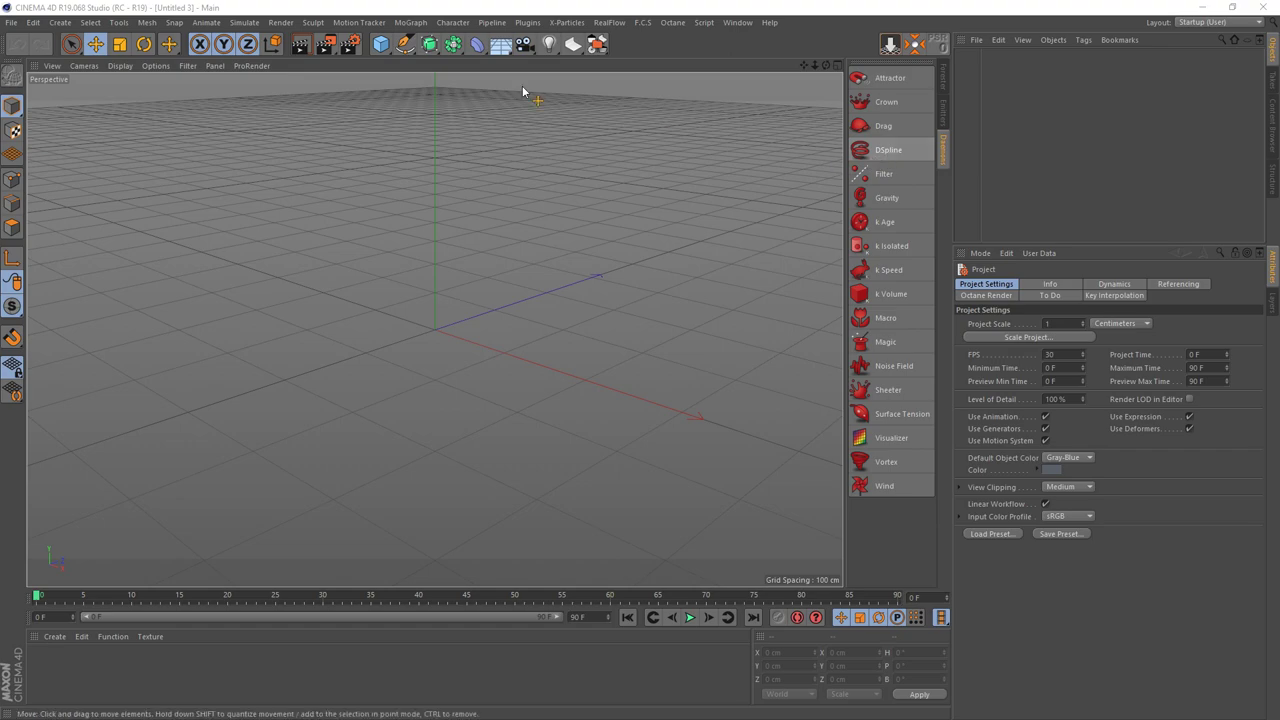
Create a Helix spline lying flat on the XZ plane.
left_click(404, 46)
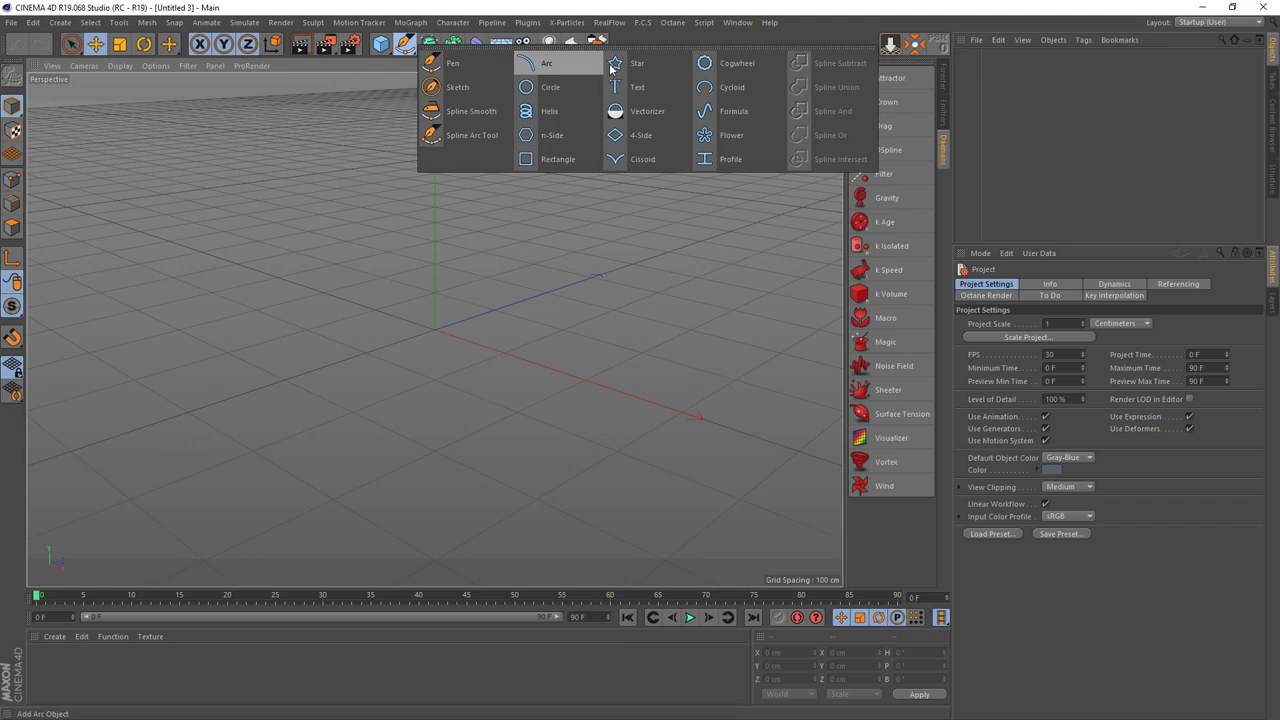
left_click(548, 111)
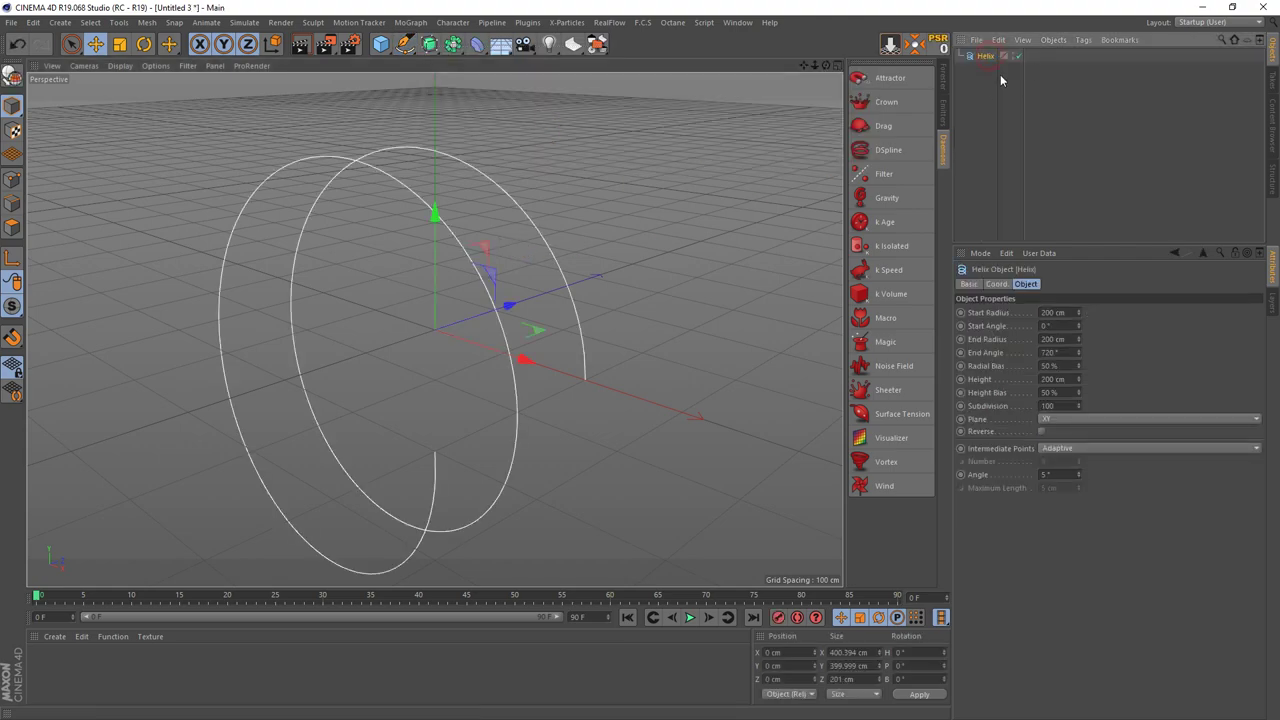
scroll(374, 334, "down", 2)
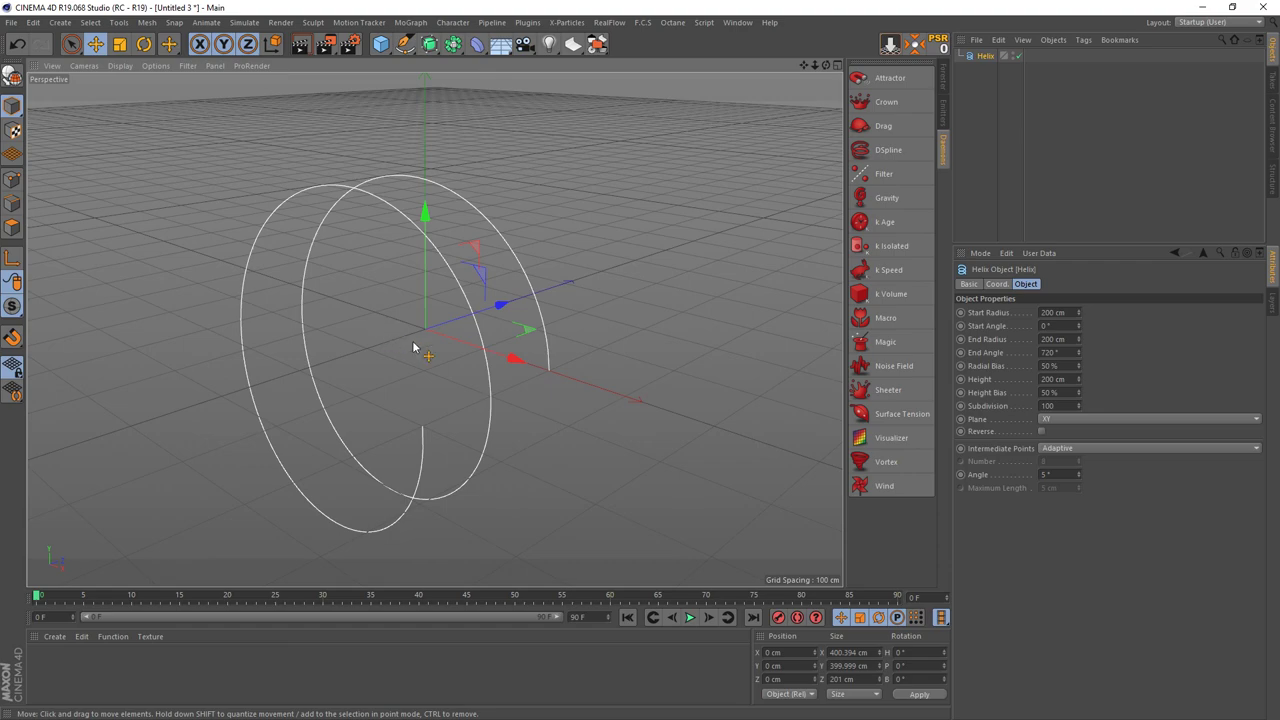
left_click(1057, 420)
left_click(1057, 458)
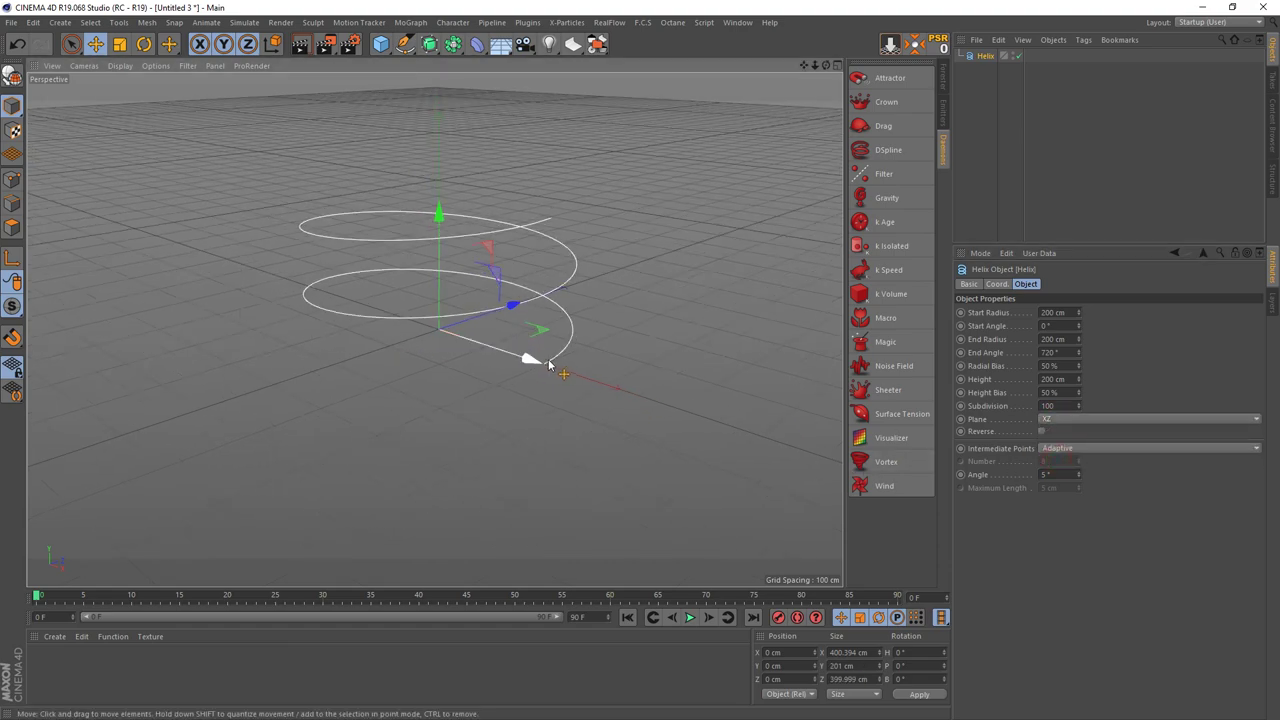
left_click_drag(528, 357, 494, 337, "alt")
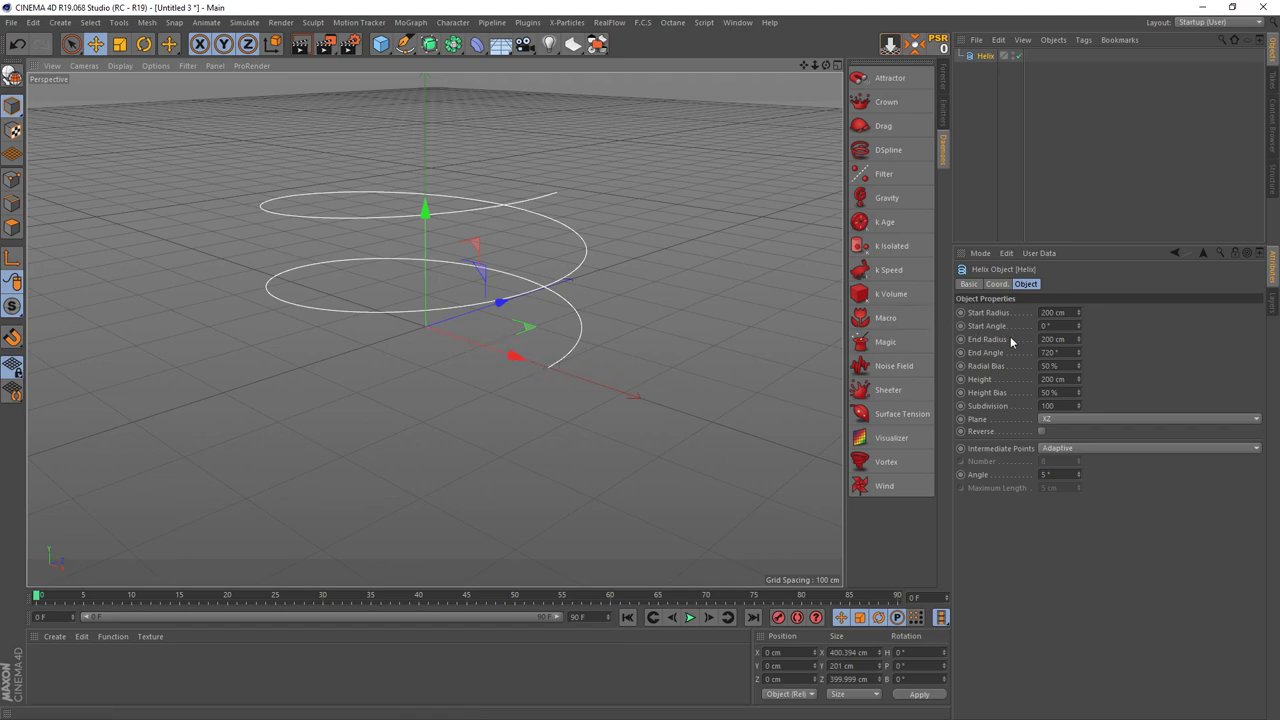
Set the helix start radius to 0 cm and its height to 400 cm.
left_click_drag(1080, 311, 1050, 313)
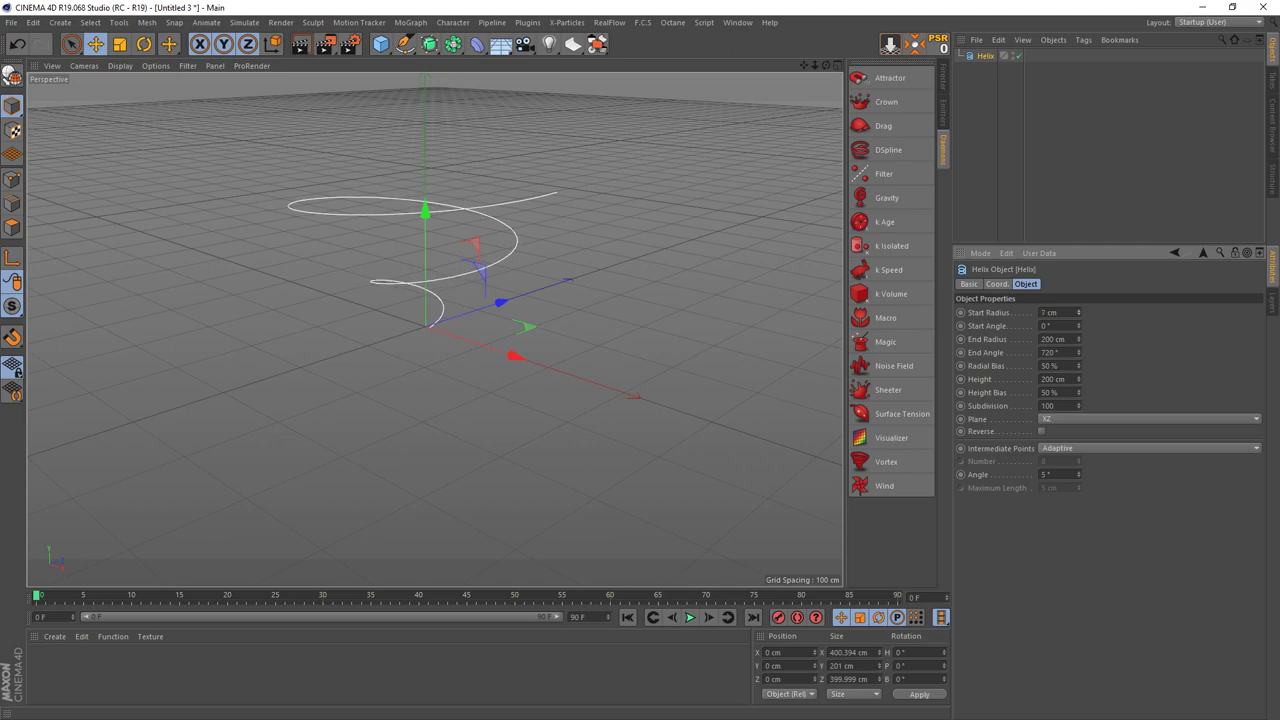
scroll(411, 240, "up", 1)
scroll(648, 336, "up", 1)
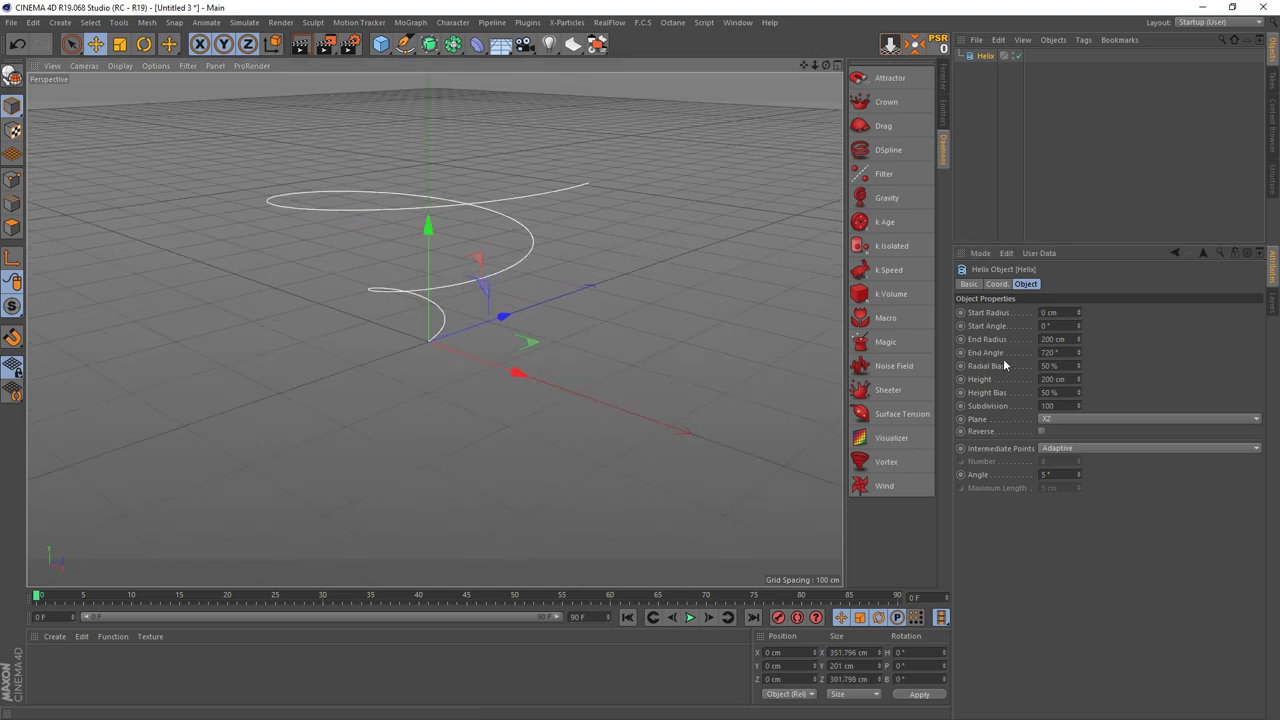
left_click(1070, 379)
type("400")
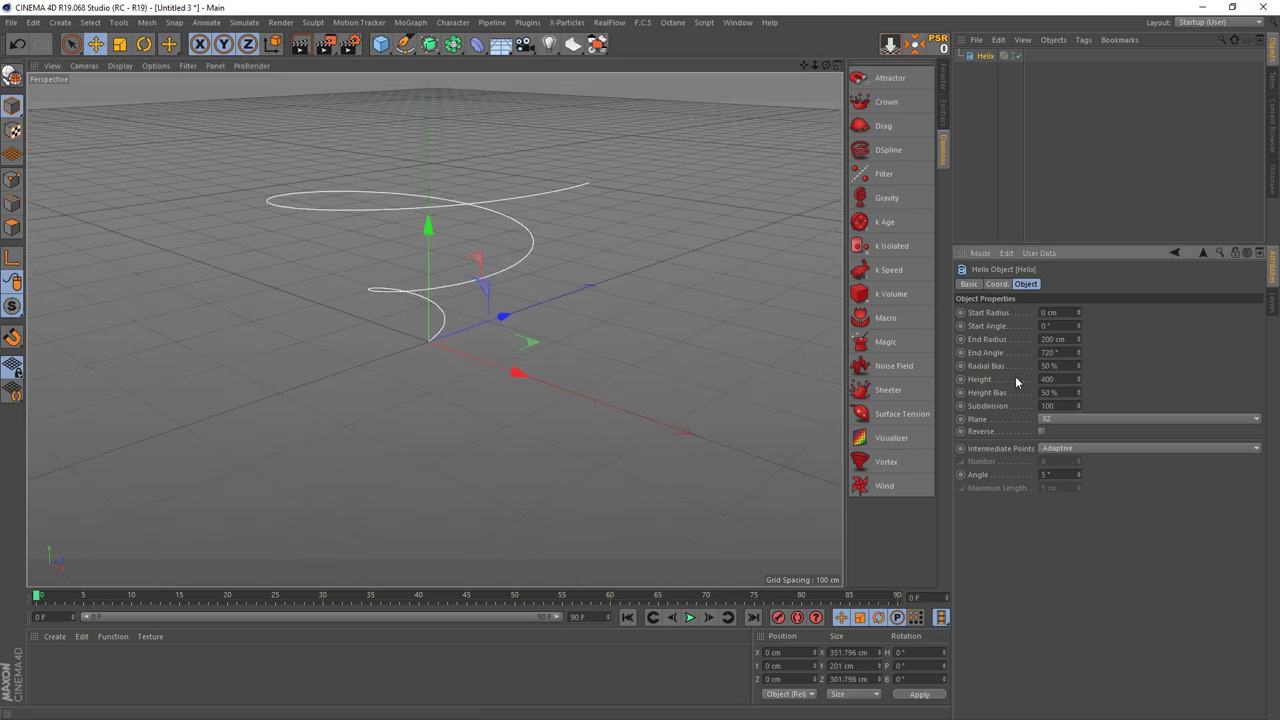
key("Return")
mouse_move(500, 230)
left_mouse_down("alt")
mouse_move(449, 177)
mouse_move(417, 189)
mouse_move(508, 183)
mouse_move(486, 190)
left_mouse_up("alt")
scroll(488, 185, "up", 2)
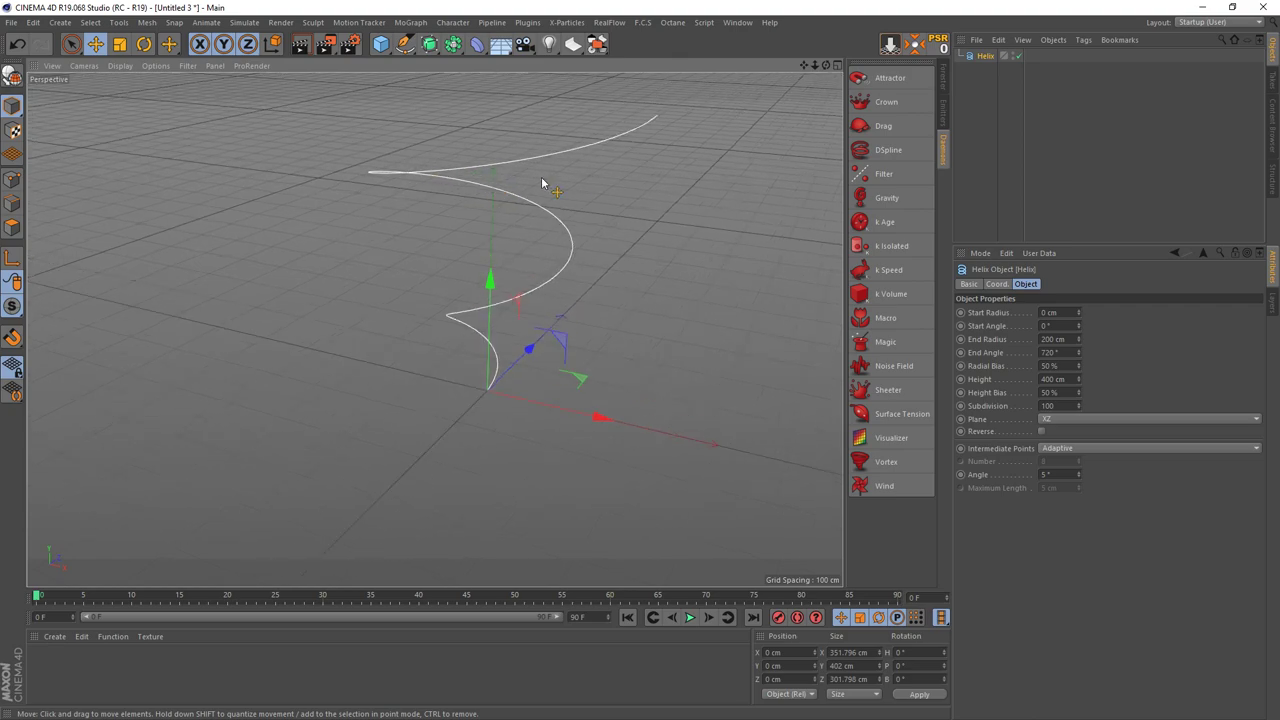
left_click(945, 85)
left_click(948, 118)
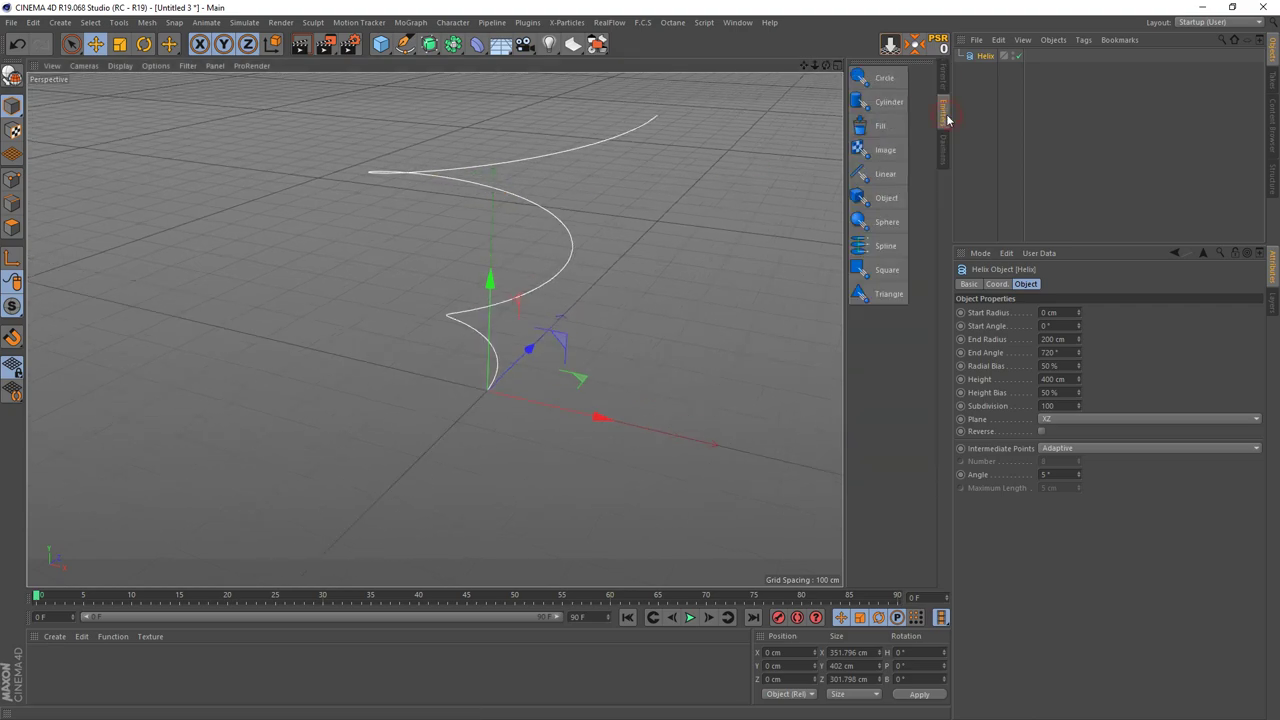
Add a Circle RealFlow emitter and move it down to the helix base at Y 4.647 cm.
left_click(872, 78)
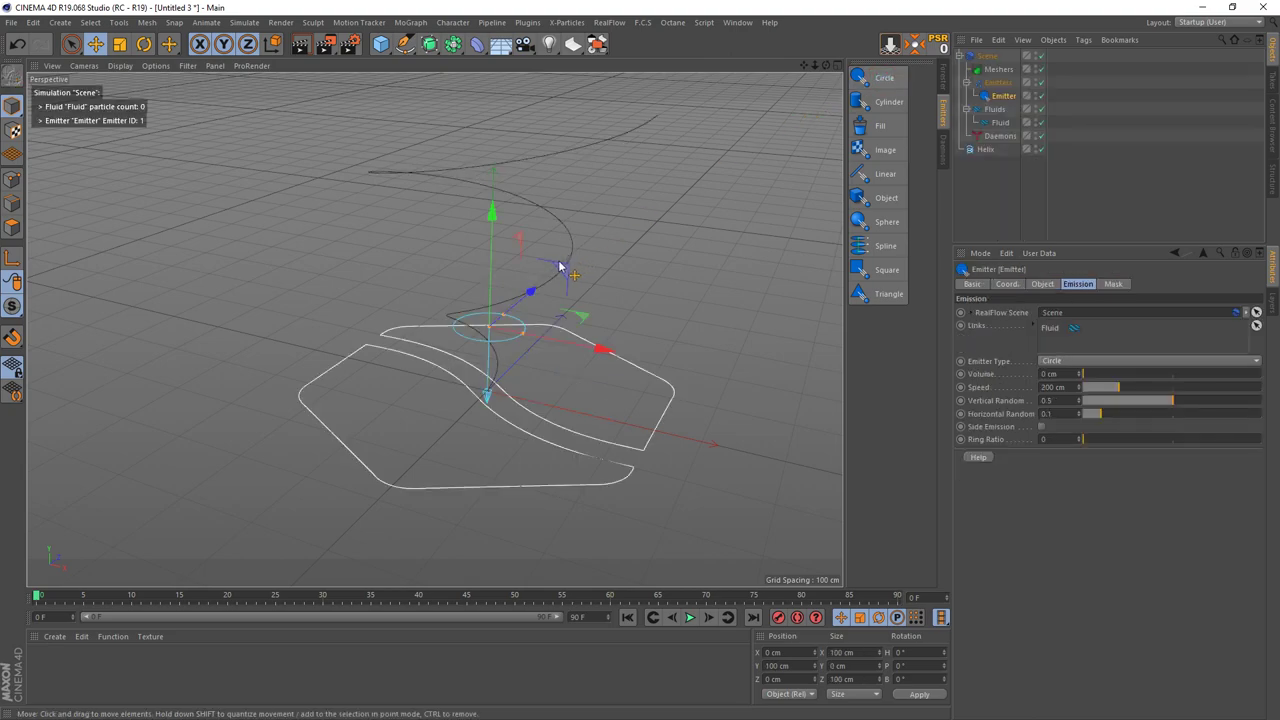
scroll(451, 306, "up", 2)
scroll(463, 297, "up", 2)
scroll(485, 300, "up", 2)
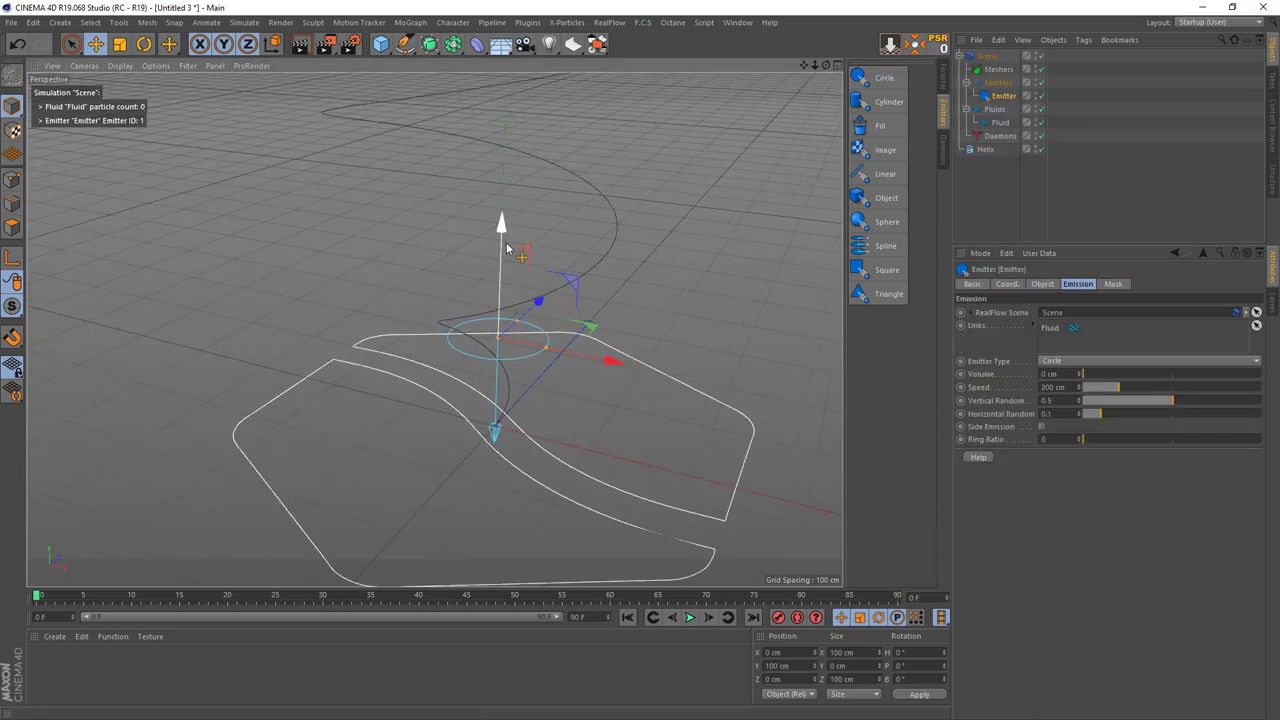
left_click_drag(507, 248, 507, 320)
scroll(507, 322, "up", 2)
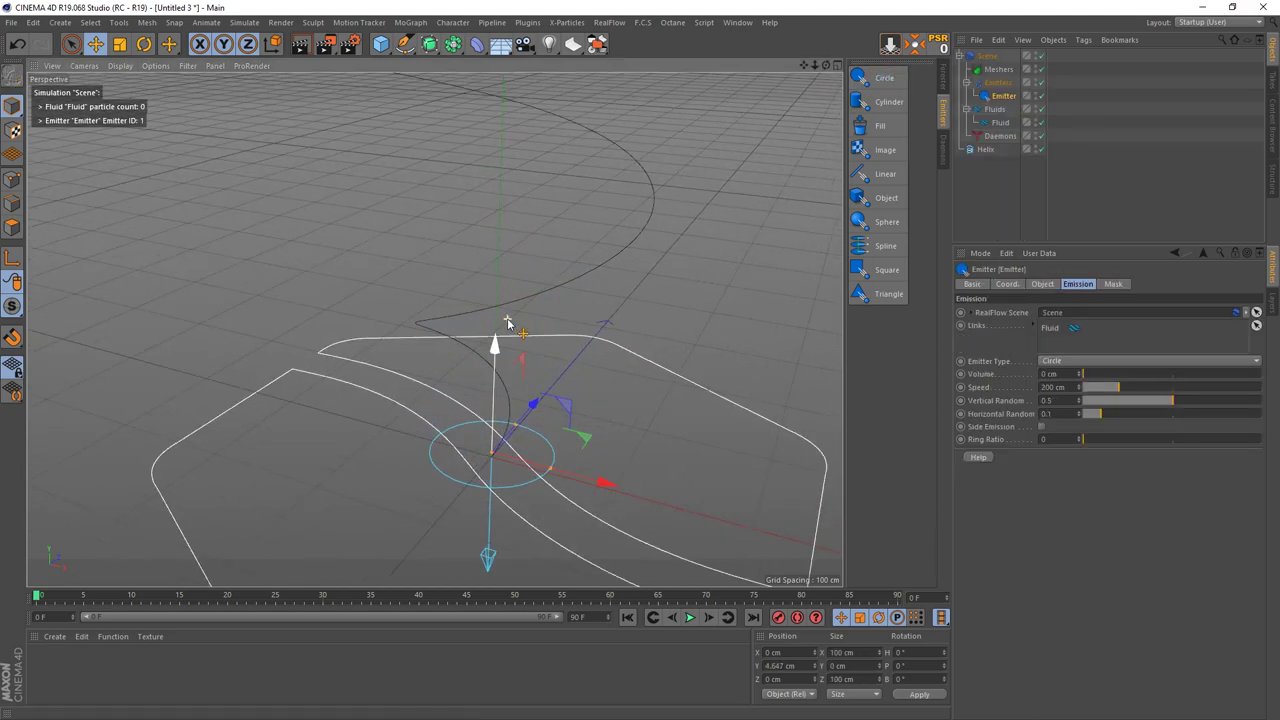
scroll(510, 328, "down", 2)
Scale the emitter down to 52.8 cm and run the simulation to emit fluid.
key("t")
left_click_drag(643, 370, 437, 465)
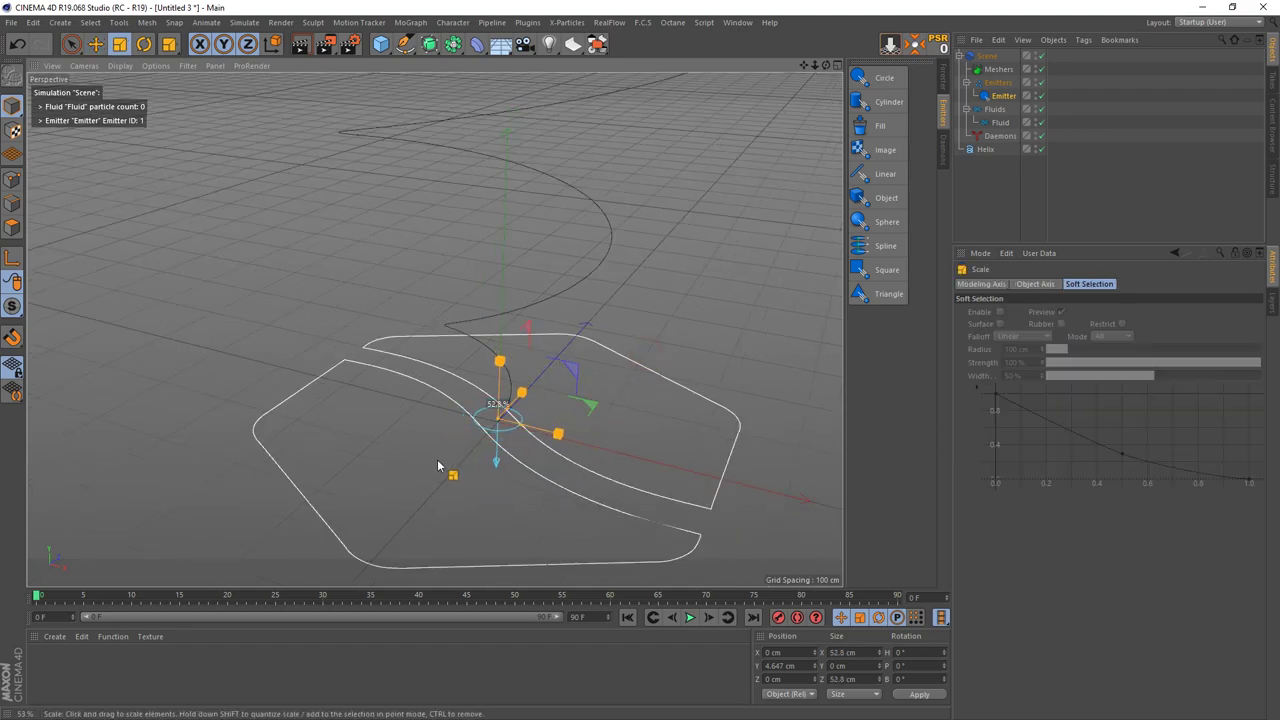
left_click_drag(560, 440, 511, 374, "alt")
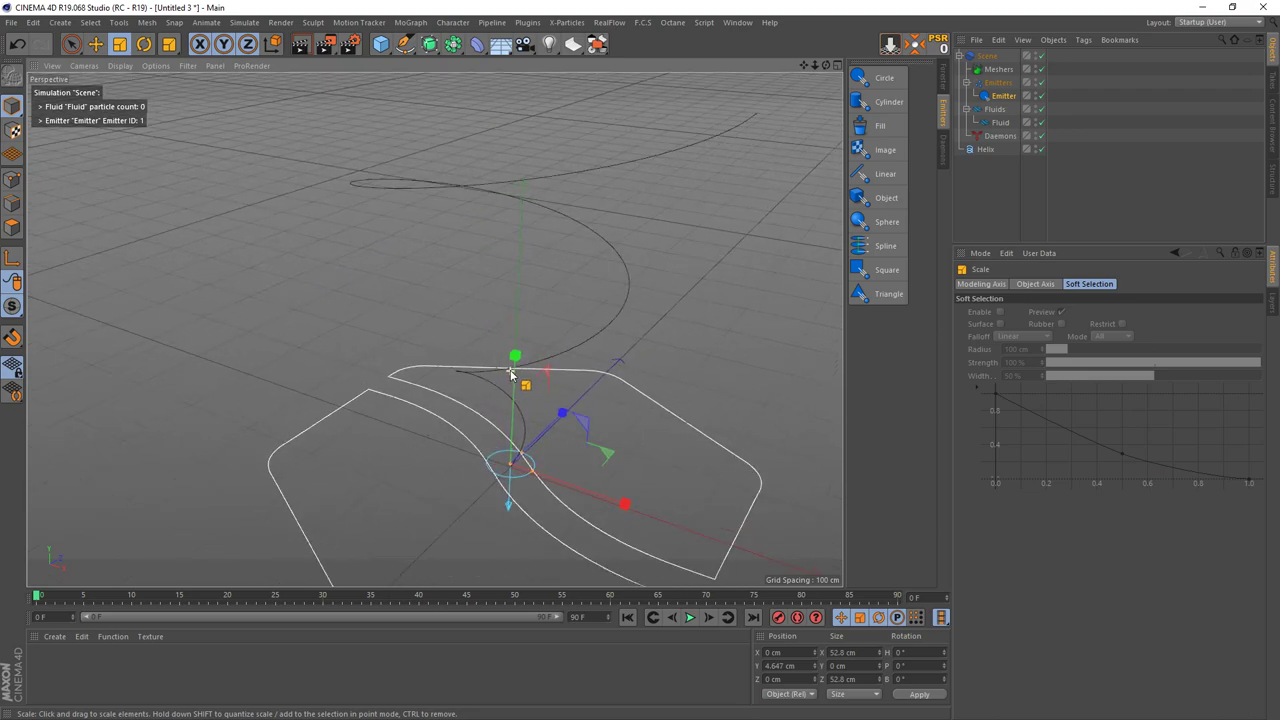
key("F8")
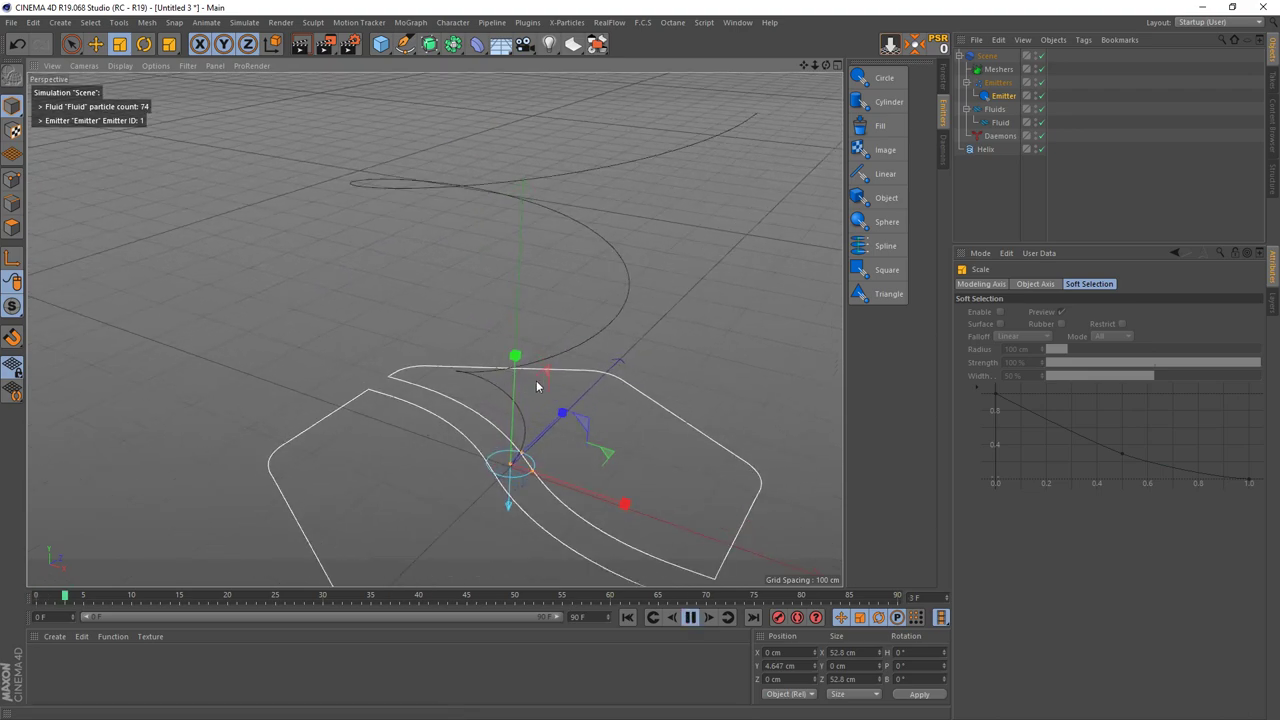
key("F8")
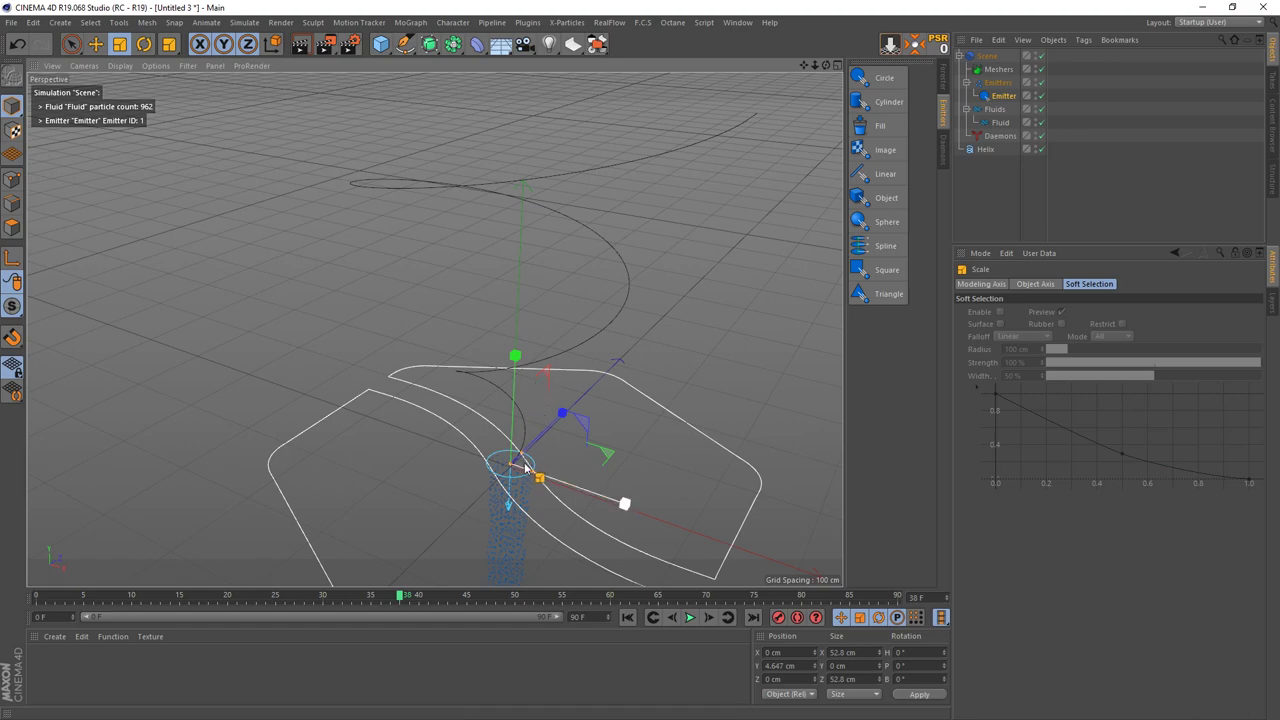
left_click(1003, 96)
Rotate the emitter to R.B 180° so it sprays upward, and replay the simulation.
left_click(1006, 284)
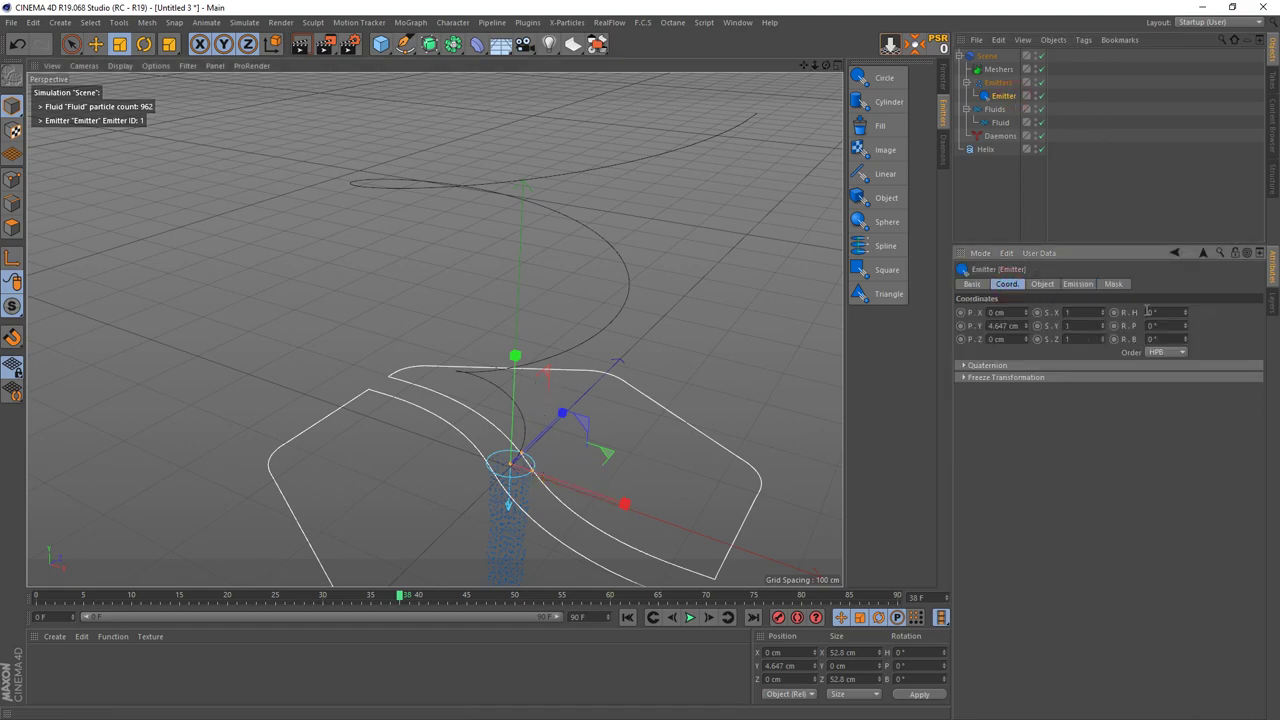
mouse_move(1186, 341)
left_mouse_down()
mouse_move(1190, 300)
mouse_move(1168, 338)
left_mouse_up()
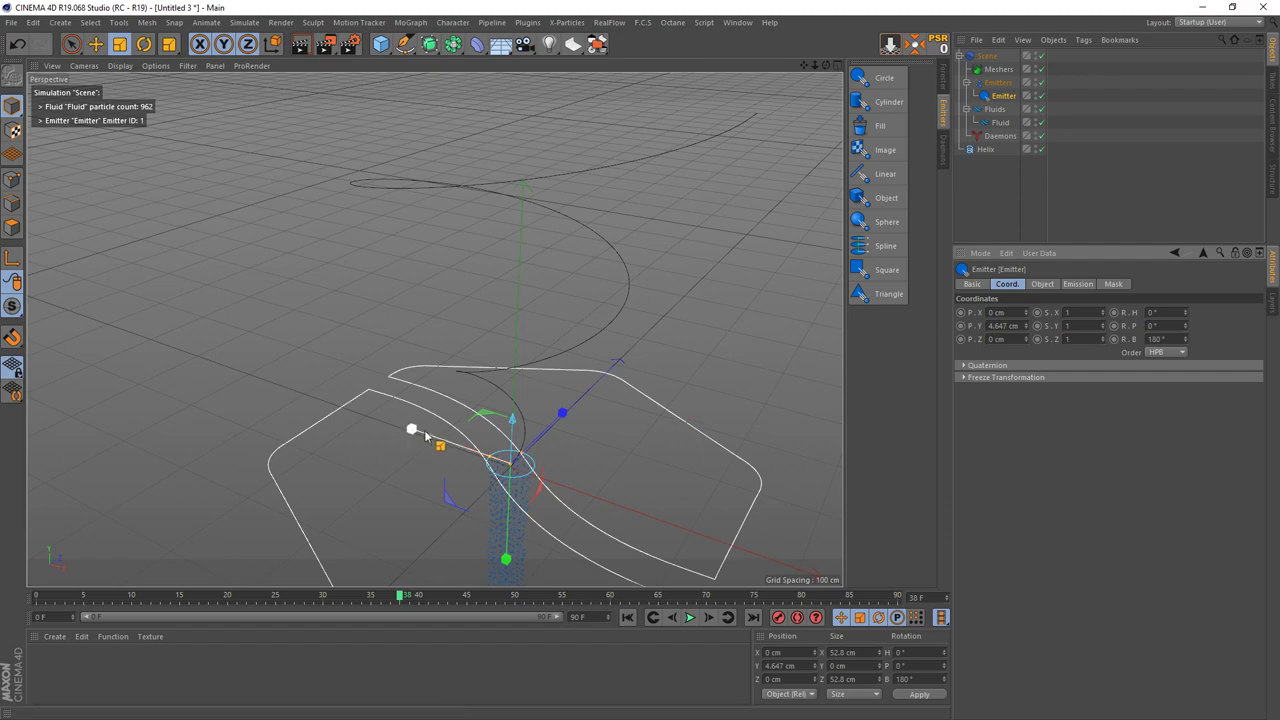
left_click(690, 617)
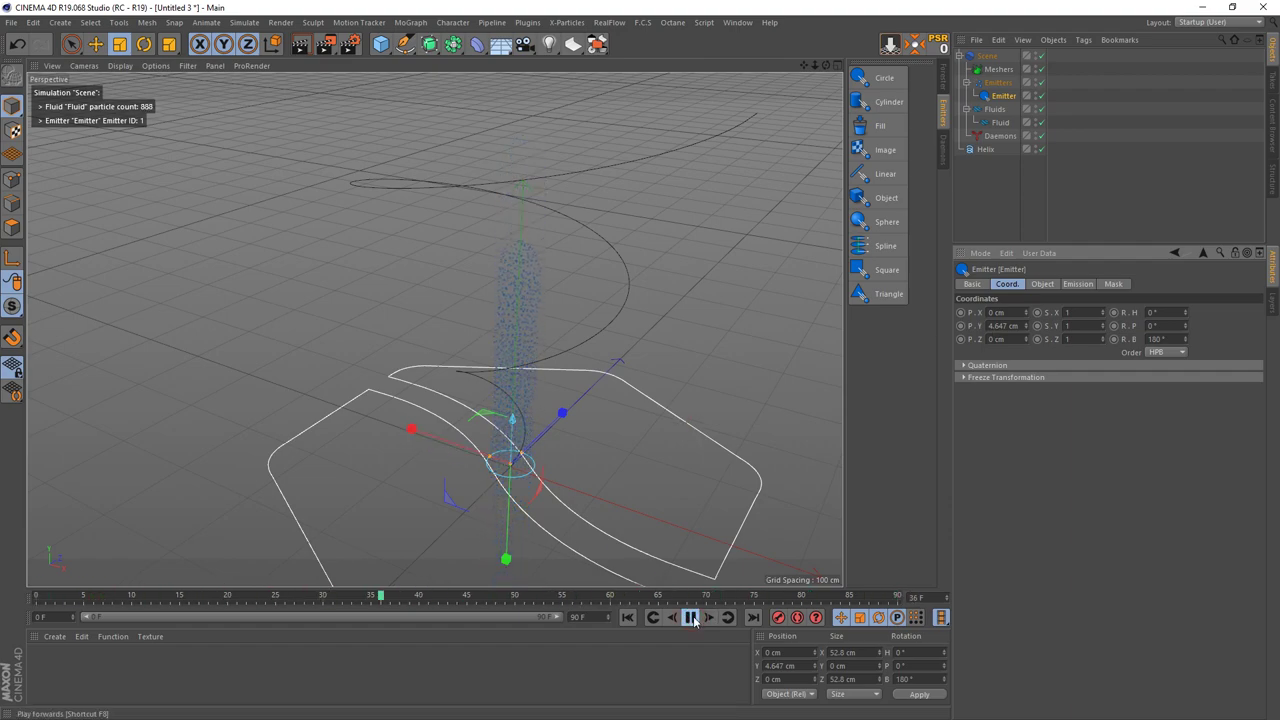
key("F8")
Turn off the Scene's Display Icon and Info overlay.
left_click(987, 56)
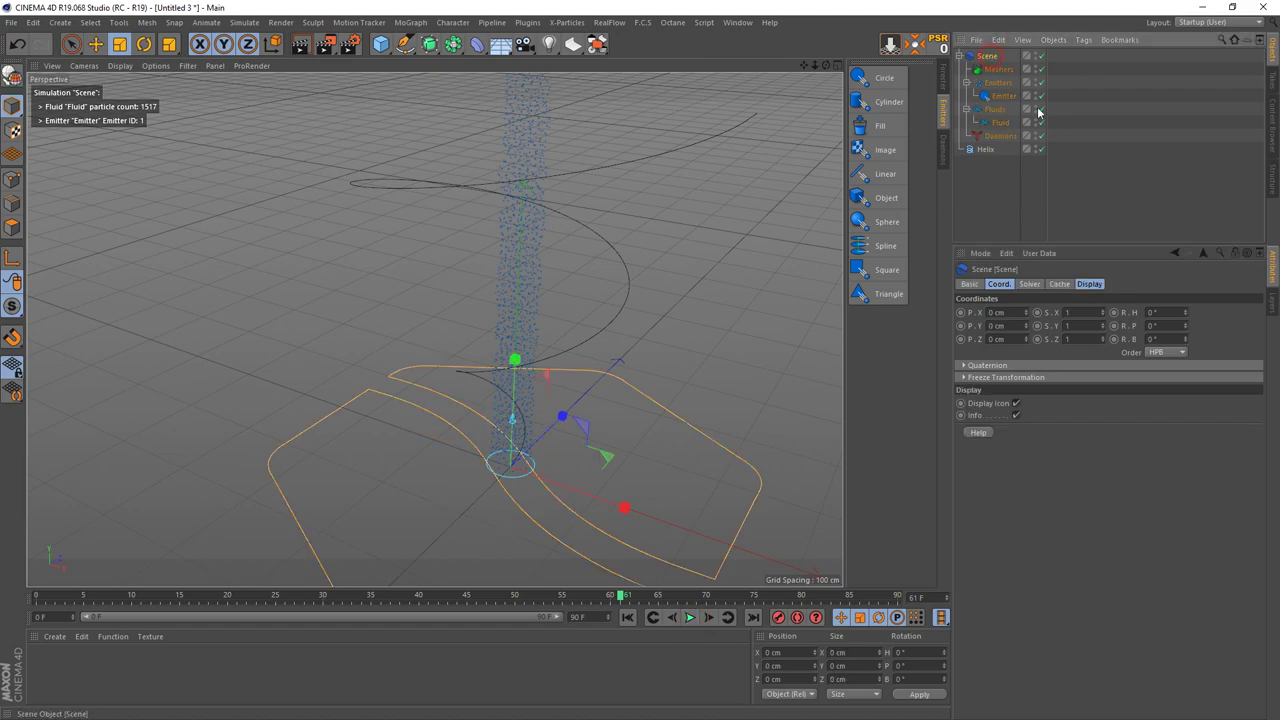
left_click(1089, 284)
left_click(1015, 312)
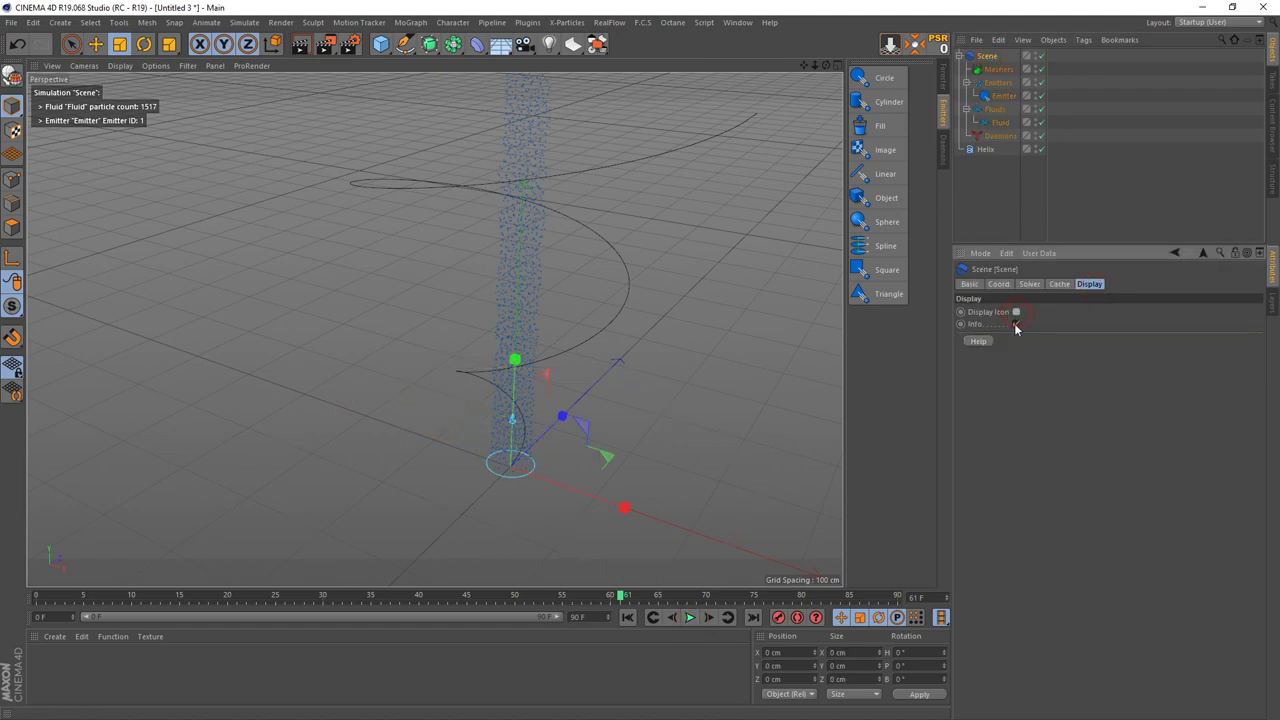
left_click(1015, 324)
left_click_drag(523, 294, 511, 303, "alt")
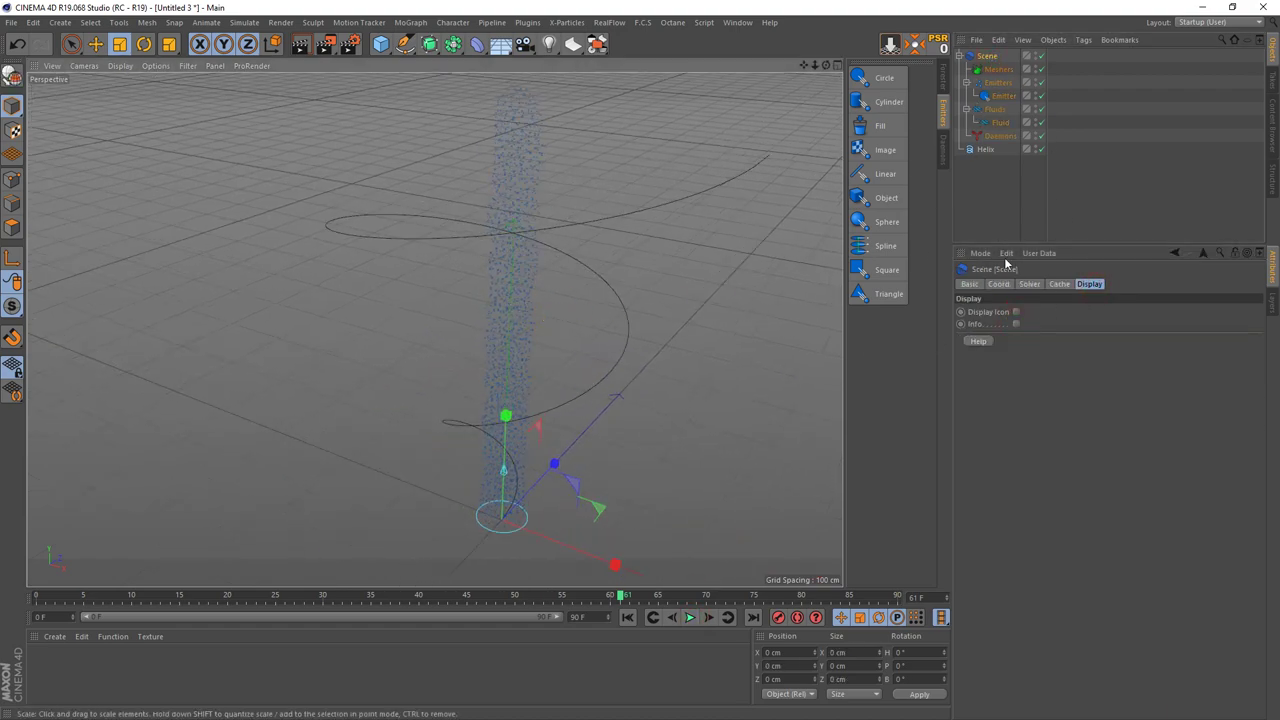
Colour the fluid particles by speed with Automatic Range enabled.
left_click(1001, 122)
left_click(1138, 284)
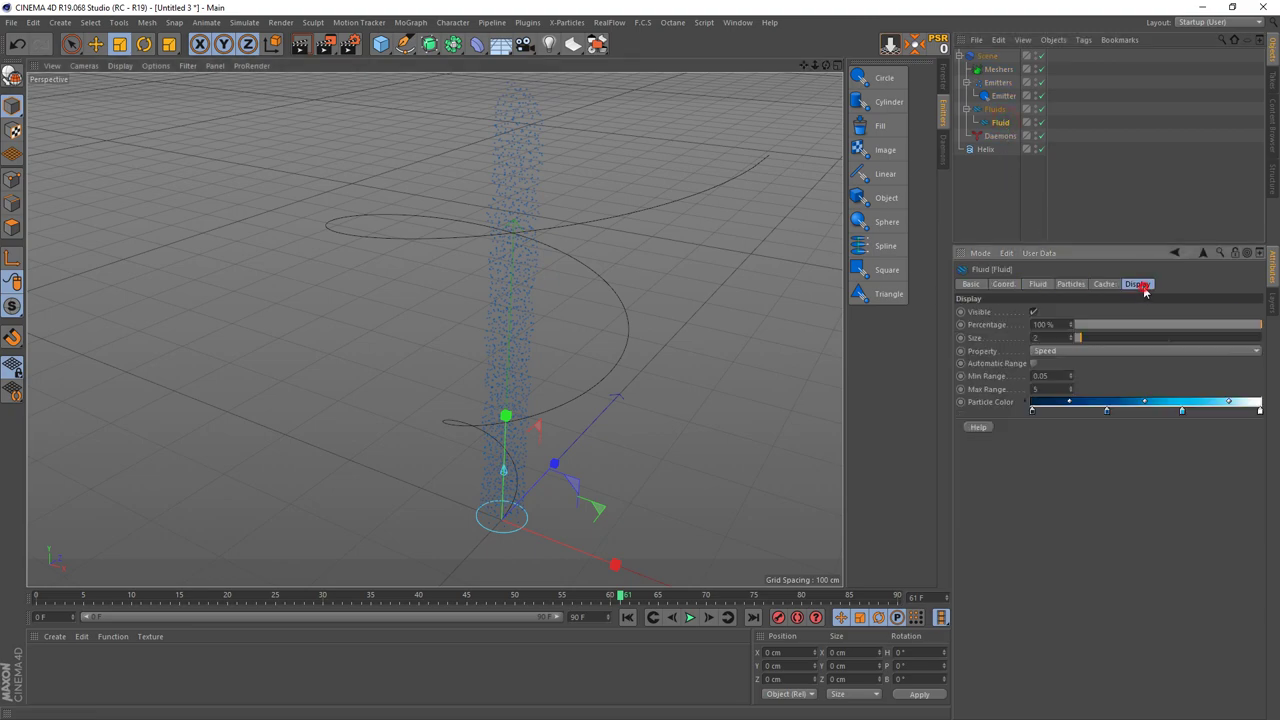
left_click(1034, 364)
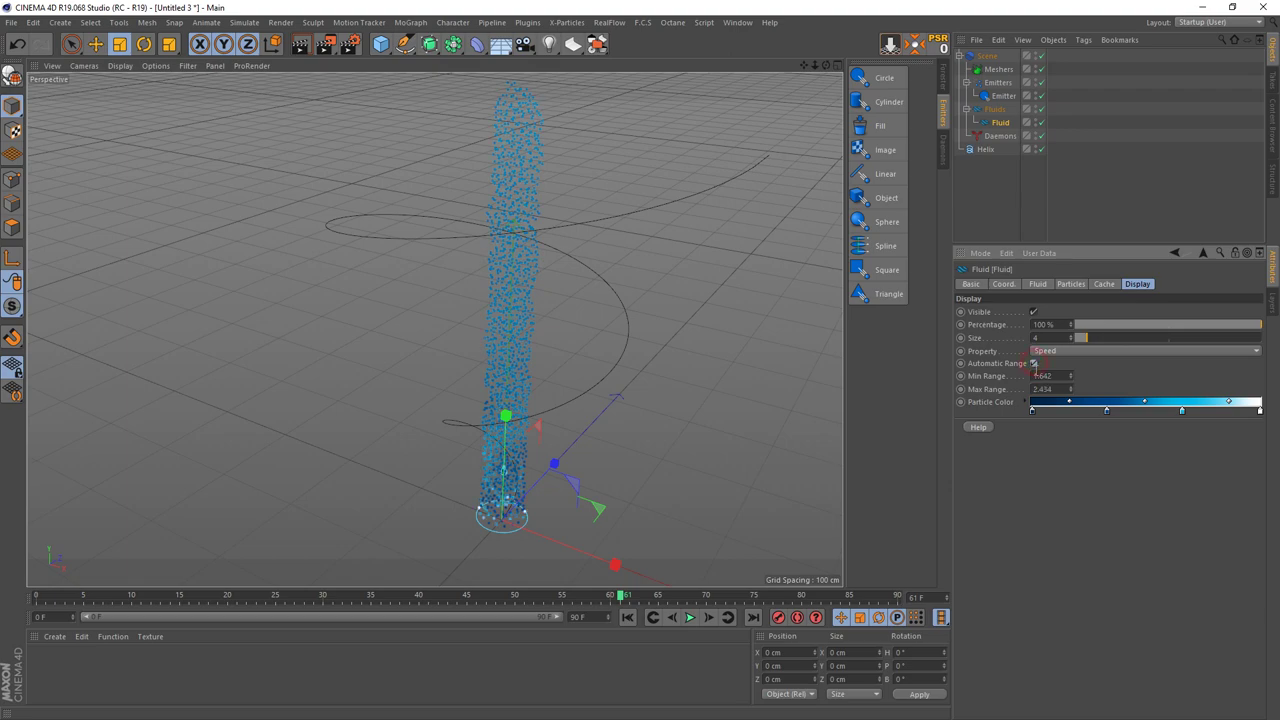
left_click(987, 56)
left_click(1029, 284)
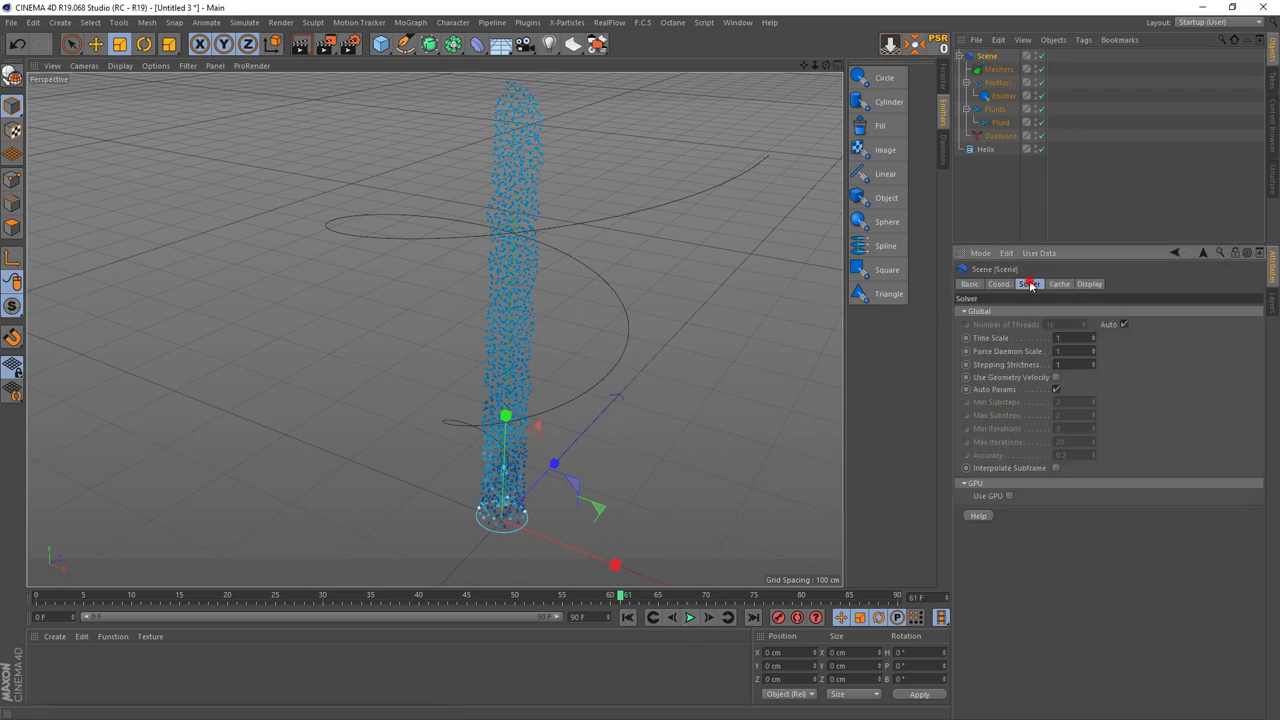
Switch the RealFlow solver to the GPU (GeForce GTX 1060 6GB) and replay from frame 0.
left_click(1009, 496)
left_click(627, 617)
left_click(689, 617)
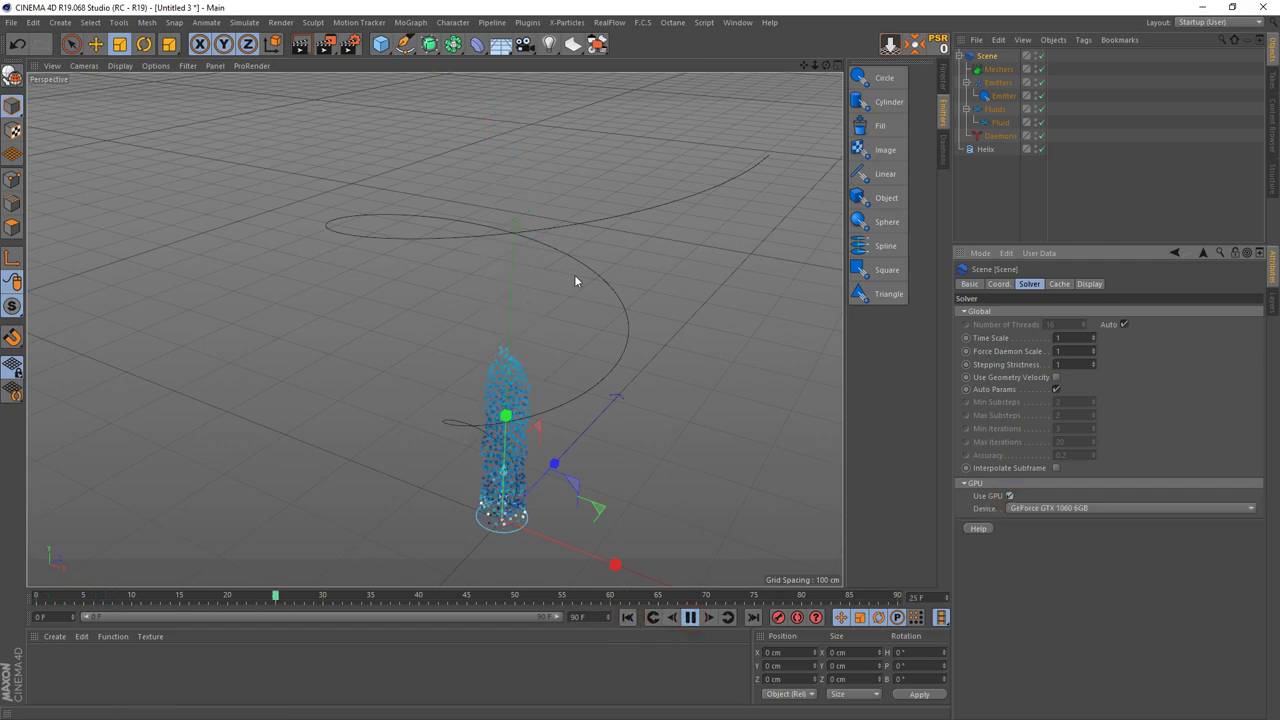
Add a DSpline daemon from the RealFlow Daemons list.
left_click_drag(612, 410, 686, 374, "alt")
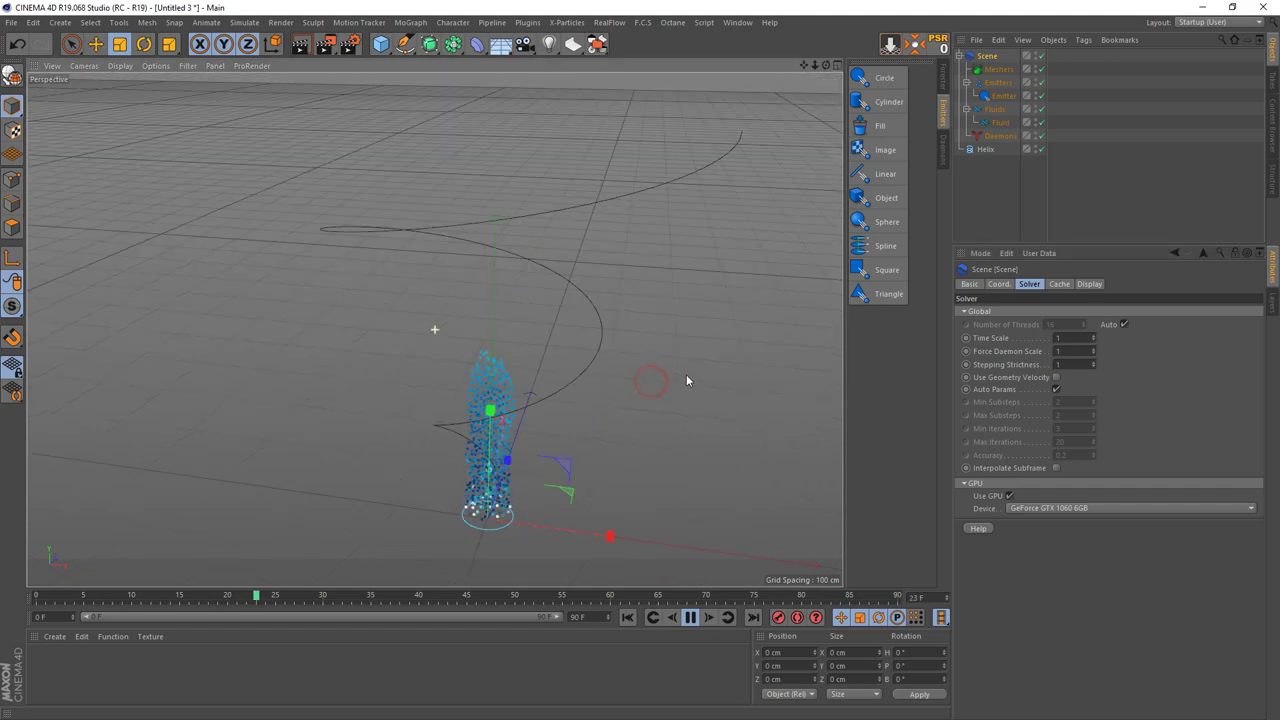
left_click(941, 155)
left_click(911, 150)
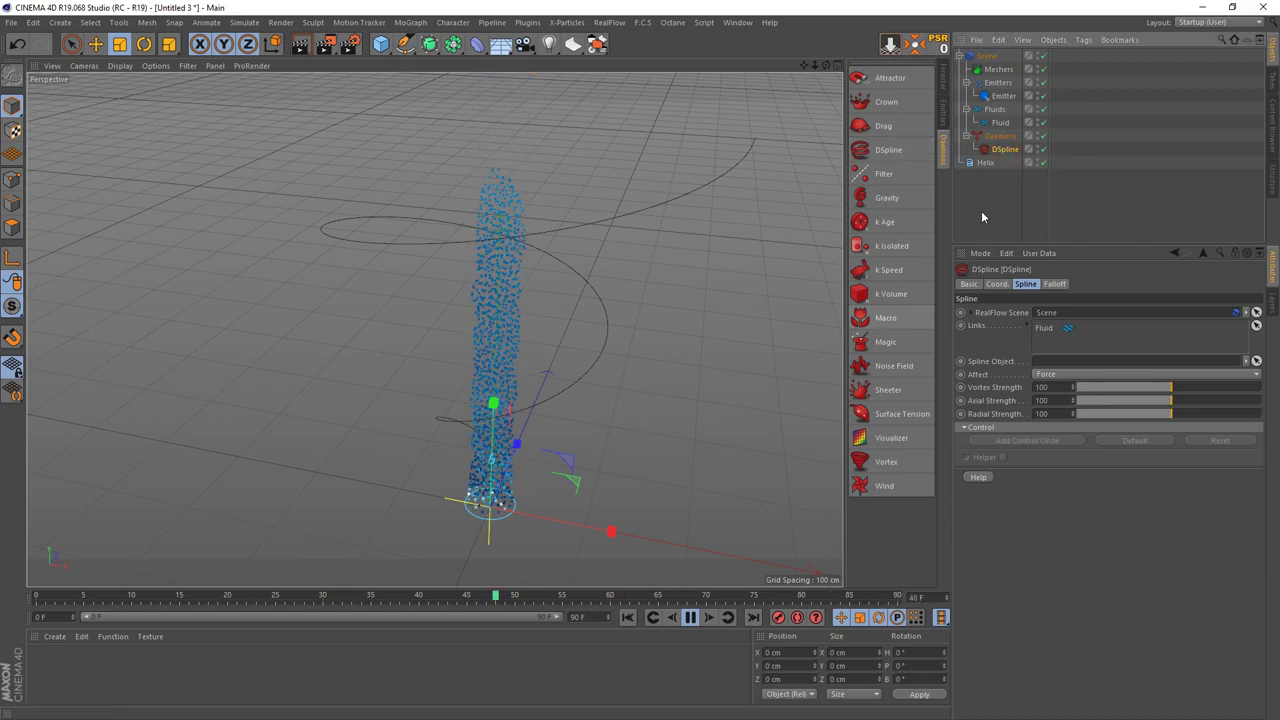
Set Helix as the DSpline daemon's Spline Object, creating control circles along it.
left_click(691, 621)
left_click_drag(985, 165, 988, 179)
left_click_drag(1022, 331, 1042, 365)
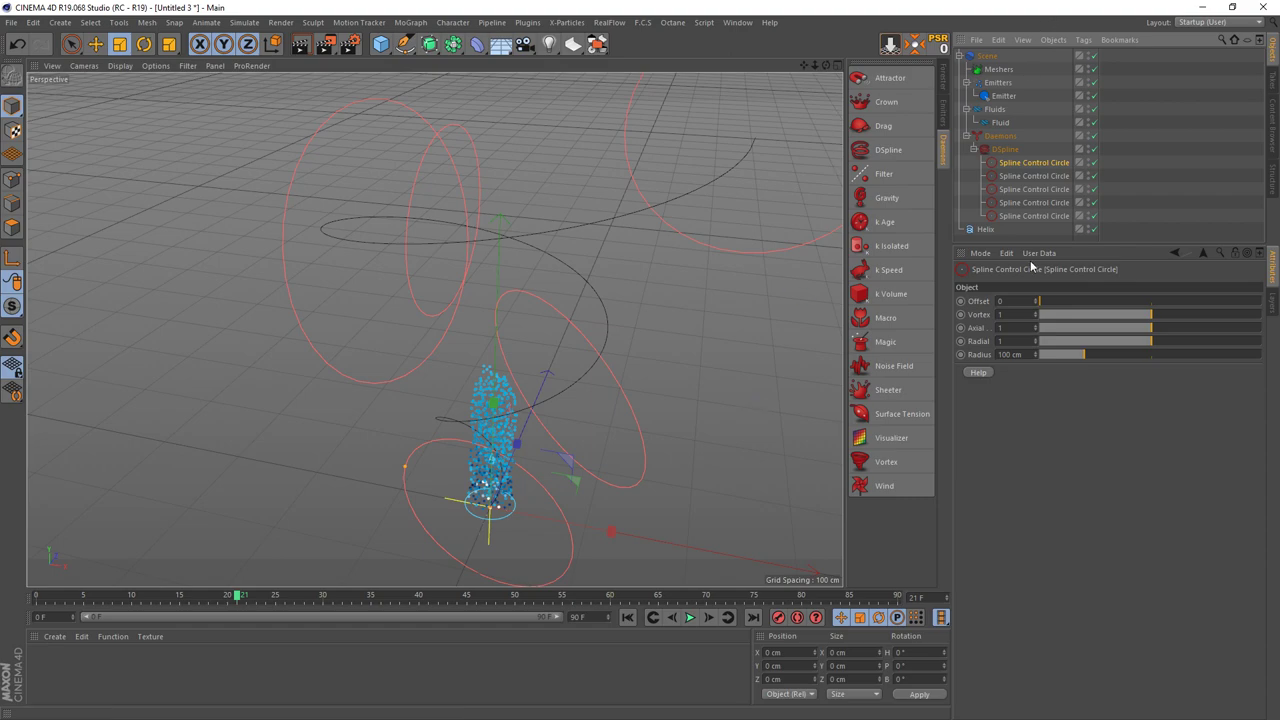
mouse_move(815, 487)
left_mouse_down("alt")
mouse_move(623, 406)
mouse_move(648, 382)
mouse_move(689, 394)
left_mouse_up("alt")
Rewind and replay the simulation to watch the fluid rise through the control circles.
left_click(647, 620)
left_click(689, 617)
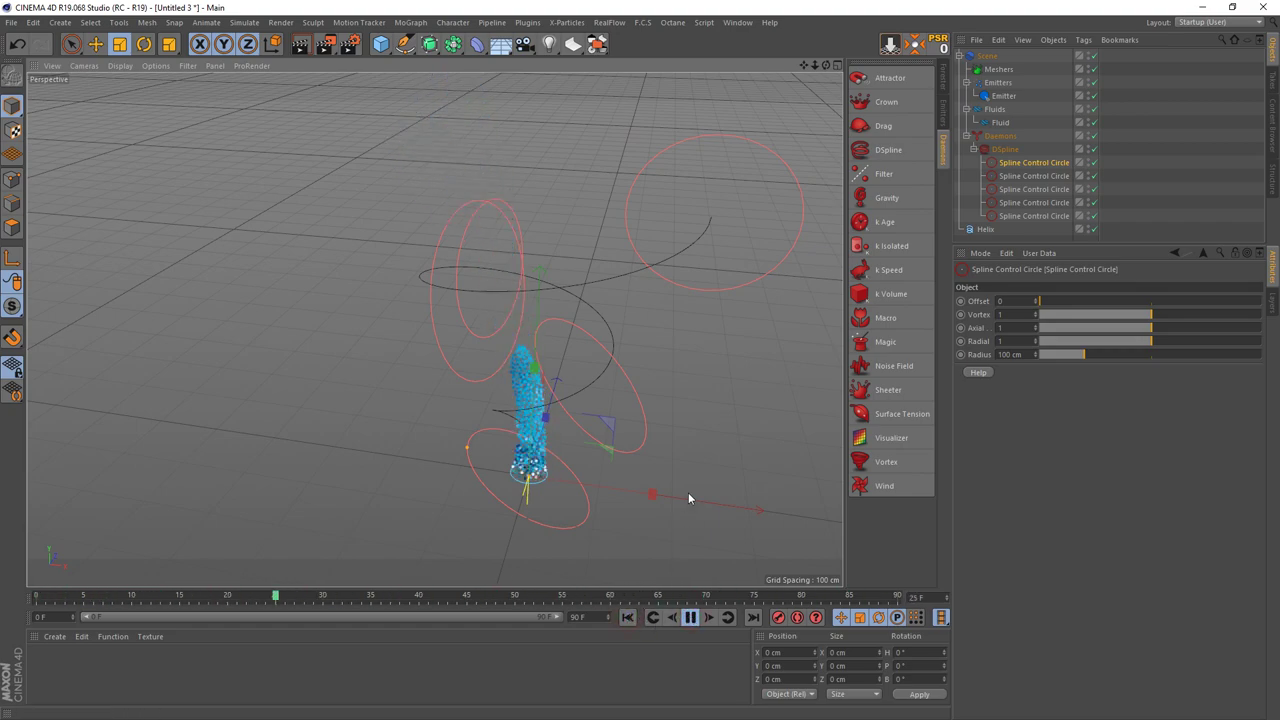
left_click_drag(688, 497, 501, 352, "alt")
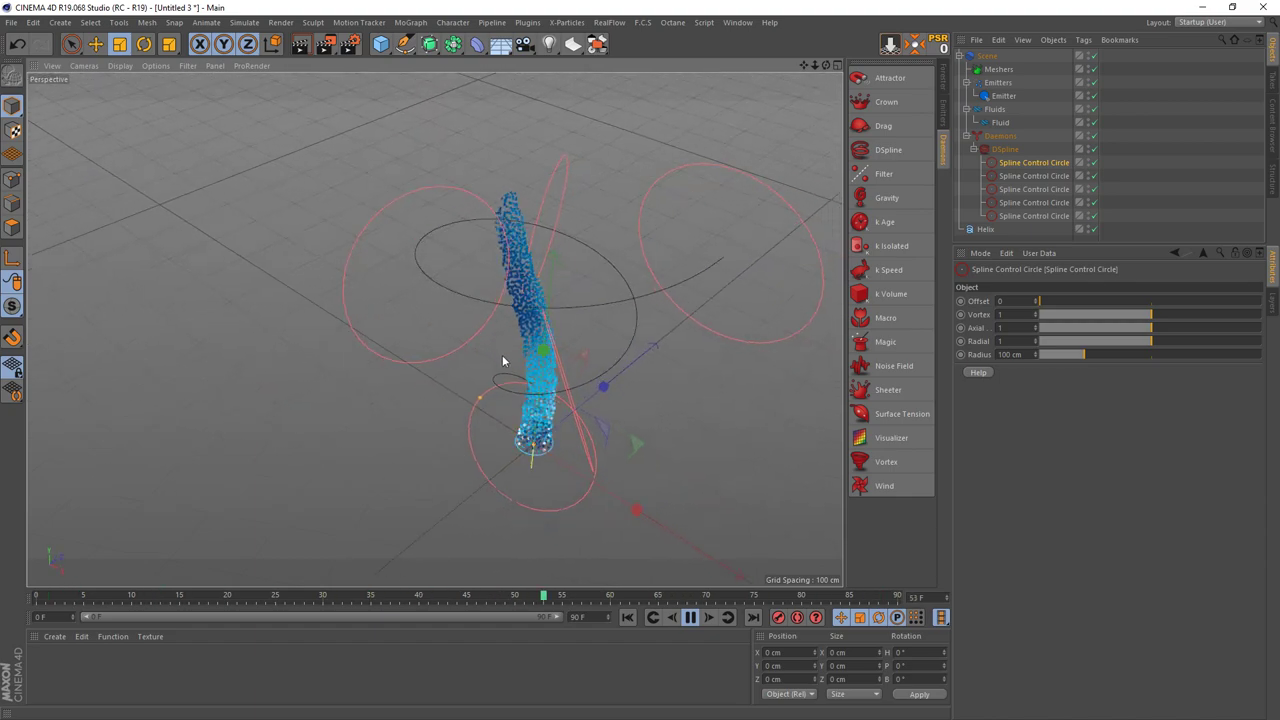
left_click(688, 618)
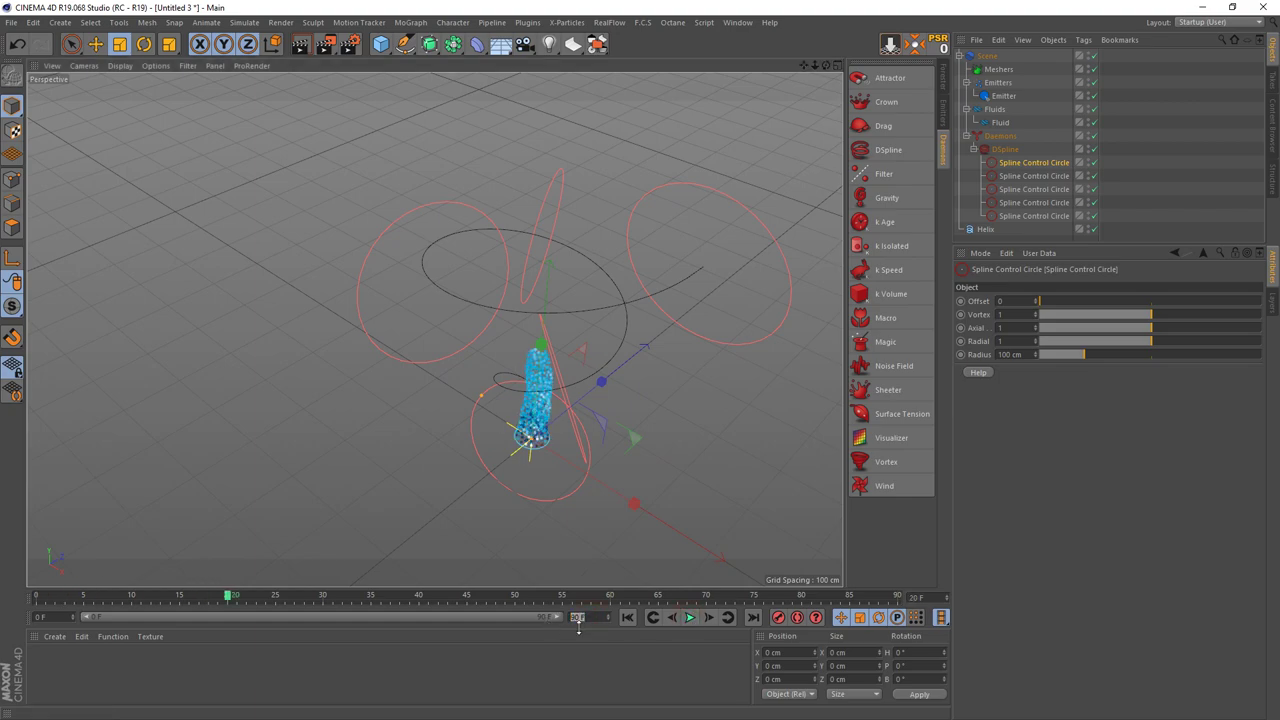
type("300")
Extend the animation and preview range to 300 frames and replay the fluid up to frame 140.
key("Return")
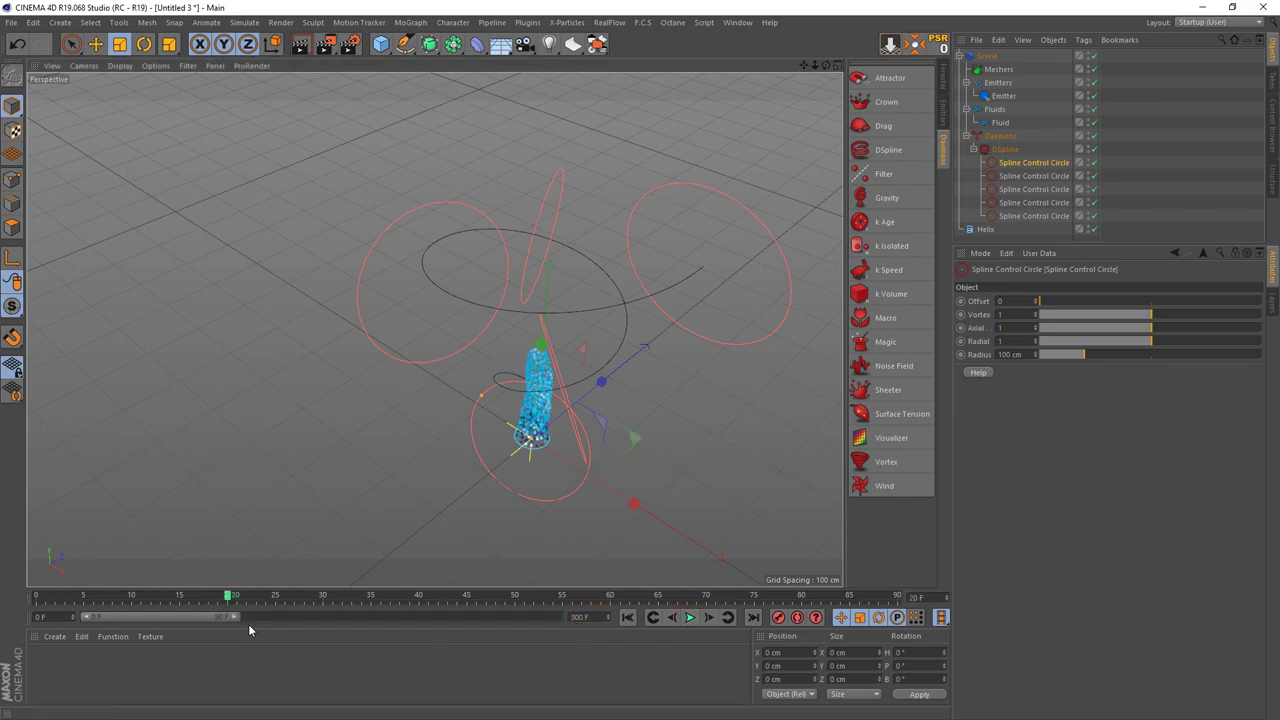
left_click_drag(270, 616, 594, 617)
left_click(627, 617)
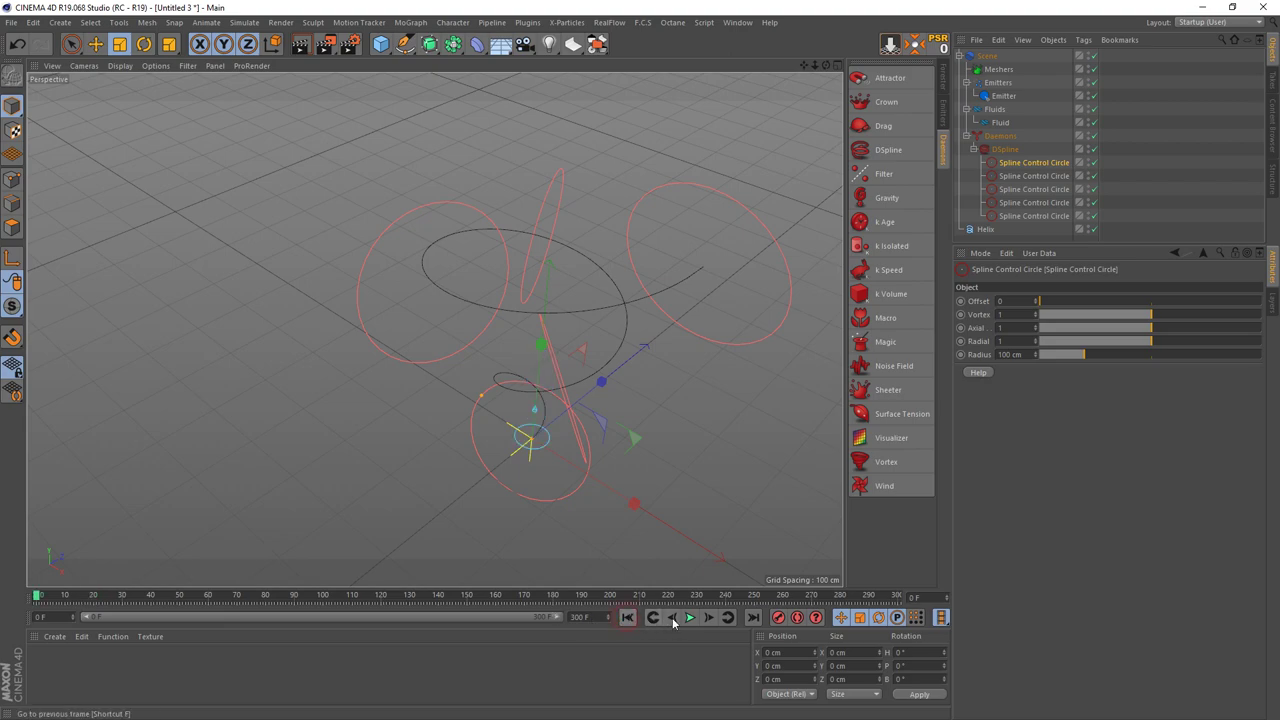
left_click(691, 617)
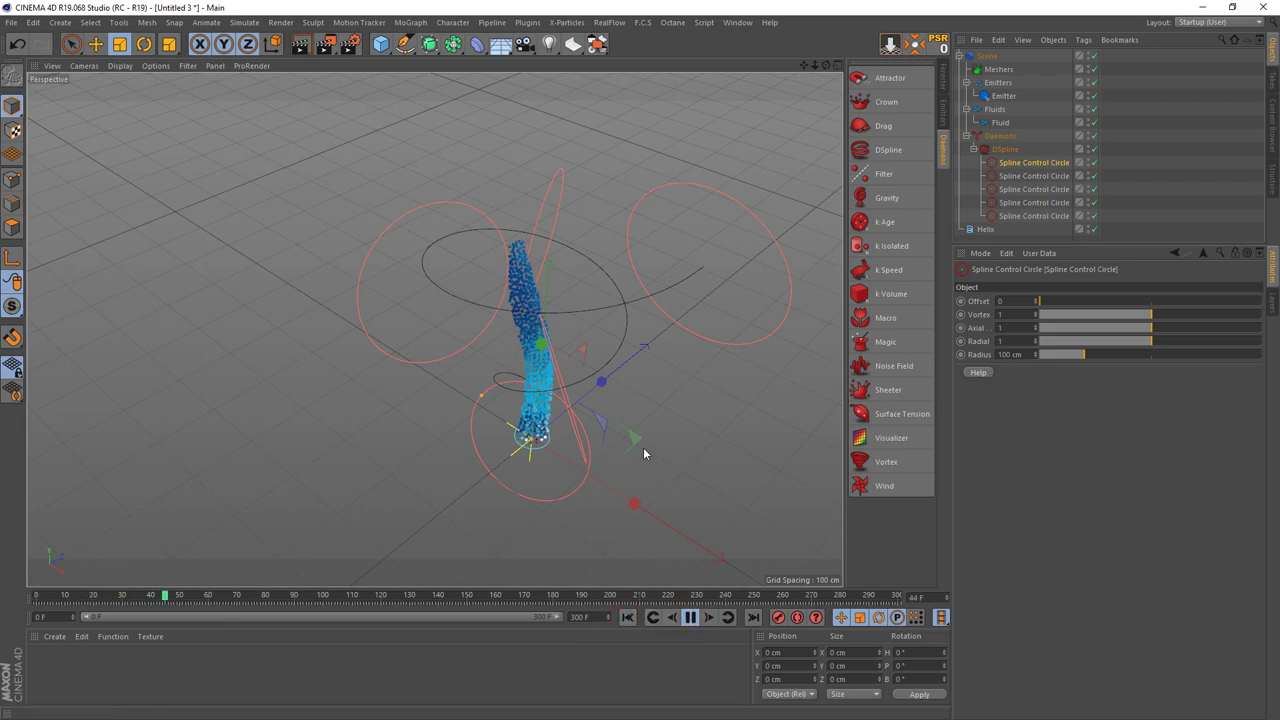
mouse_move(642, 403)
left_mouse_down("alt")
mouse_move(660, 357)
mouse_move(697, 403)
mouse_move(680, 397)
left_mouse_up("alt")
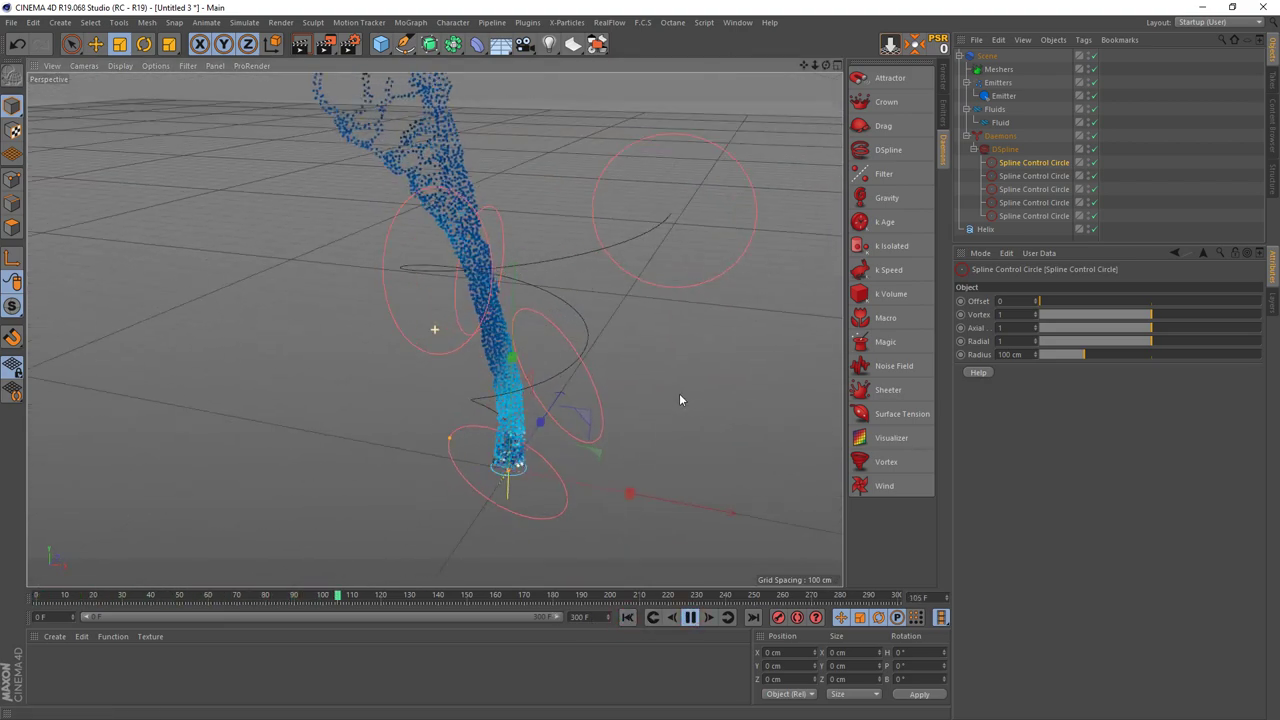
left_click(690, 617)
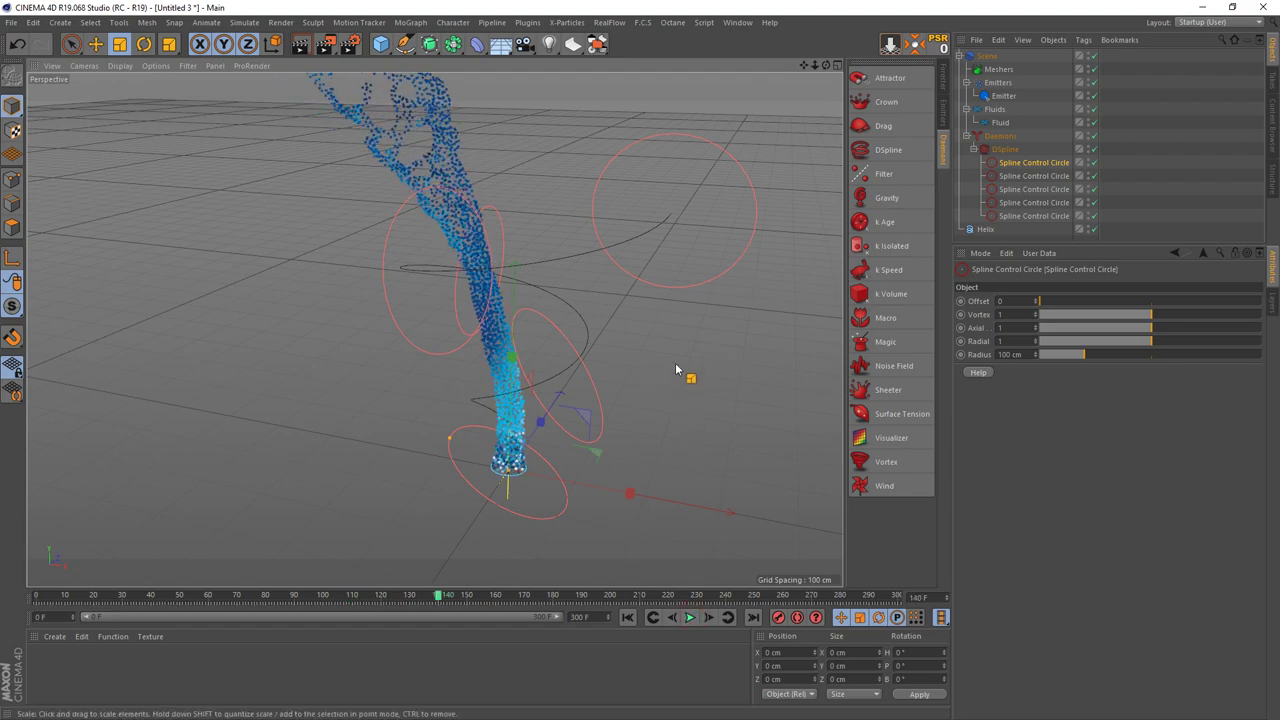
mouse_move(676, 370)
left_mouse_down("alt")
mouse_move(691, 400)
mouse_move(686, 366)
mouse_move(673, 369)
left_mouse_up("alt")
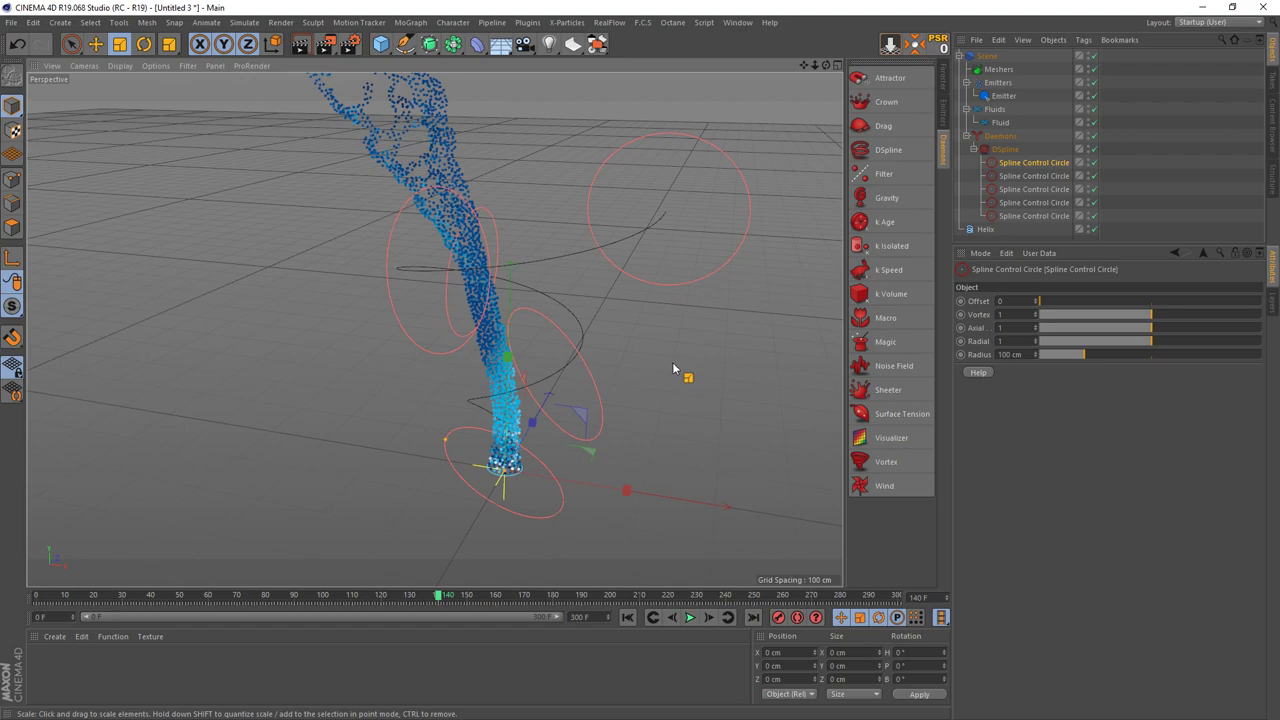
left_click(1005, 150)
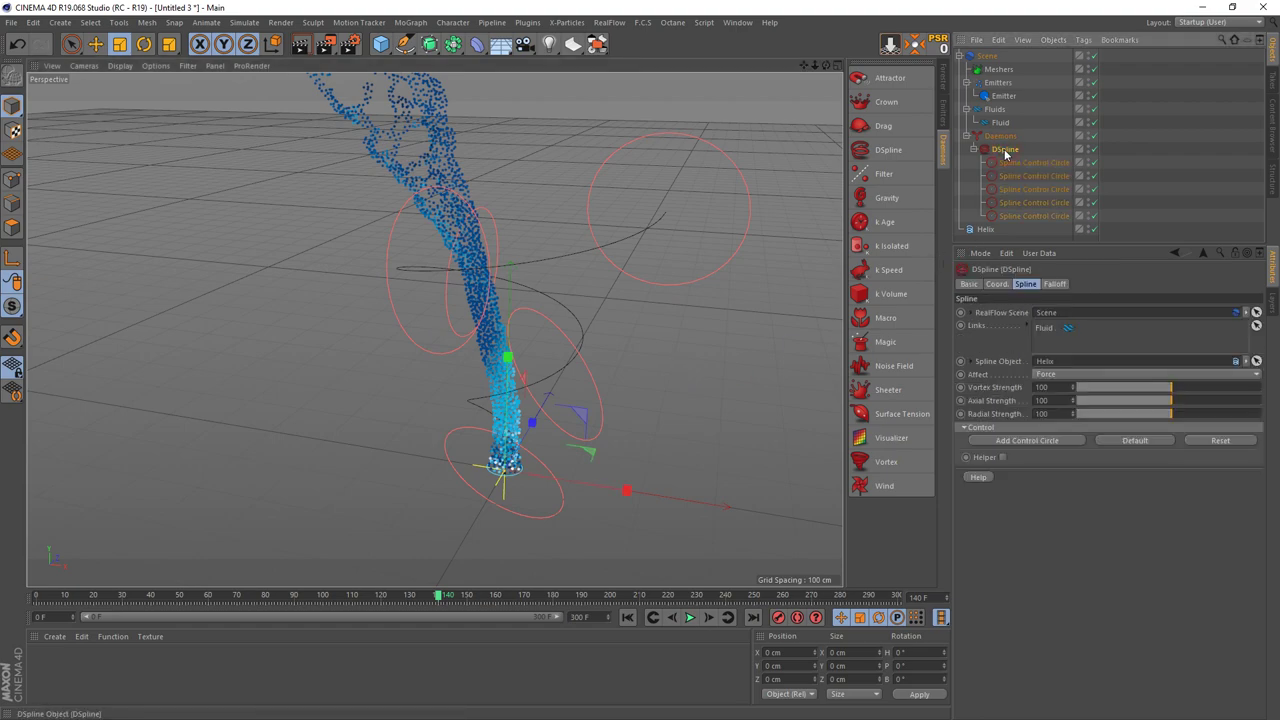
left_click(986, 389)
left_click(1008, 163)
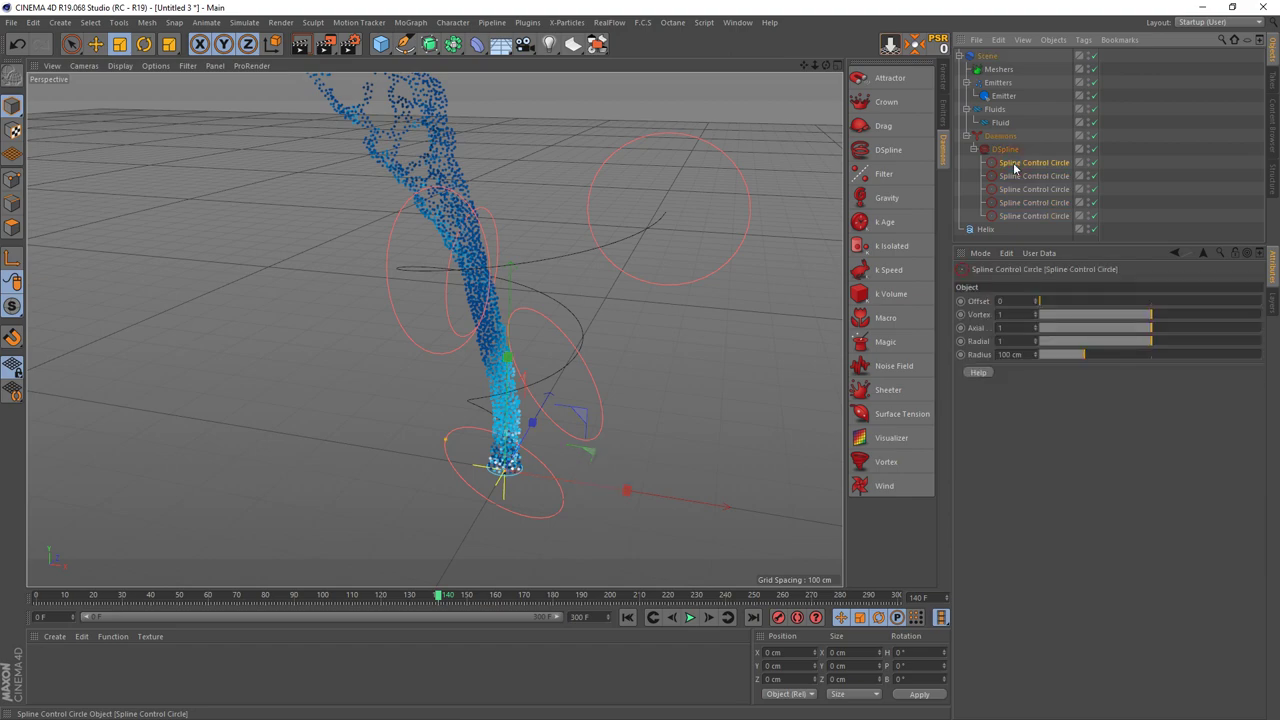
left_click(975, 319)
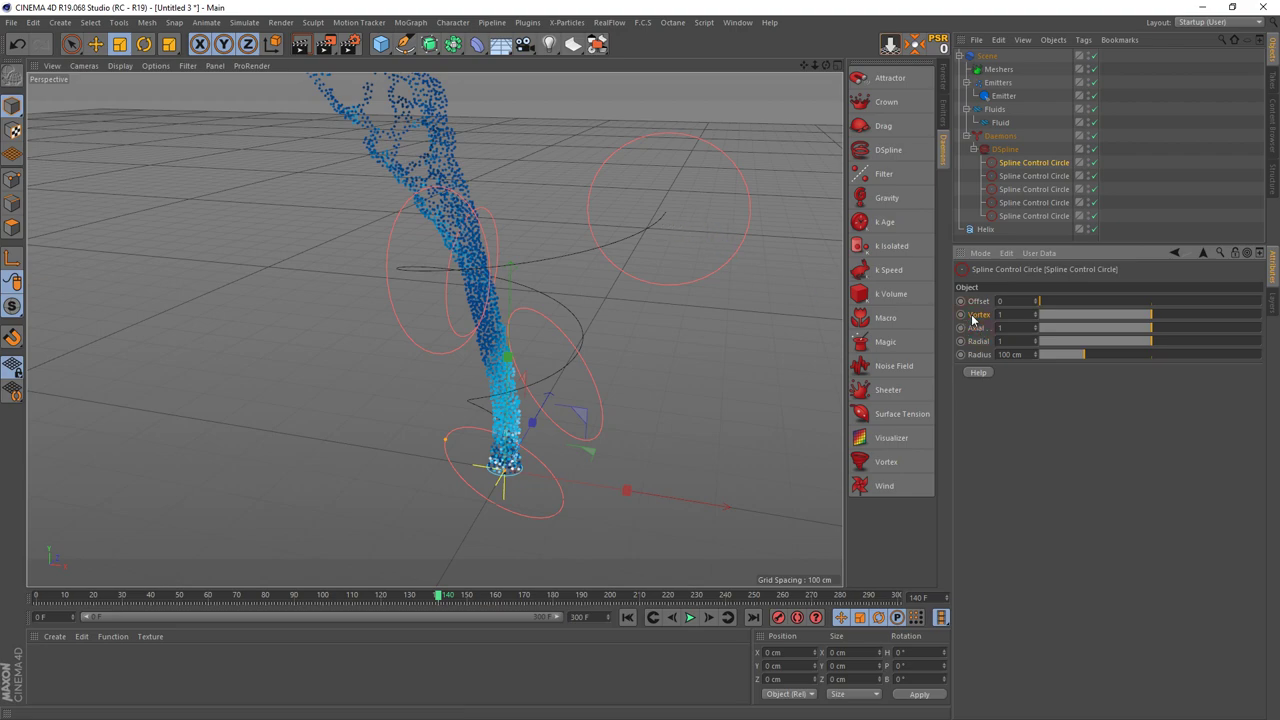
left_click(1006, 150)
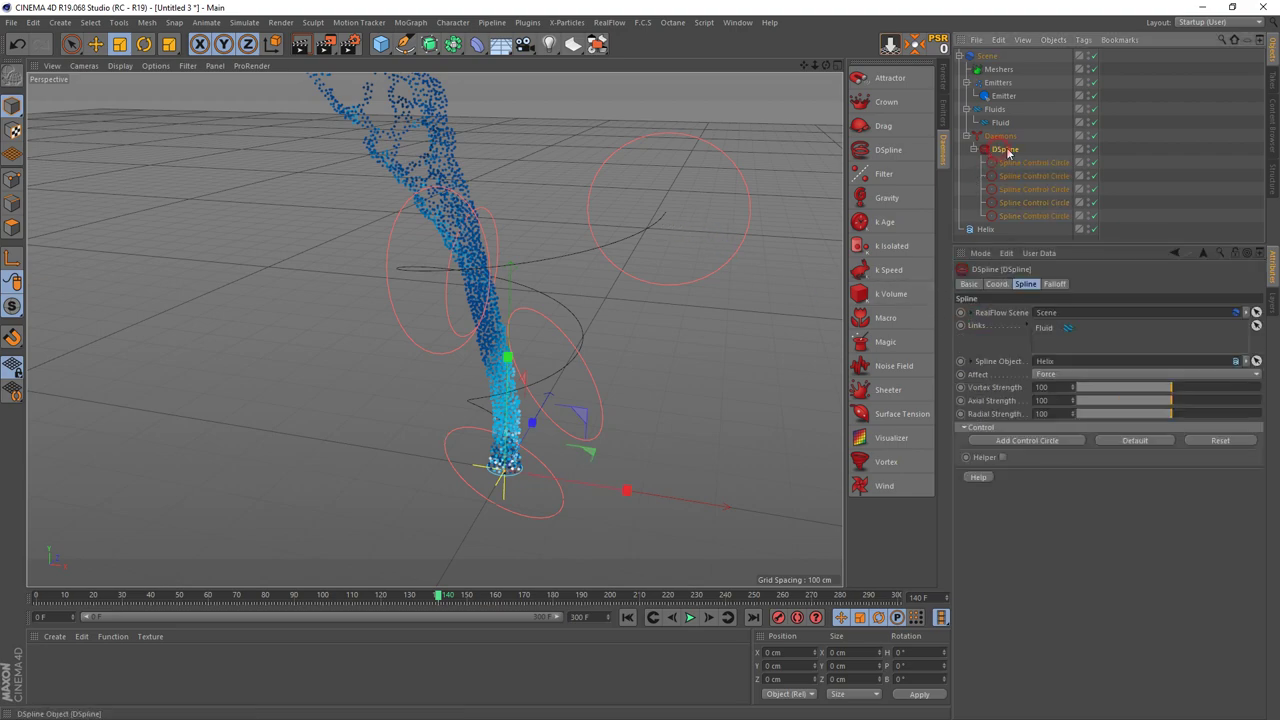
mouse_move(466, 223)
left_mouse_down("alt")
mouse_move(563, 203)
mouse_move(574, 260)
left_mouse_up("alt")
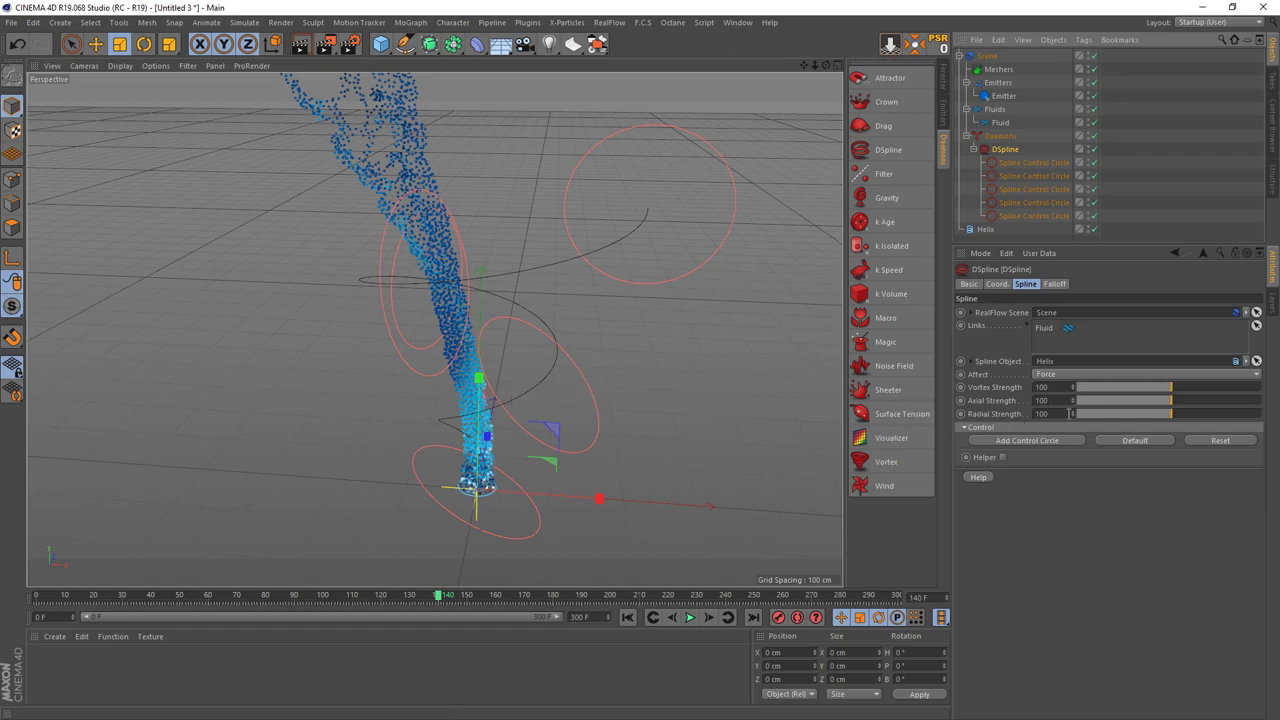
scroll(652, 208, "up", 2)
middle_click_drag(634, 183, 608, 222, "alt")
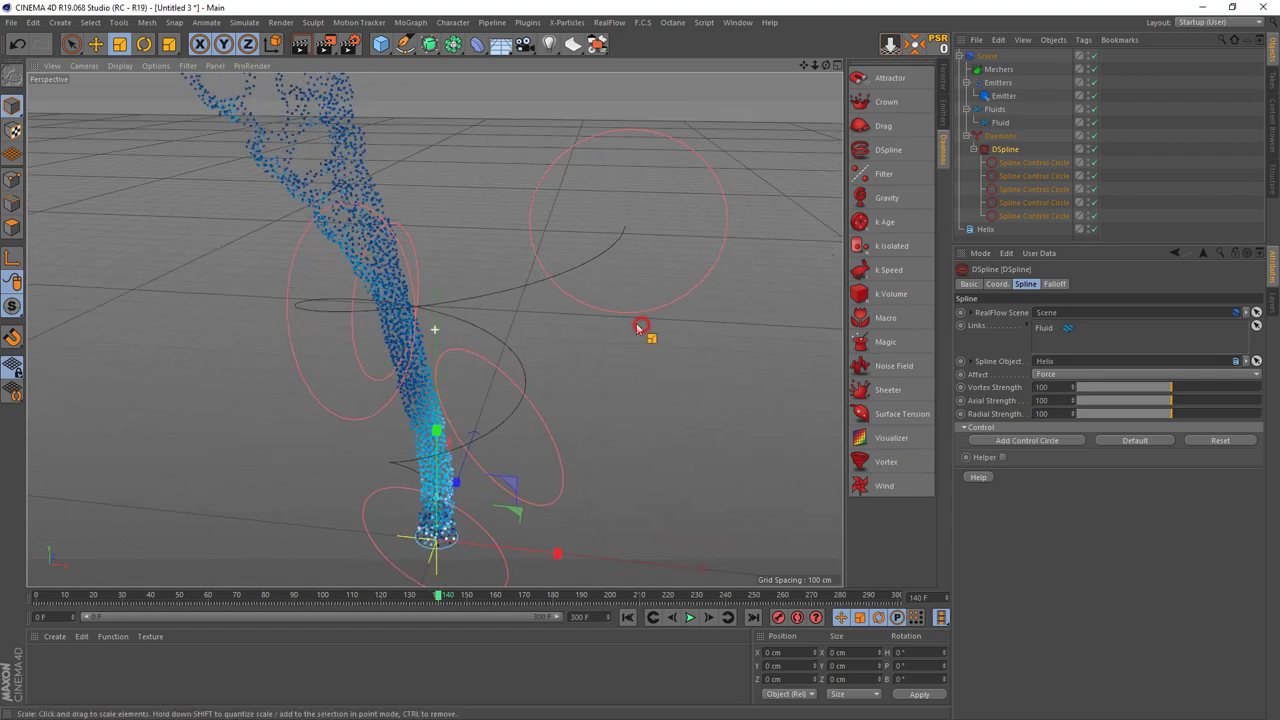
middle_click_drag(640, 326, 633, 301, "alt")
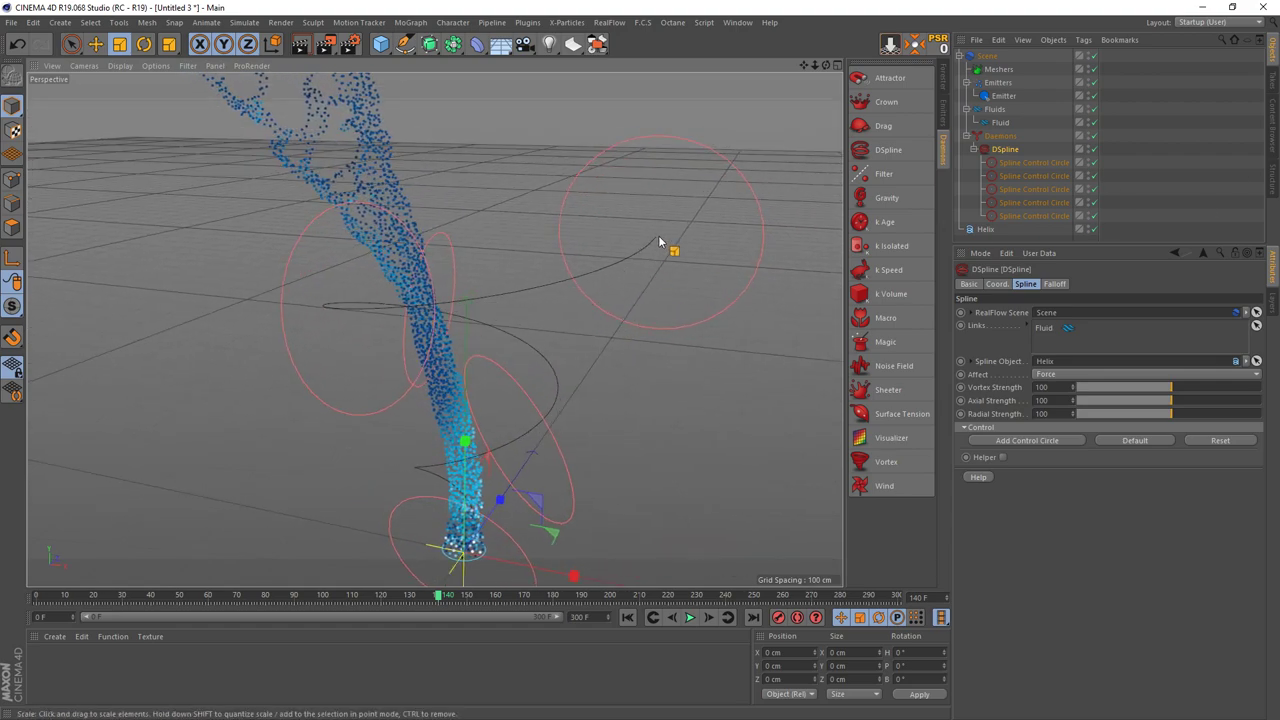
left_click(1043, 413)
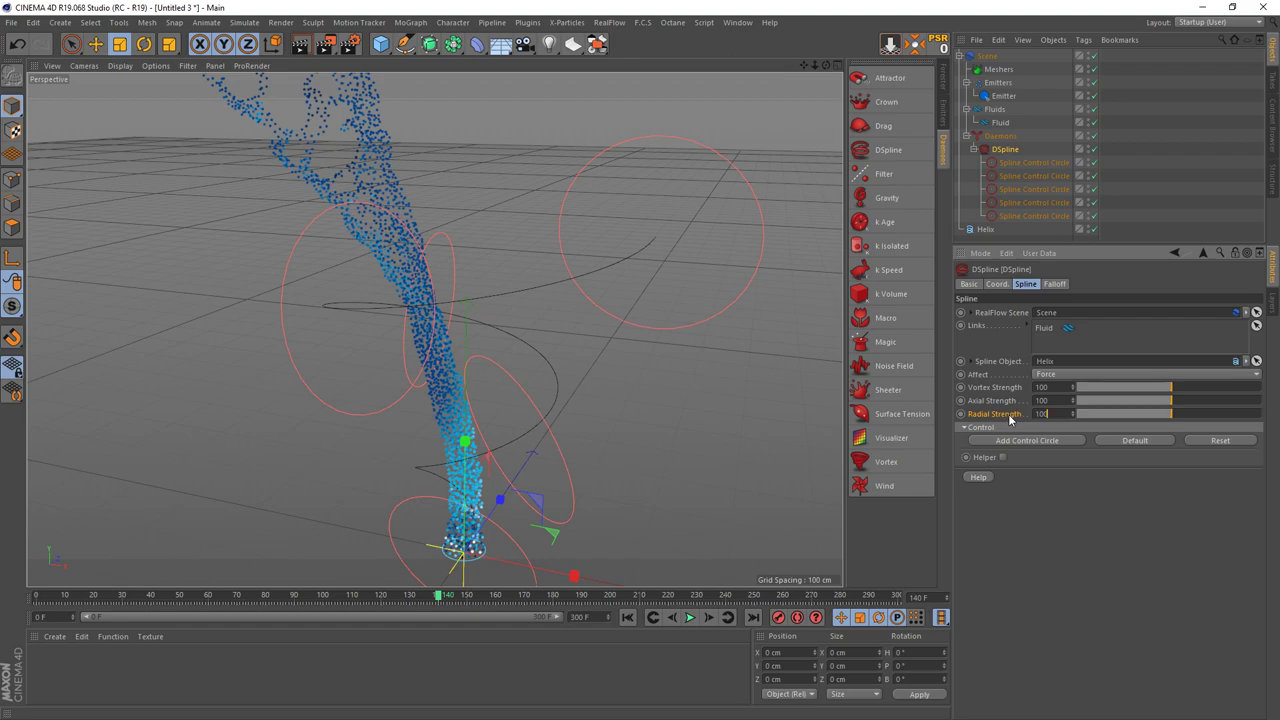
Replay the simulation from the start, orbiting to watch the swirl, and stop at frame 281.
left_click(691, 618)
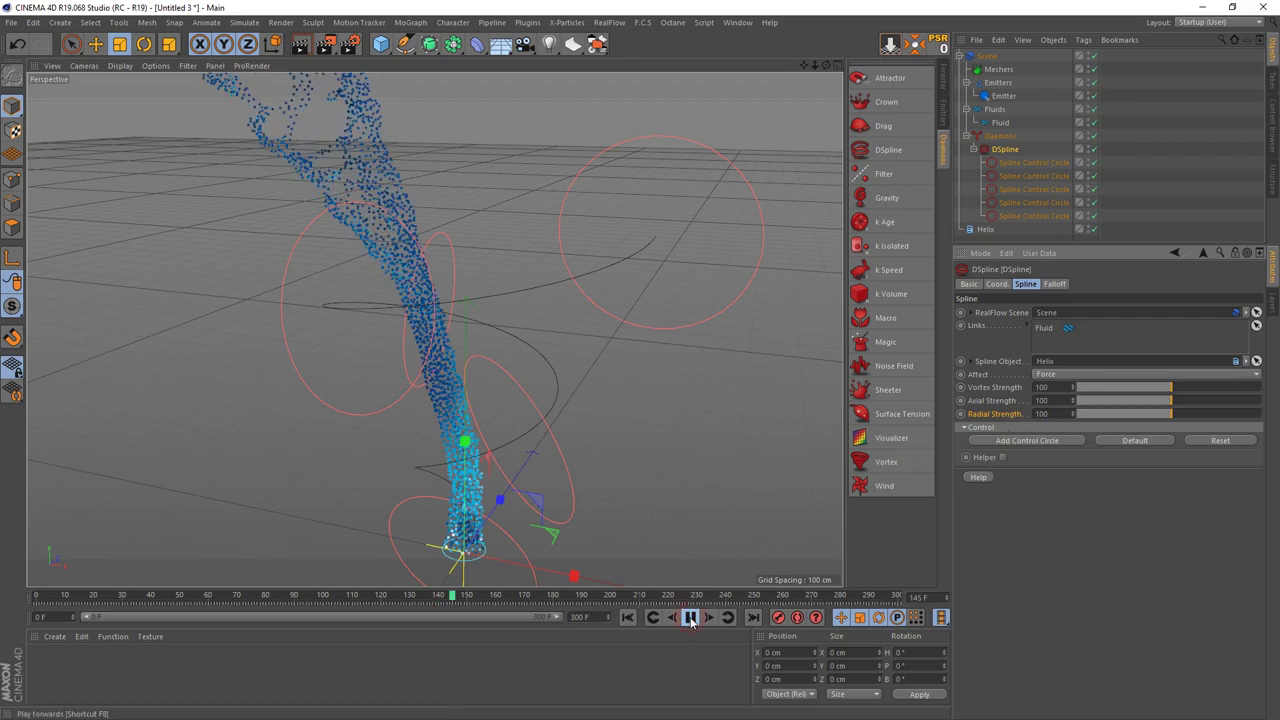
left_click(691, 618)
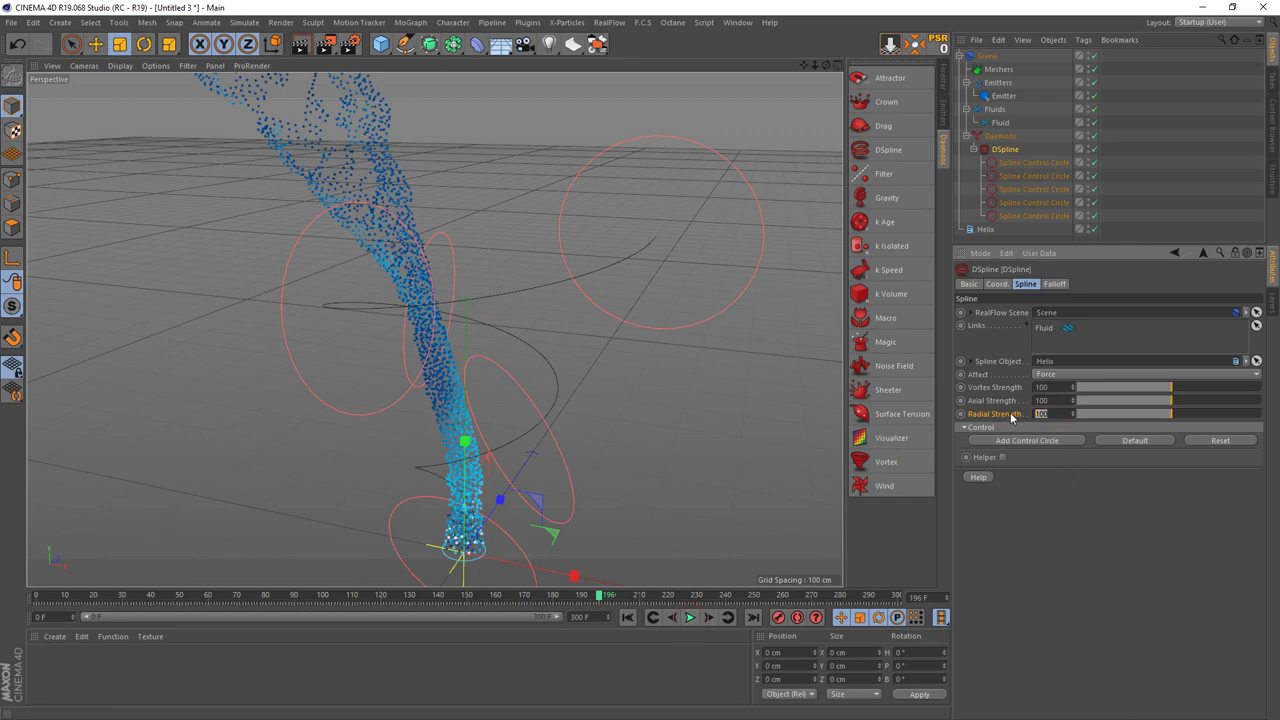
left_click(627, 617)
left_click(690, 617)
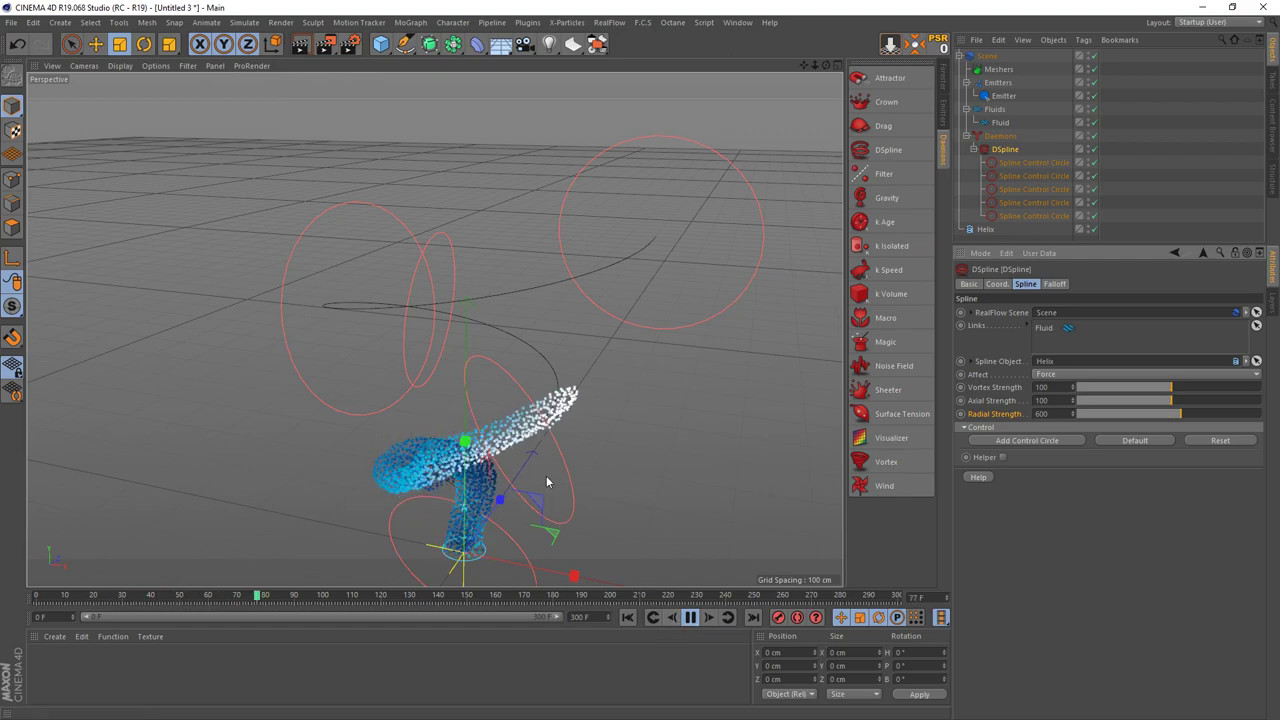
mouse_move(435, 380)
left_mouse_down("alt")
mouse_move(374, 401)
mouse_move(348, 428)
mouse_move(352, 382)
mouse_move(397, 411)
mouse_move(490, 325)
left_mouse_up("alt")
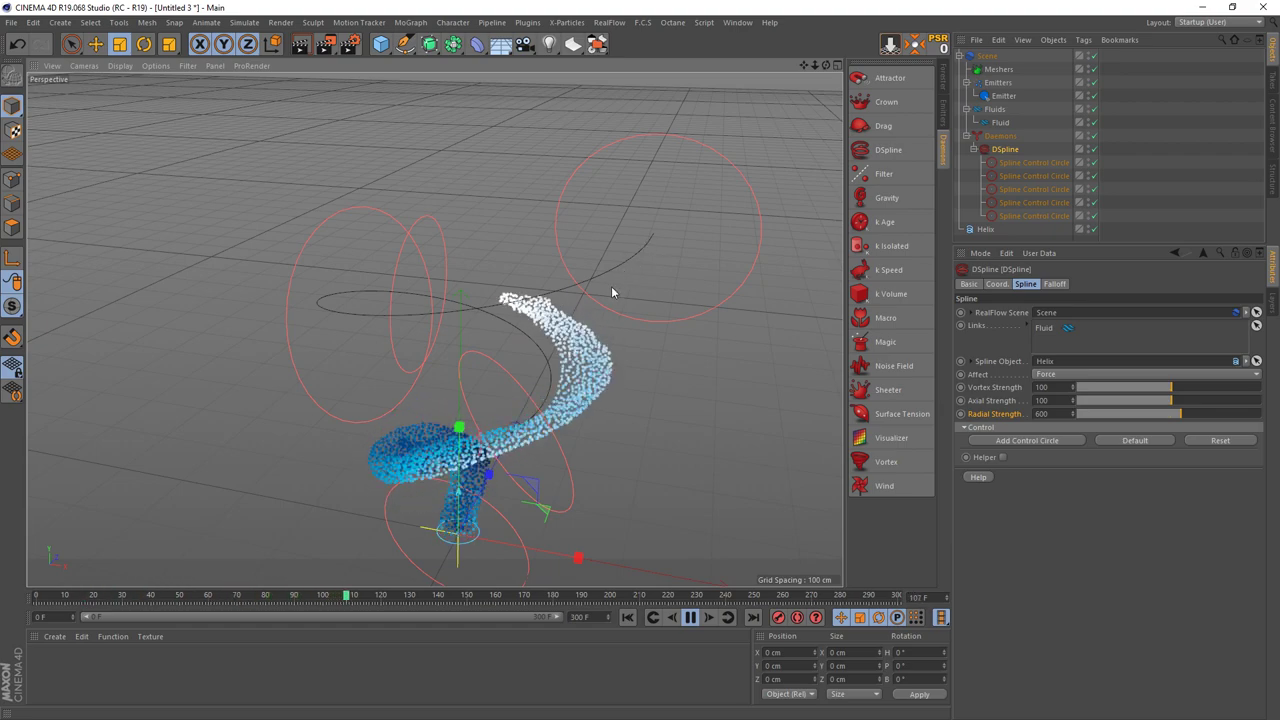
mouse_move(482, 371)
left_mouse_down("alt")
mouse_move(402, 392)
mouse_move(528, 329)
left_mouse_up("alt")
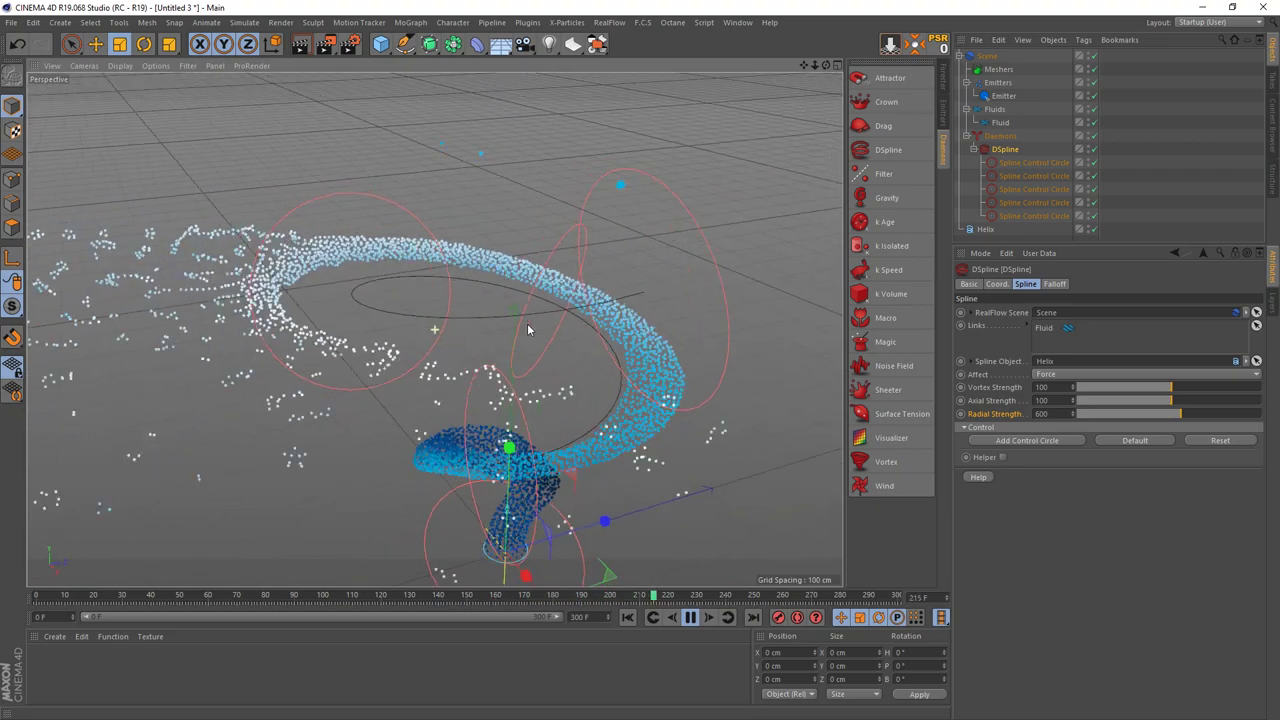
left_click_drag(528, 329, 609, 294, "alt")
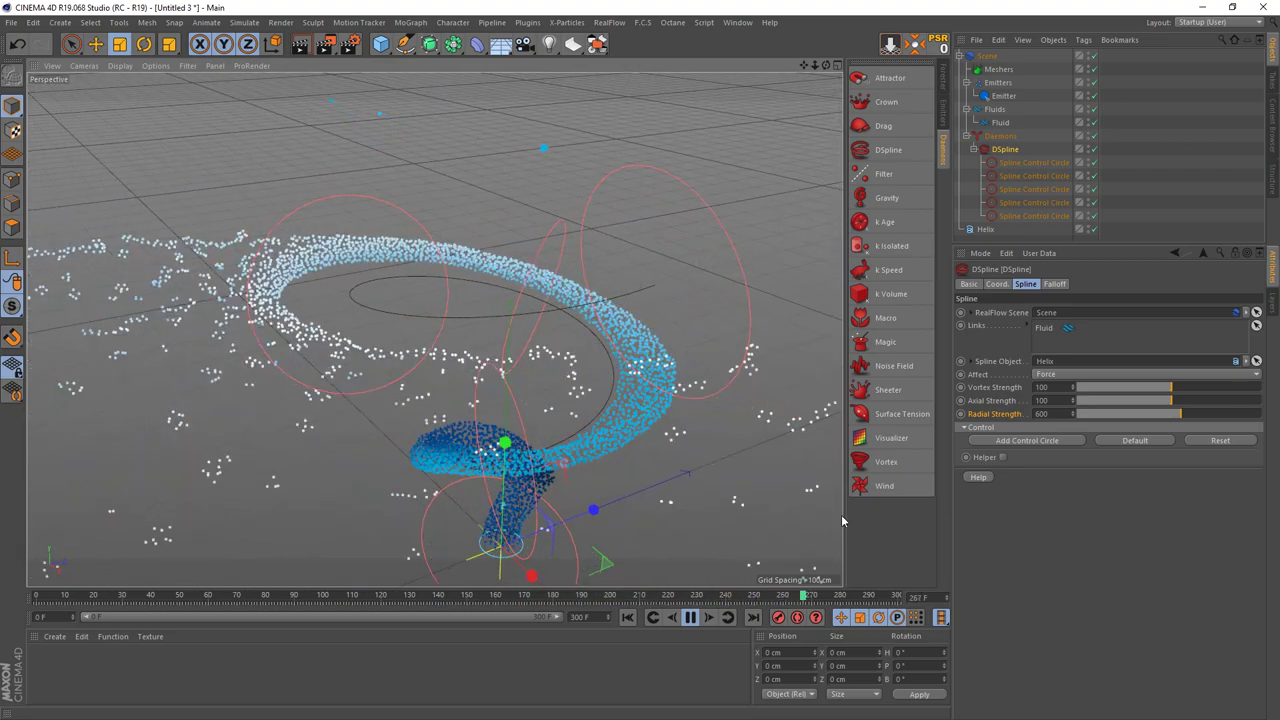
left_click(690, 617)
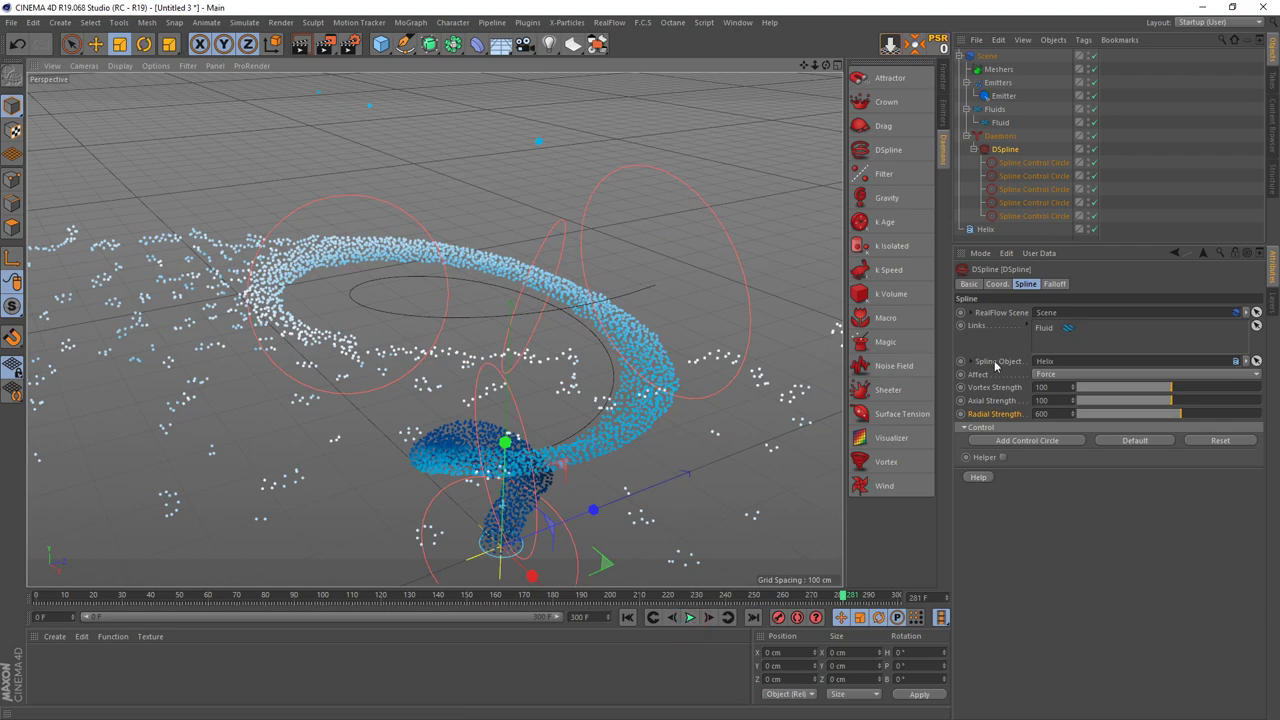
Set the DSpline radial strength to 1000 and replay the simulation.
left_click(1060, 412)
type("1000")
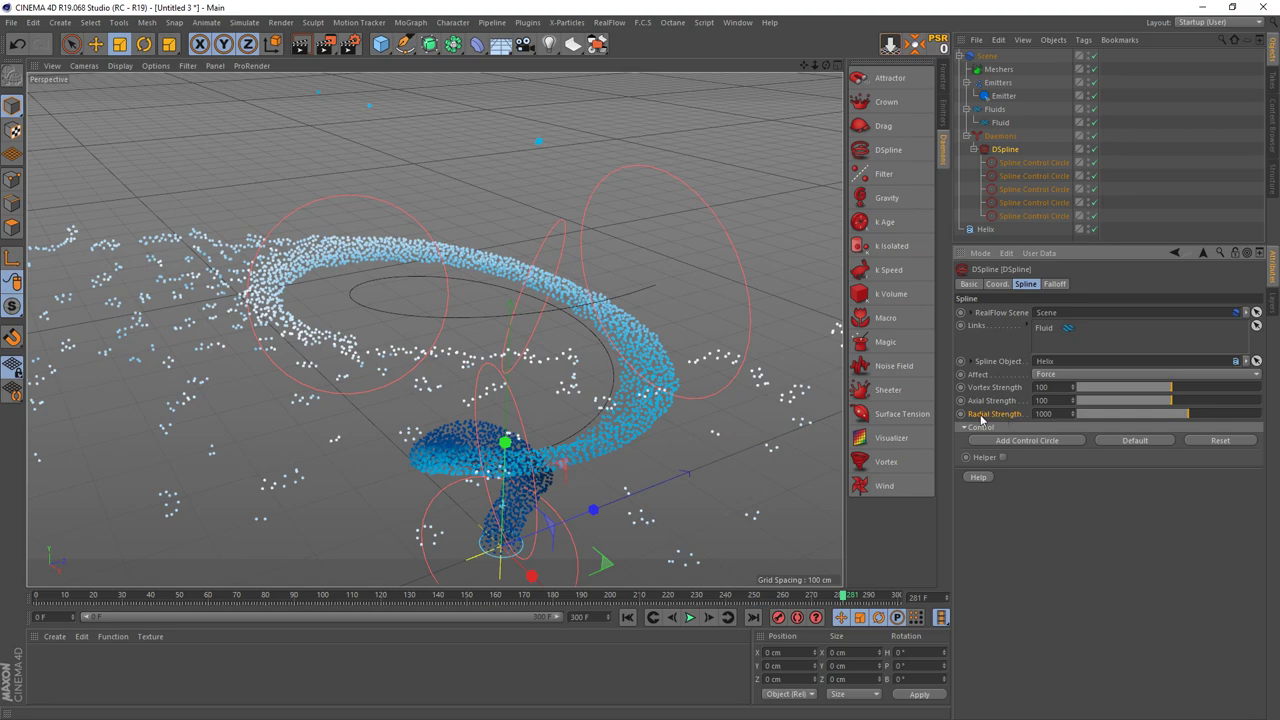
left_click(627, 617)
left_click(690, 617)
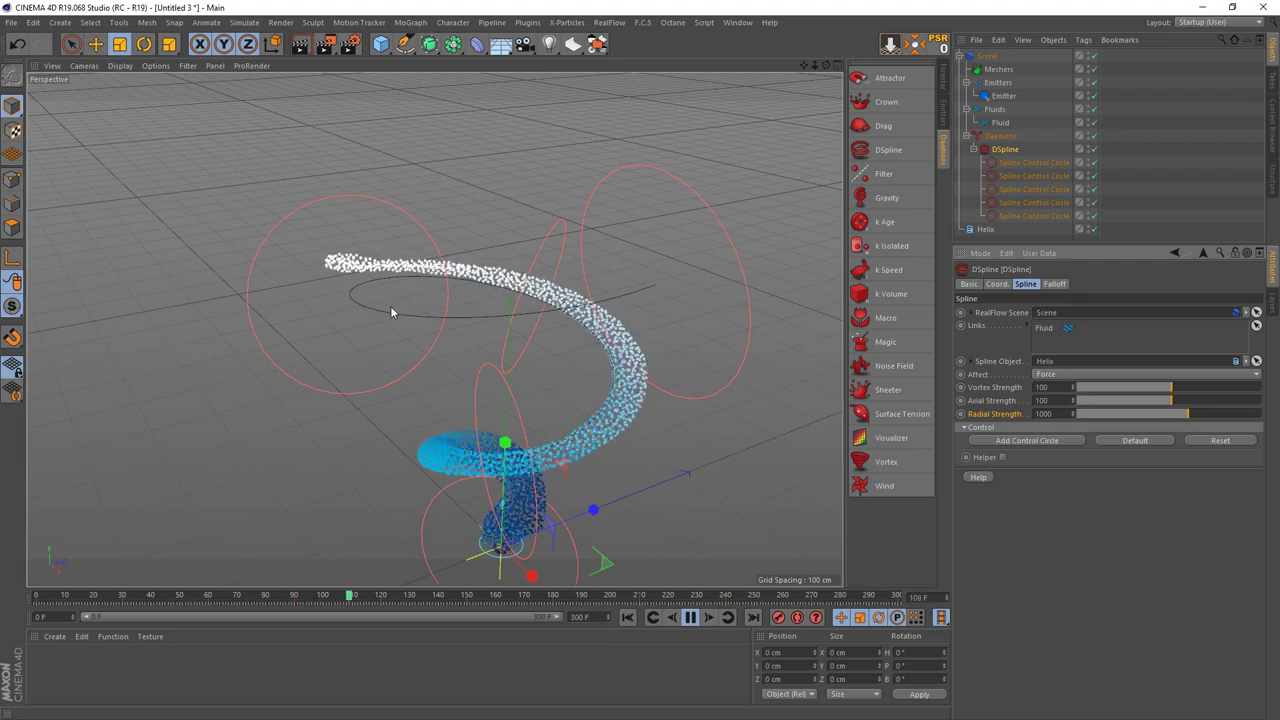
mouse_move(397, 389)
left_mouse_down("alt")
mouse_move(517, 408)
mouse_move(651, 369)
mouse_move(674, 309)
mouse_move(654, 337)
mouse_move(762, 200)
left_mouse_up("alt")
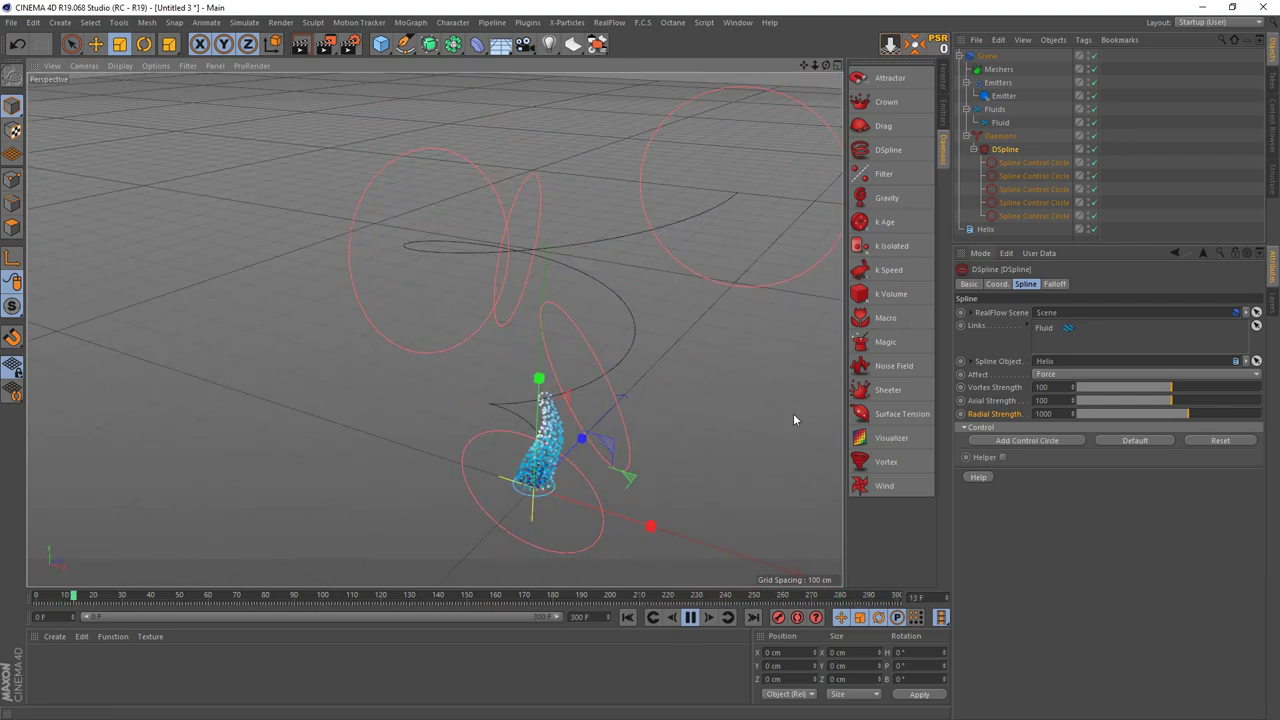
Set the animation length and preview range to 500 frames, then replay the fluid.
left_click(690, 617)
type("500")
key("Return")
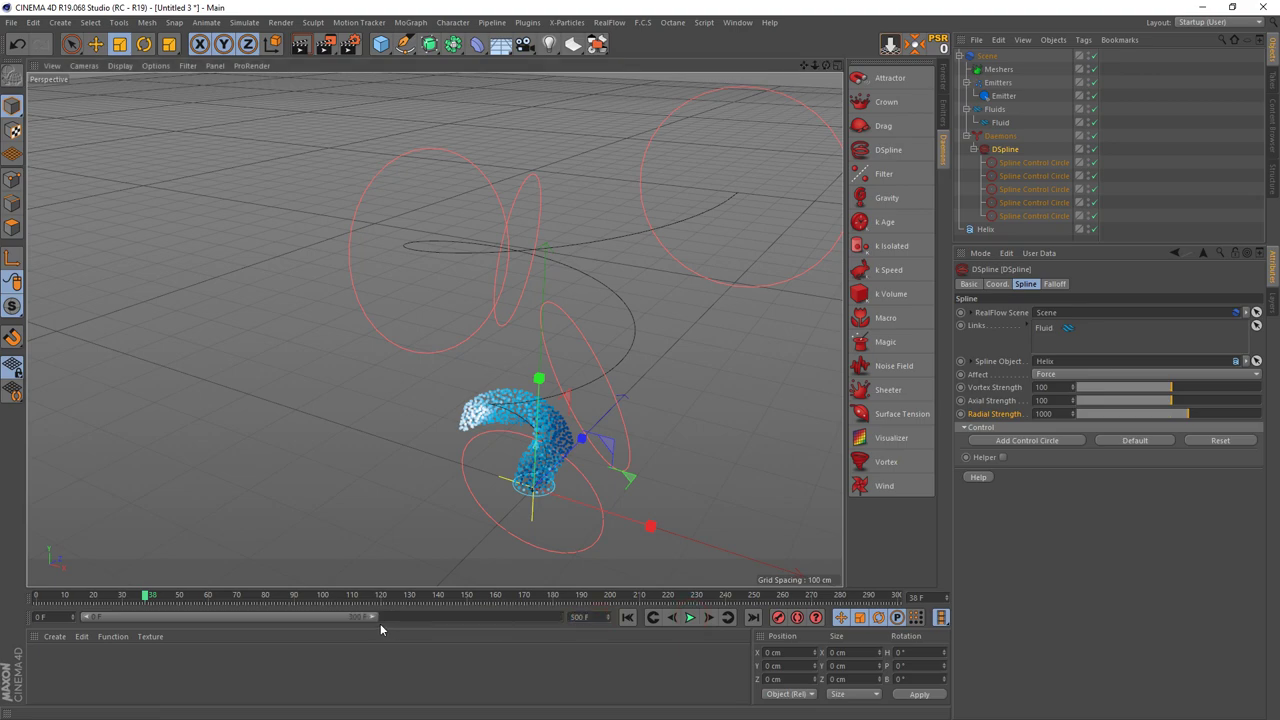
left_click_drag(381, 617, 558, 617)
left_click(627, 617)
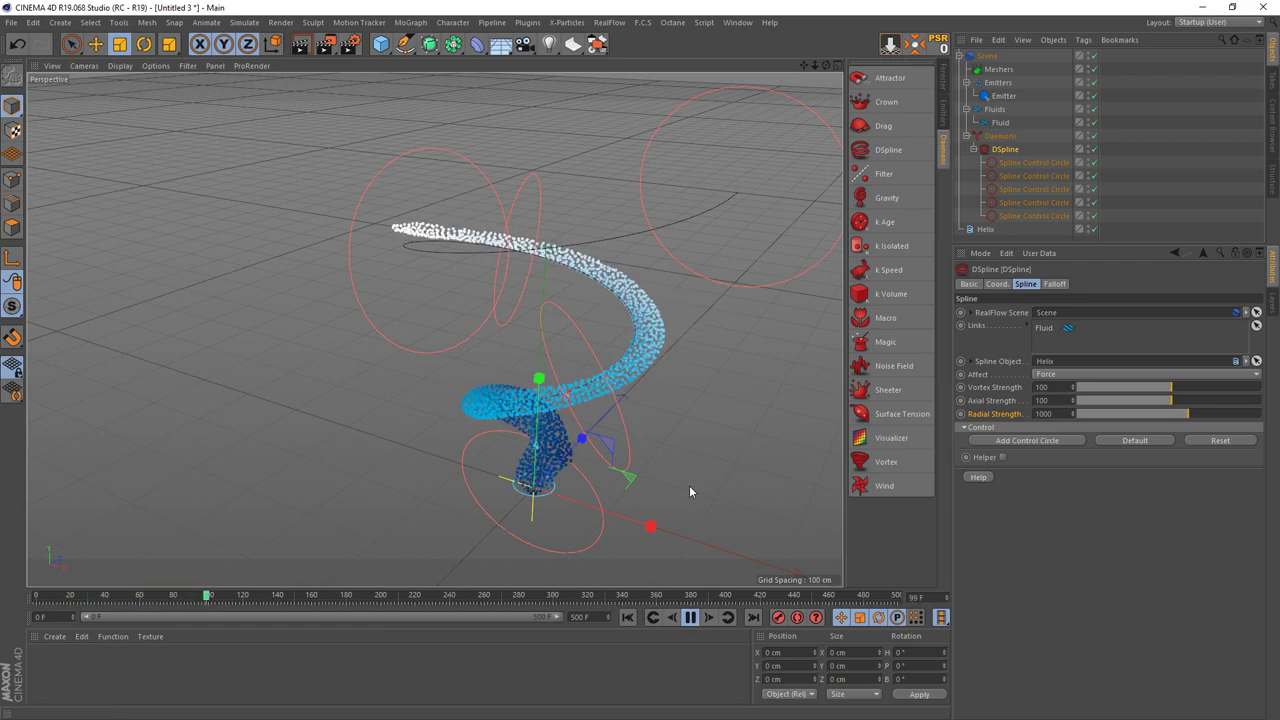
left_click(690, 617)
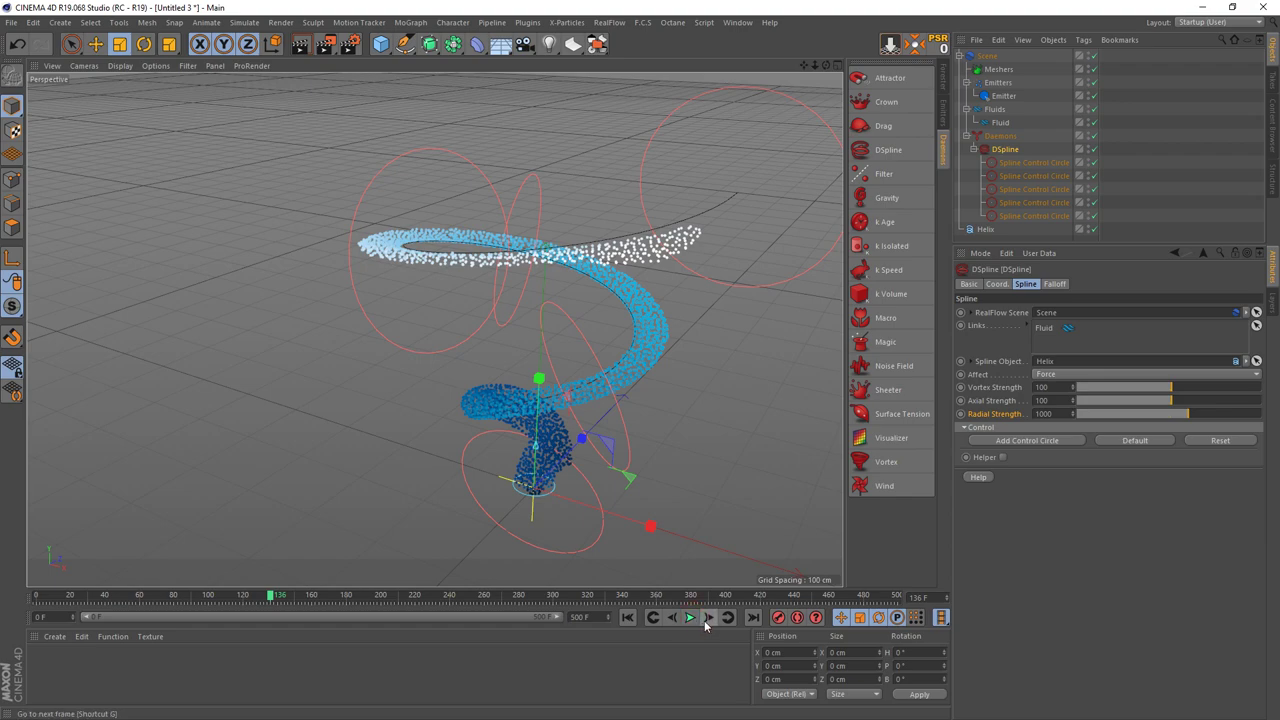
left_click(693, 617)
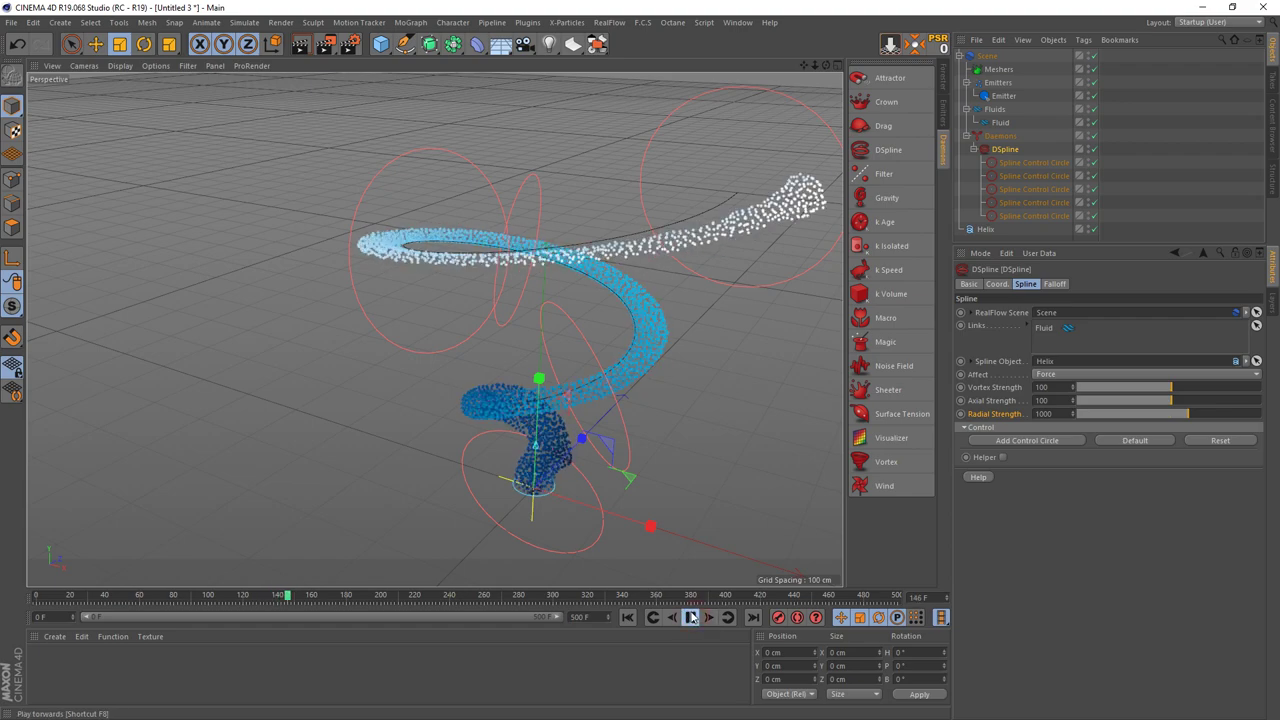
left_click(690, 617)
left_click_drag(670, 473, 675, 481)
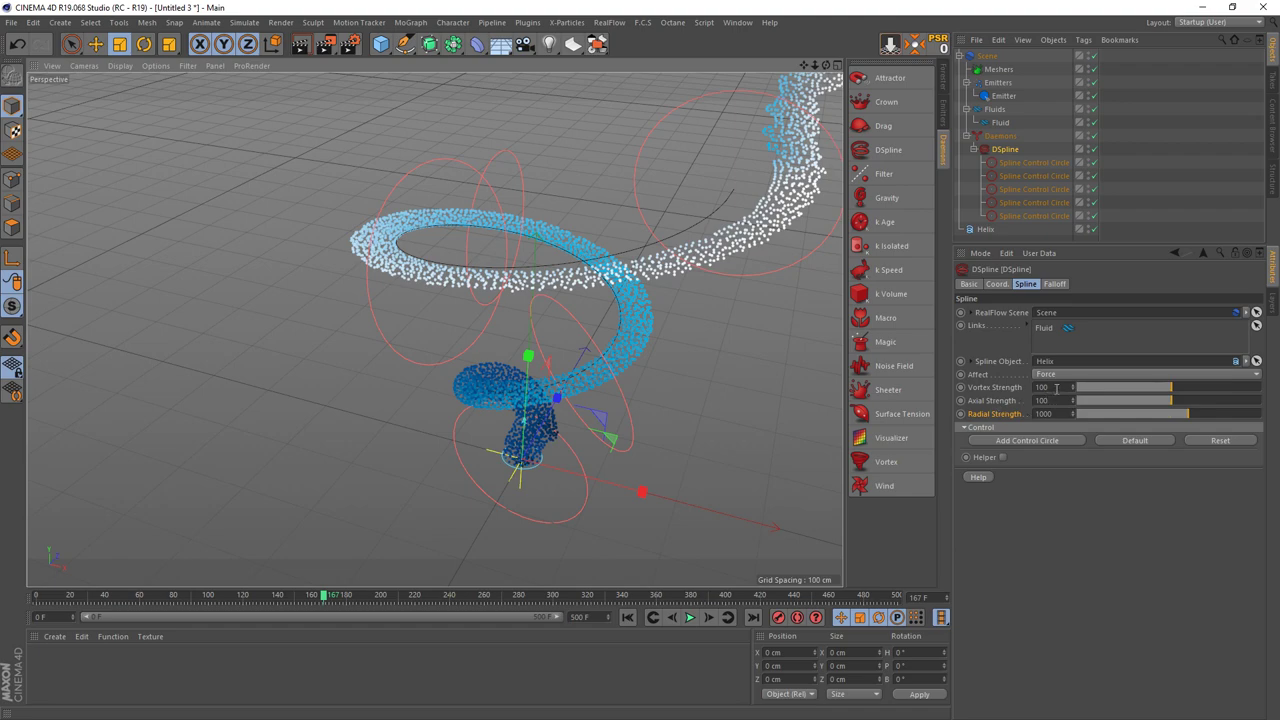
Try different DSpline vortex (300, 150, 200) and axial strength values, replaying the simulation each time.
left_click(1056, 388)
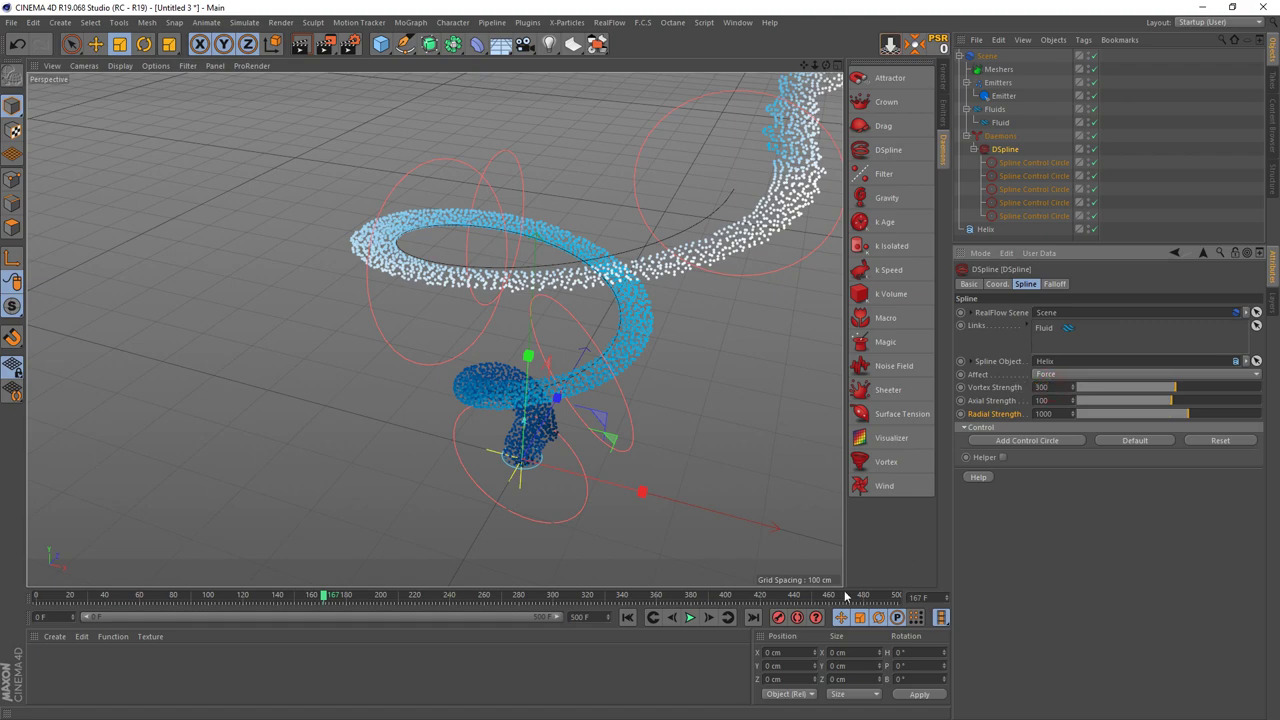
left_click(627, 620)
left_click(689, 617)
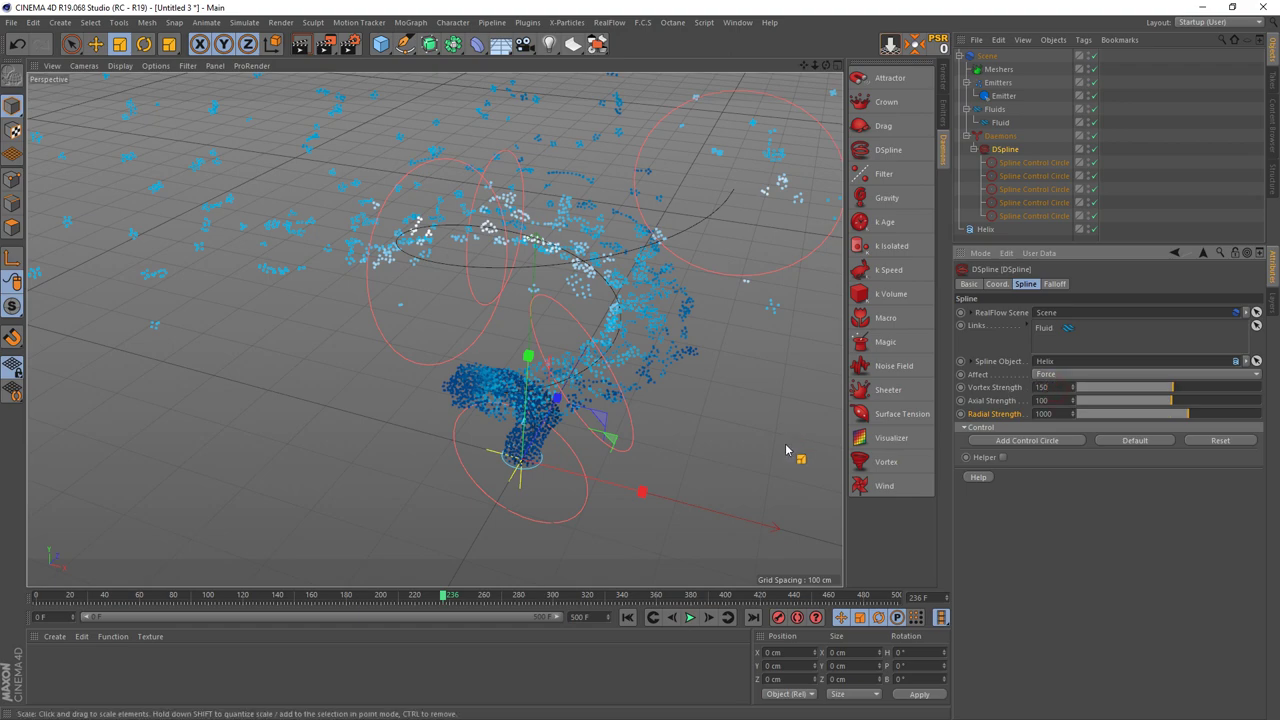
left_click(627, 617)
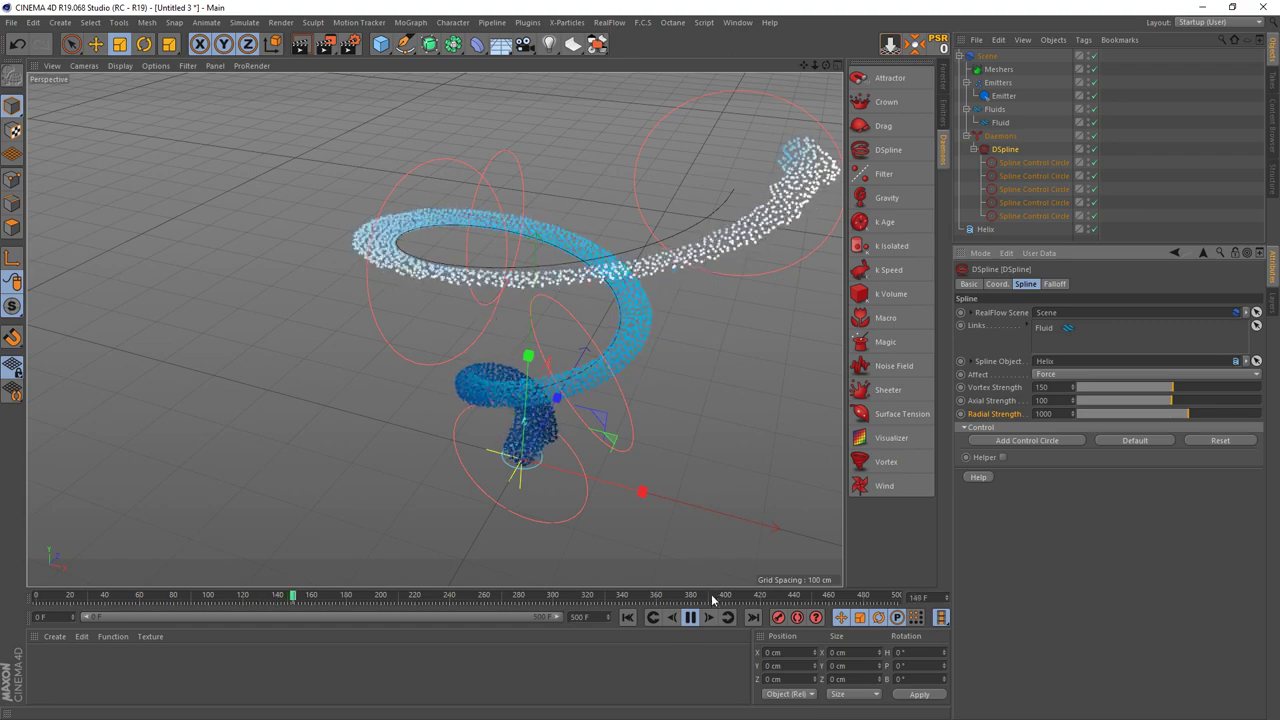
left_click(689, 618)
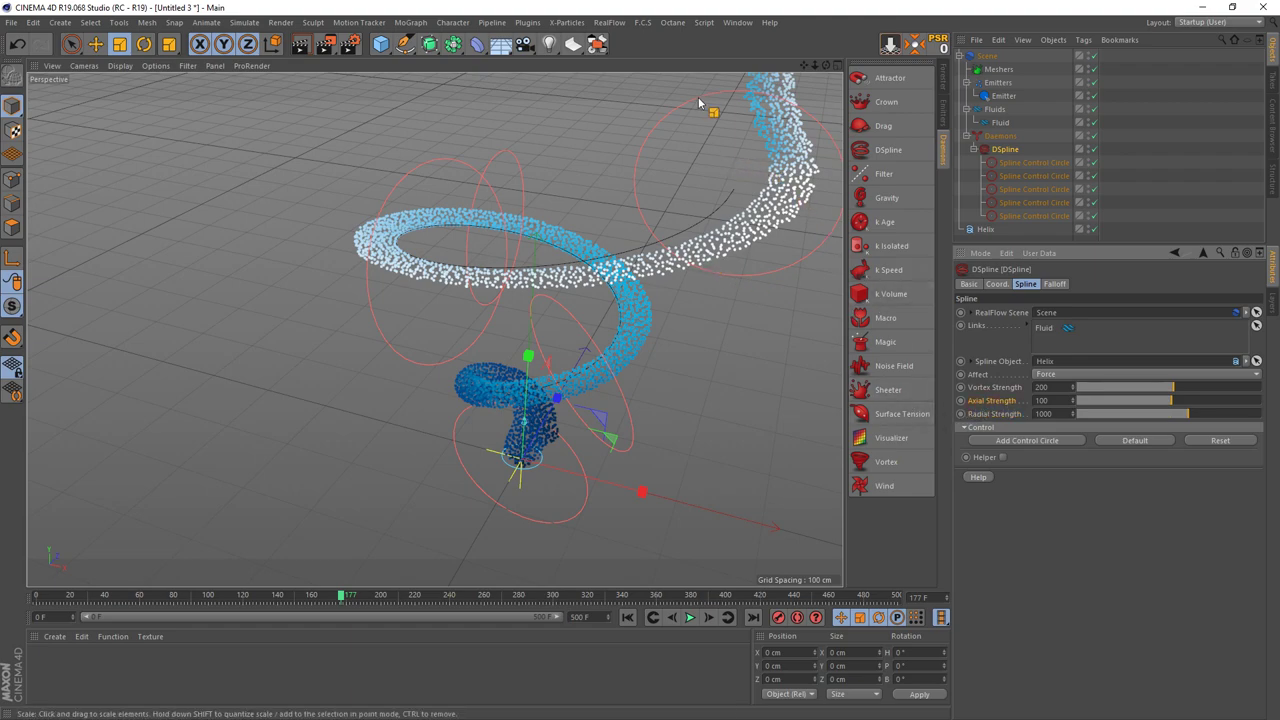
left_click_drag(697, 163, 721, 264, "alt")
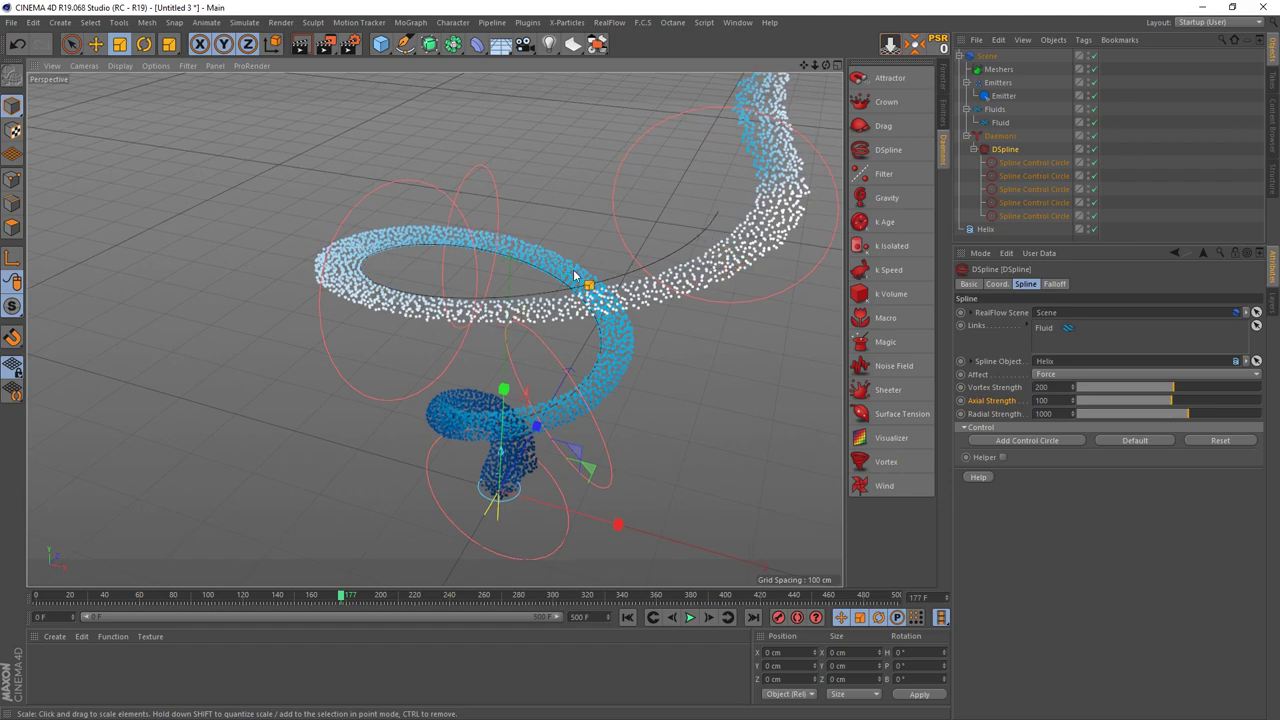
left_click(1056, 400)
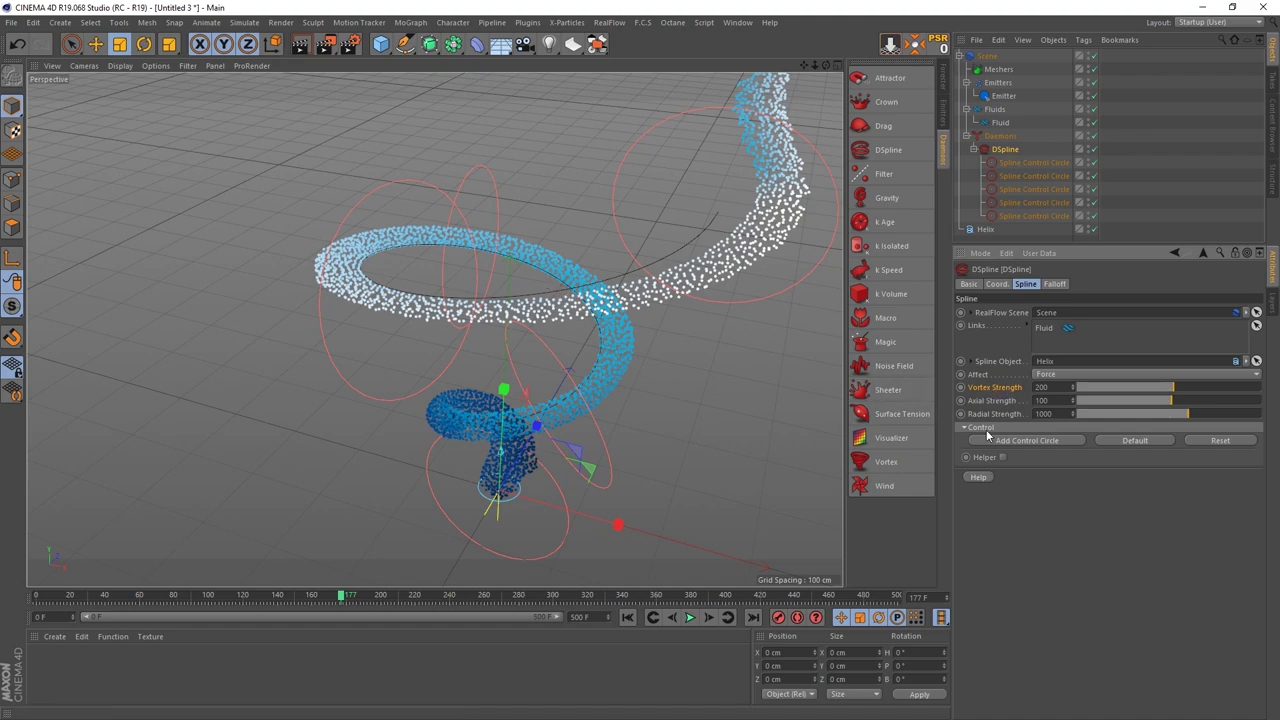
left_click(627, 617)
left_click(689, 617)
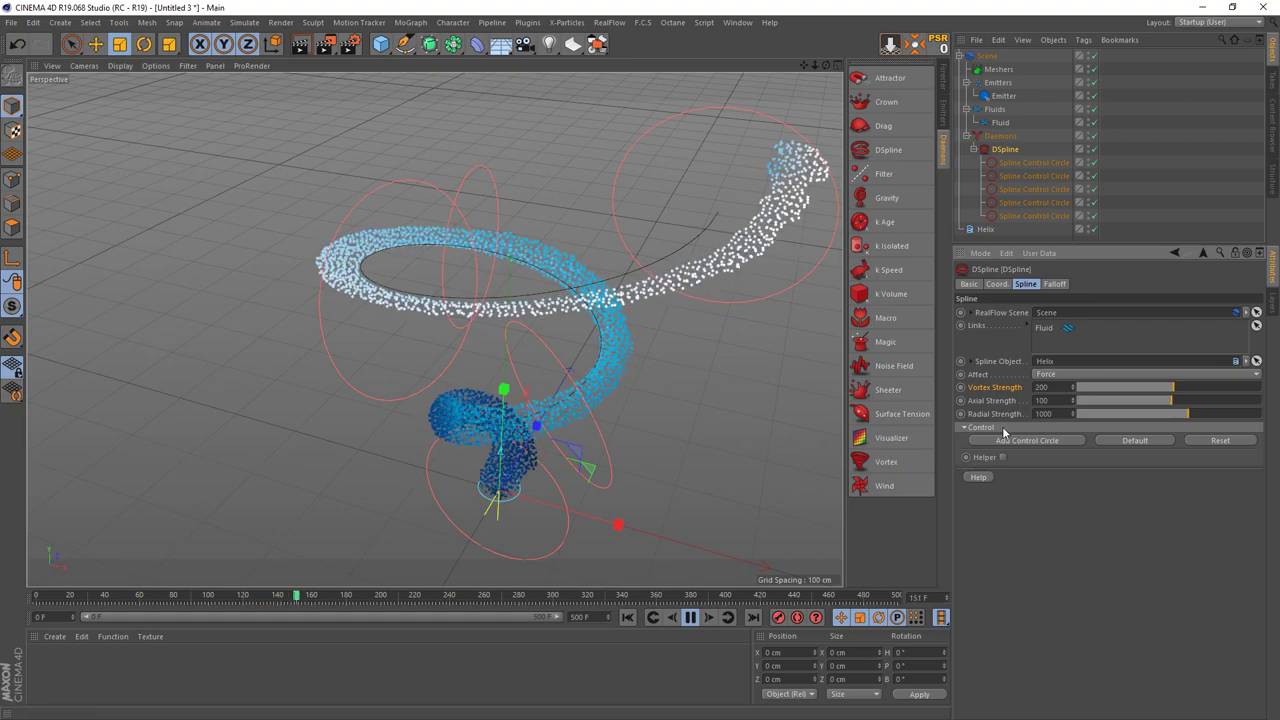
Set the DSpline vortex strength to 250 and replay the fluid from frame 0.
double_click(1042, 387)
type("250")
key("Return")
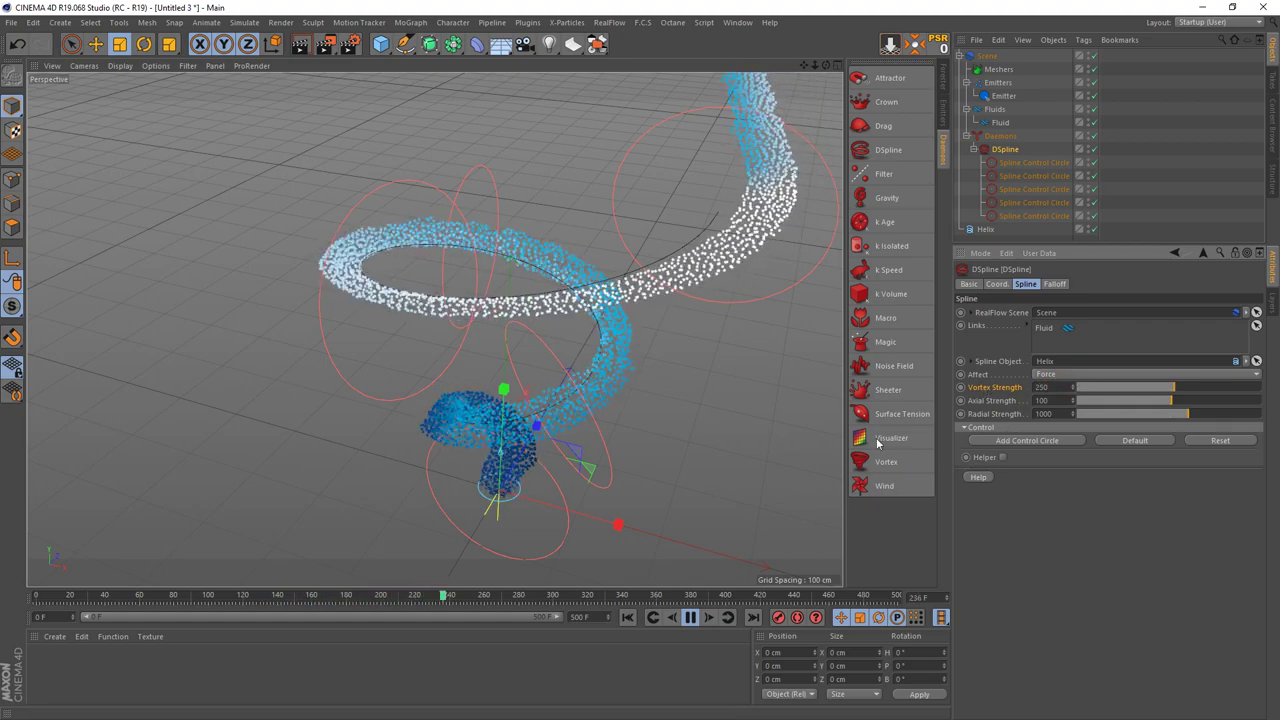
left_click(628, 619)
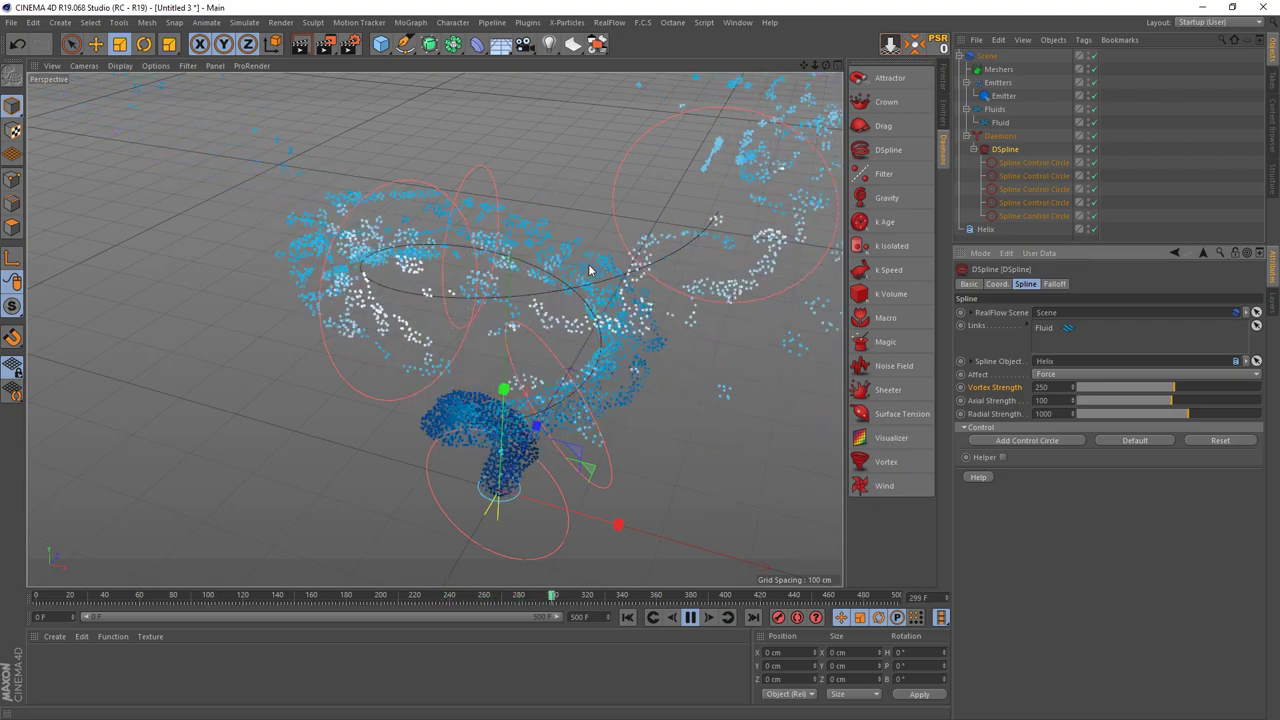
mouse_move(600, 279)
left_mouse_down("alt")
mouse_move(519, 380)
mouse_move(495, 386)
left_mouse_up("alt")
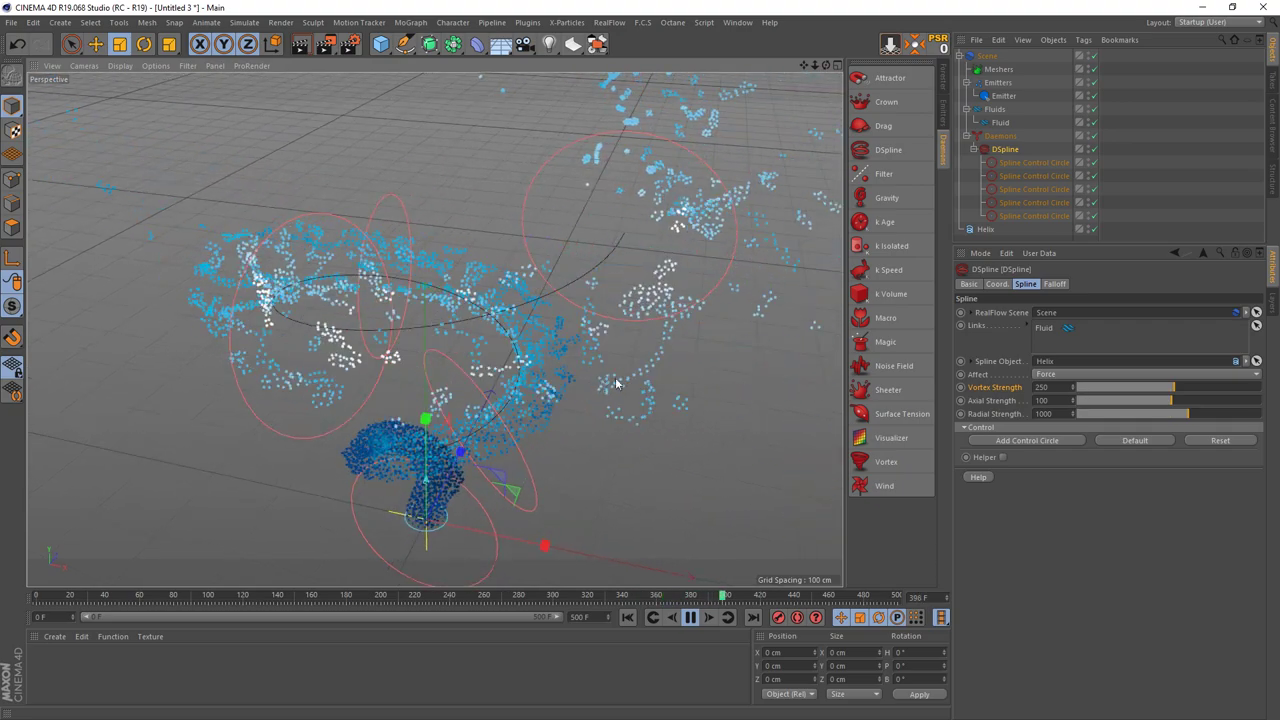
left_click(1020, 162)
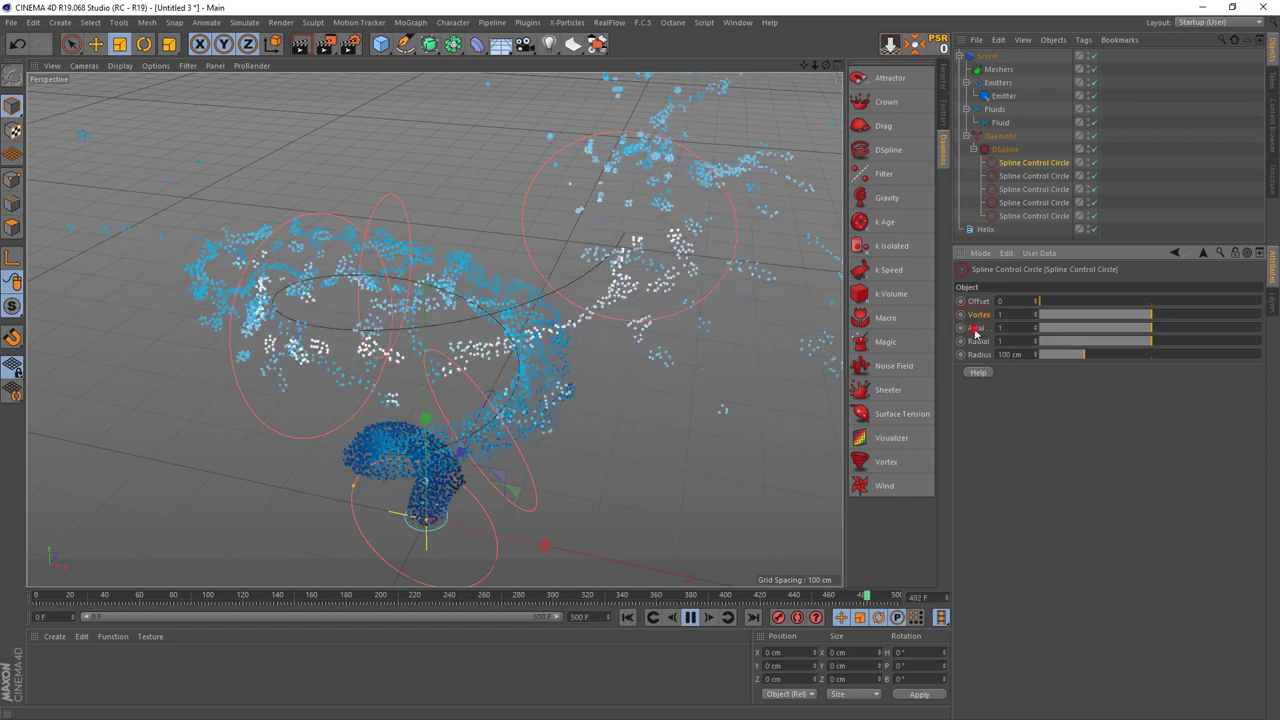
left_click(1025, 215)
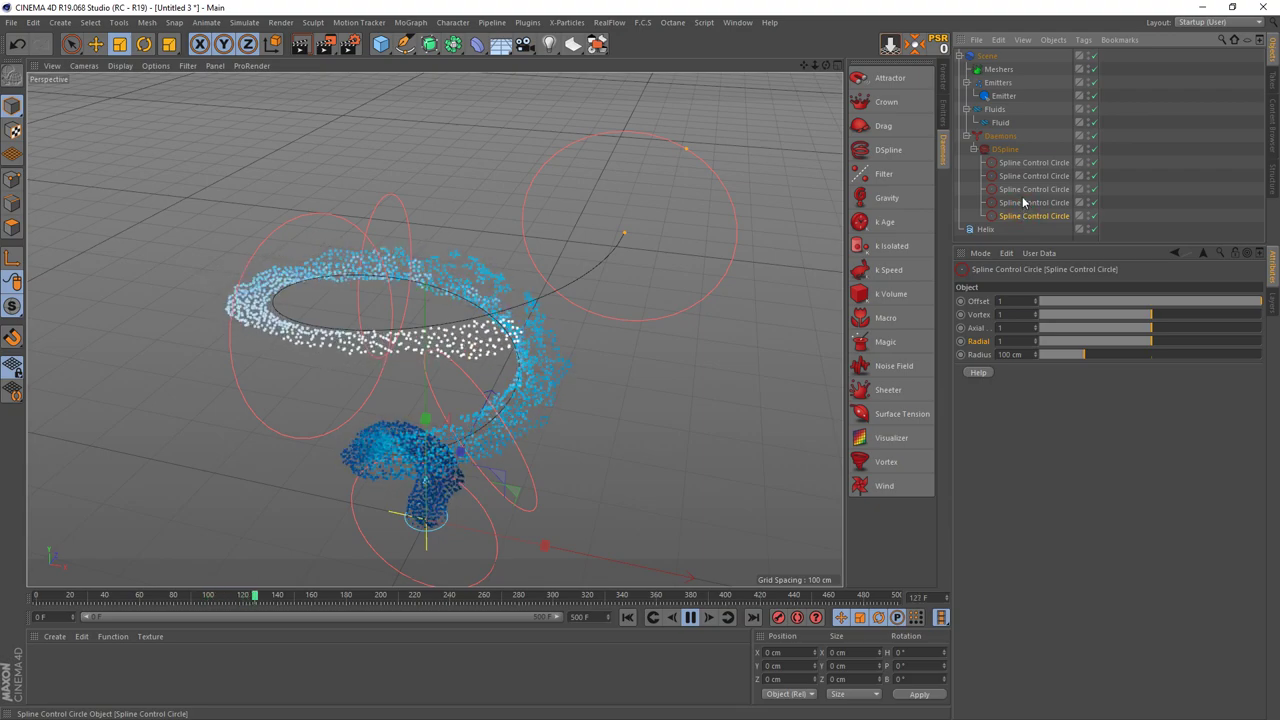
left_click(1005, 150)
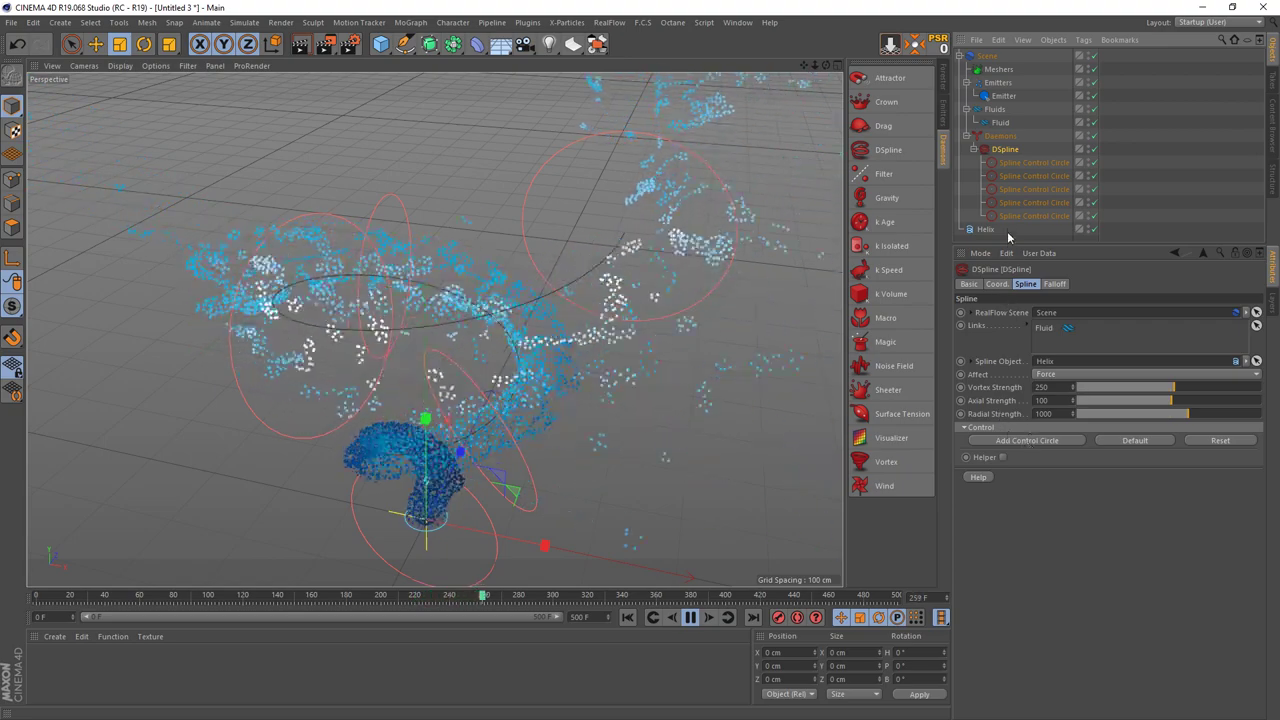
left_click(1040, 443)
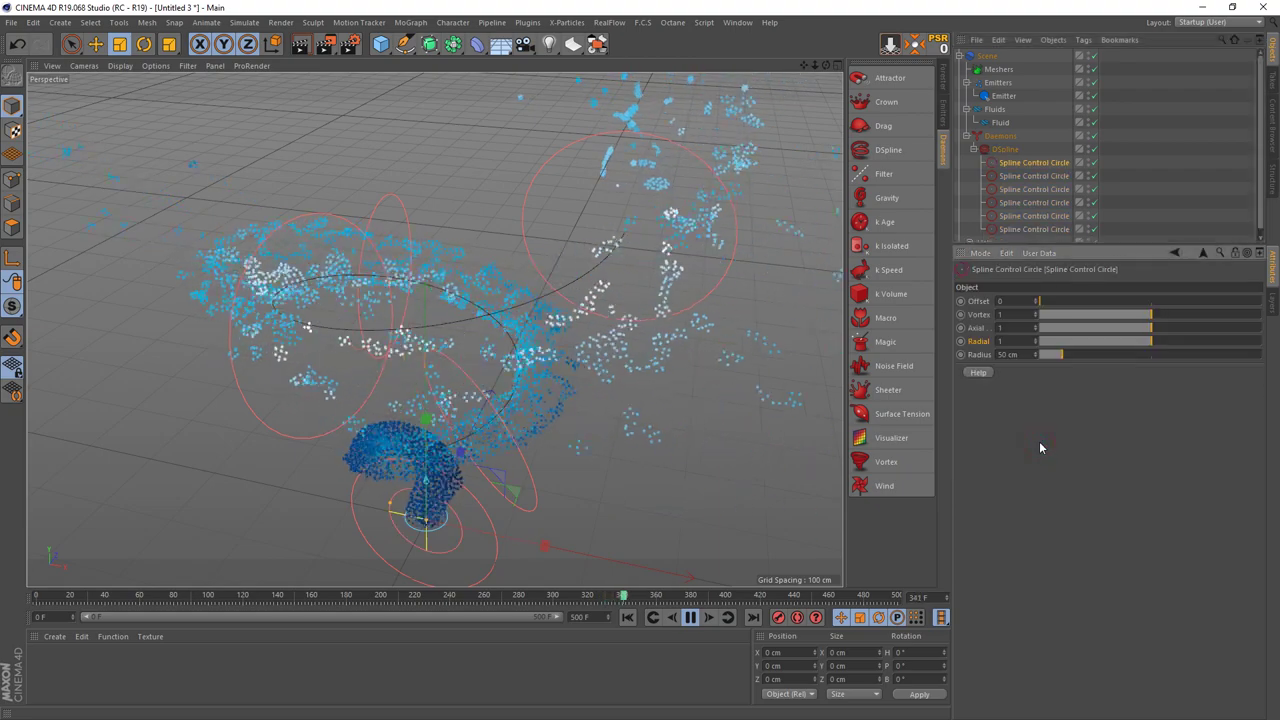
right_click(1017, 167)
key("Escape")
key("Delete")
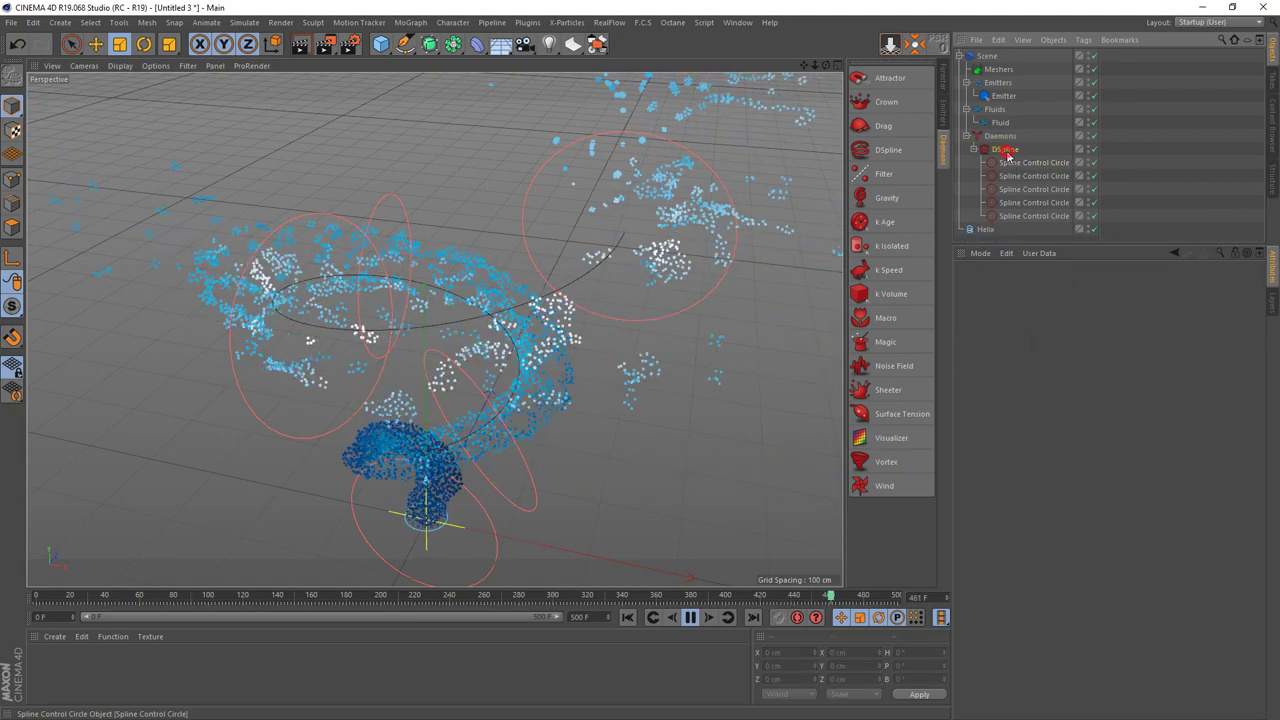
left_click(1005, 149)
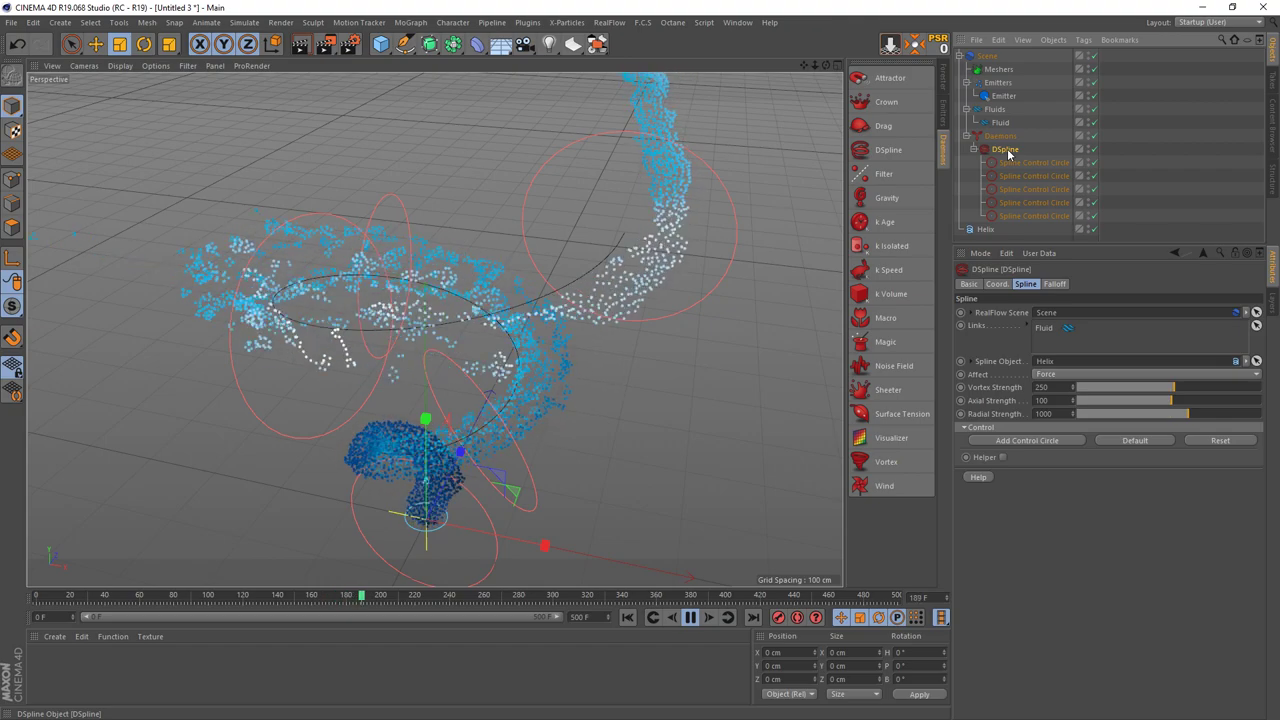
Cache the fluid simulation to disk from the Scene's Cache settings.
left_click(689, 618)
left_click(987, 56)
left_click(1058, 284)
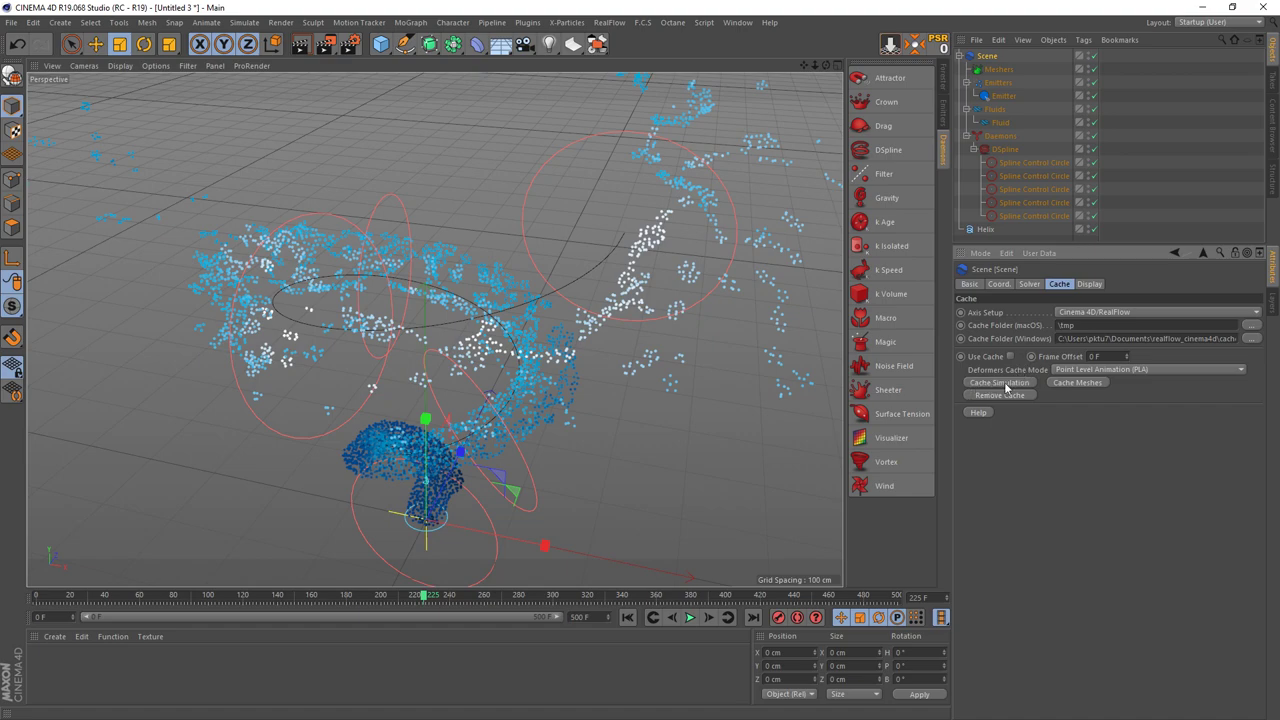
left_click(1000, 384)
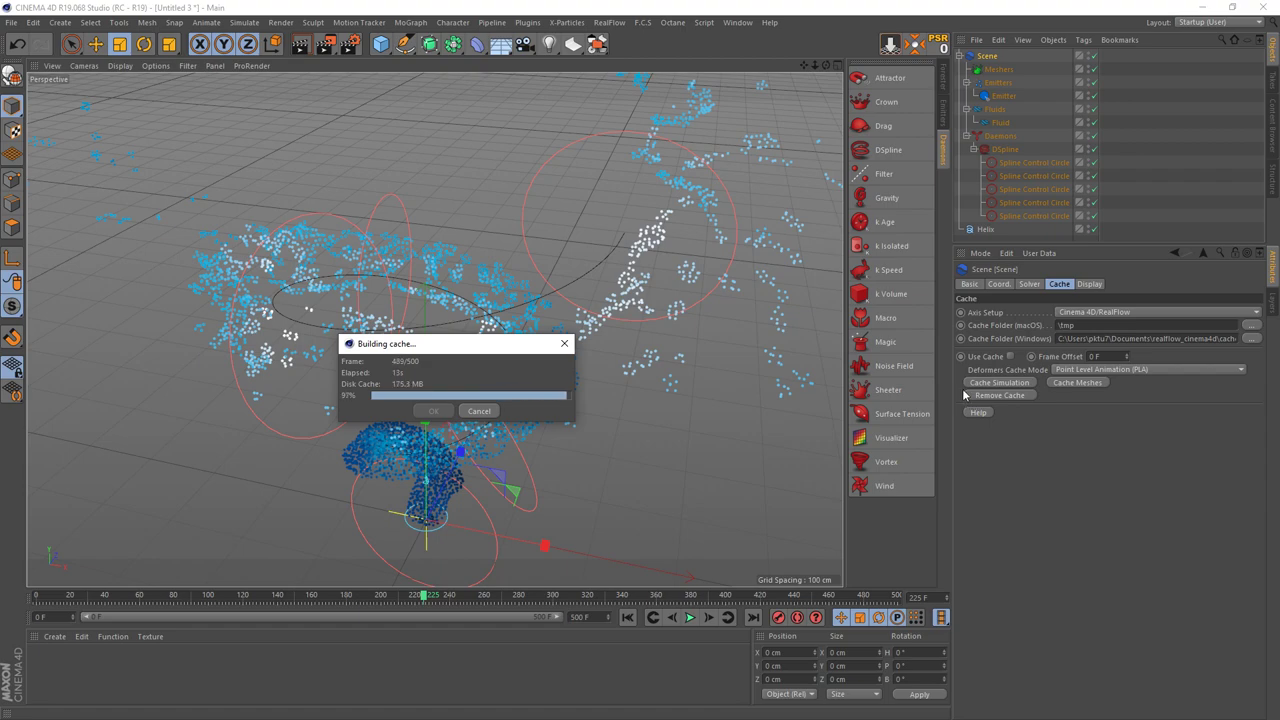
left_click(430, 410)
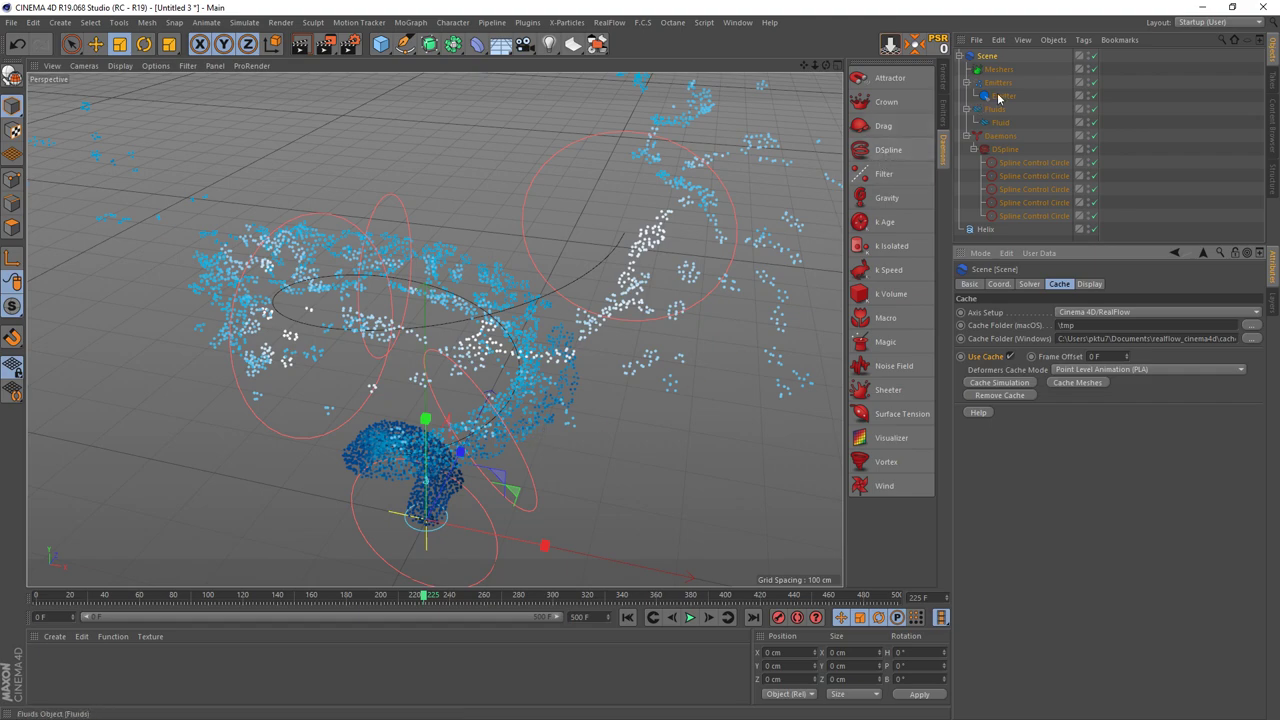
Turn the Scene's Display Icon back on so the cache emblem shows in the viewport.
left_click(1089, 284)
left_click(1016, 312)
mouse_move(565, 497)
left_mouse_down("alt")
mouse_move(566, 400)
mouse_move(443, 482)
left_mouse_up("alt")
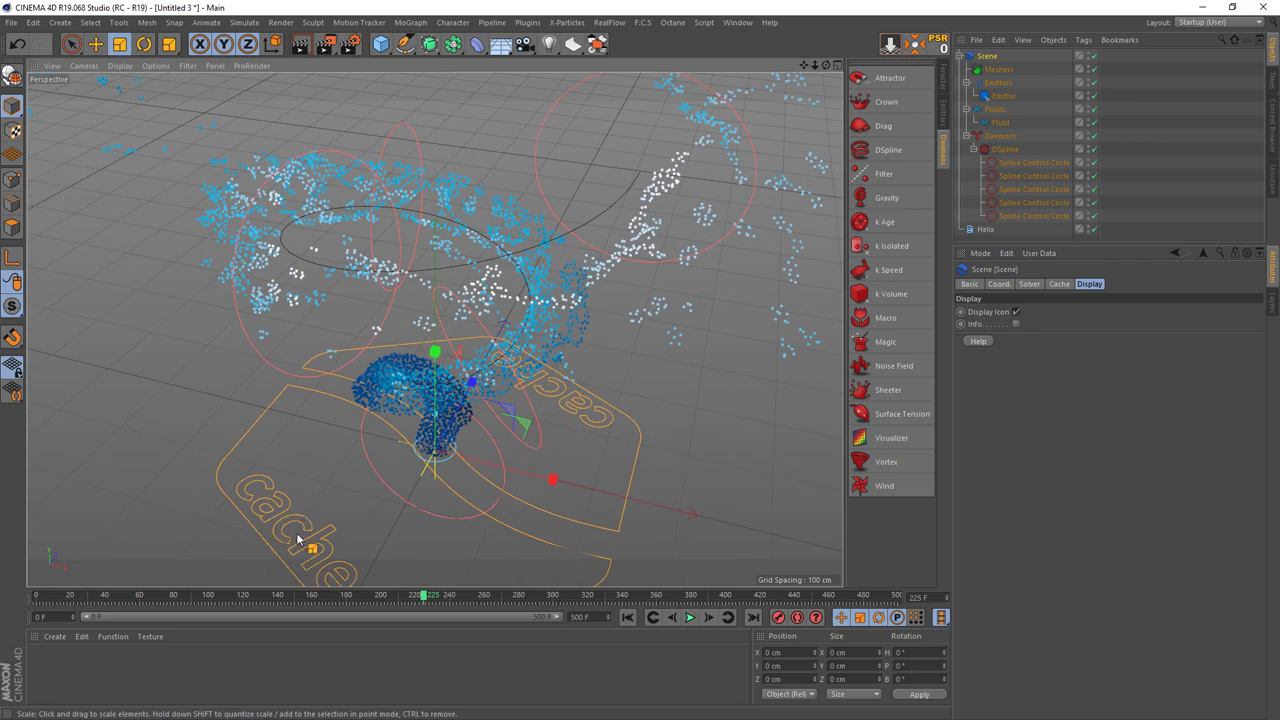
left_click_drag(325, 524, 385, 532, "alt")
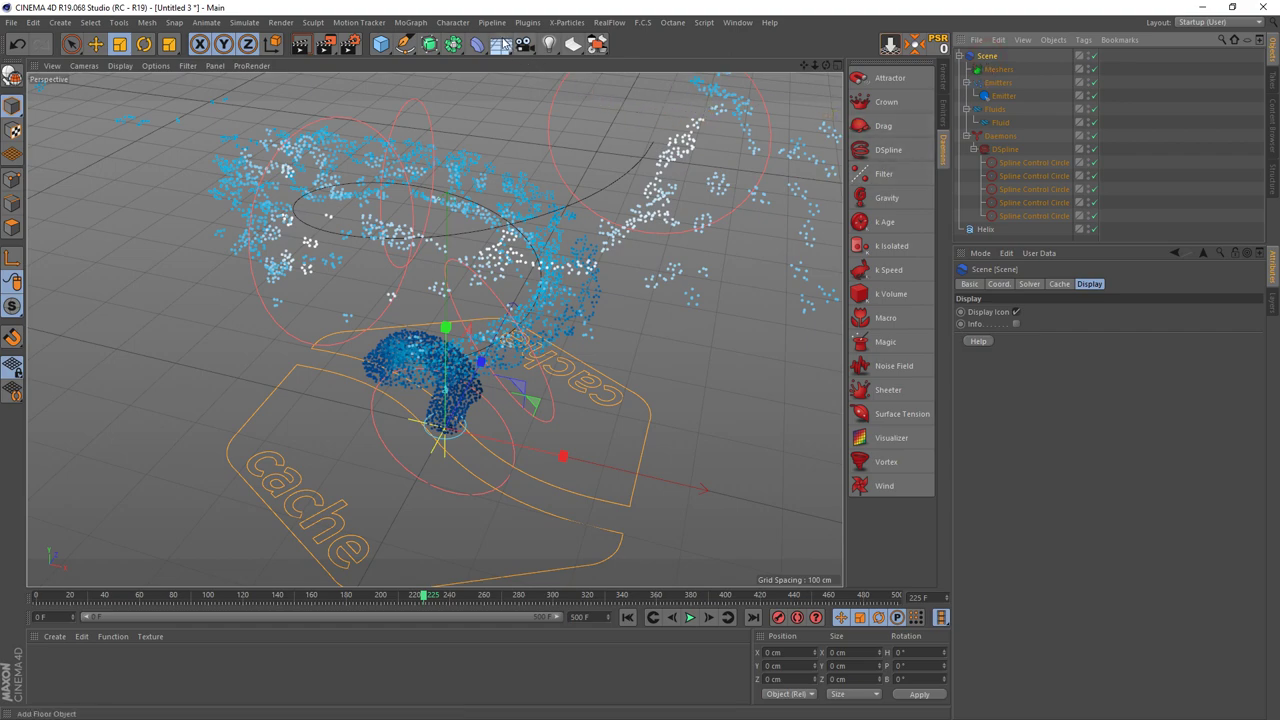
Add a mesher to the RealFlow scene and cache the fluid meshes for all 500 frames.
left_click(609, 22)
left_click(619, 108)
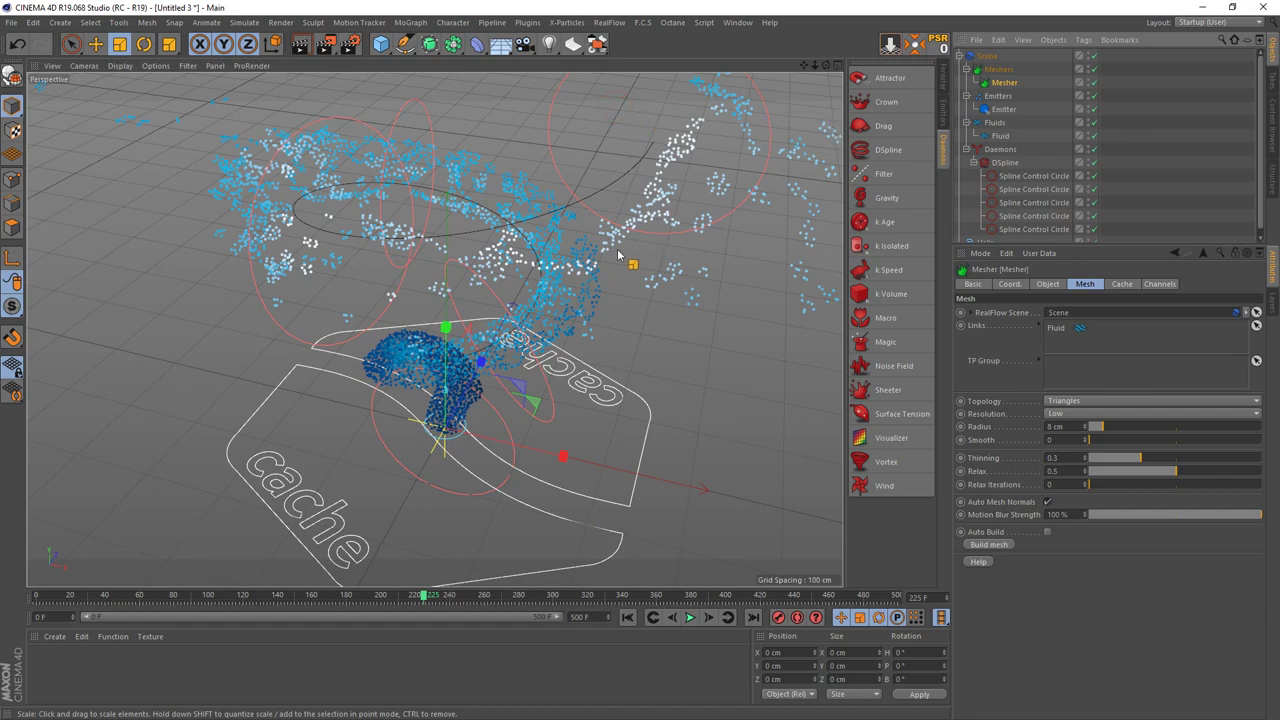
left_click(990, 57)
left_click(1031, 285)
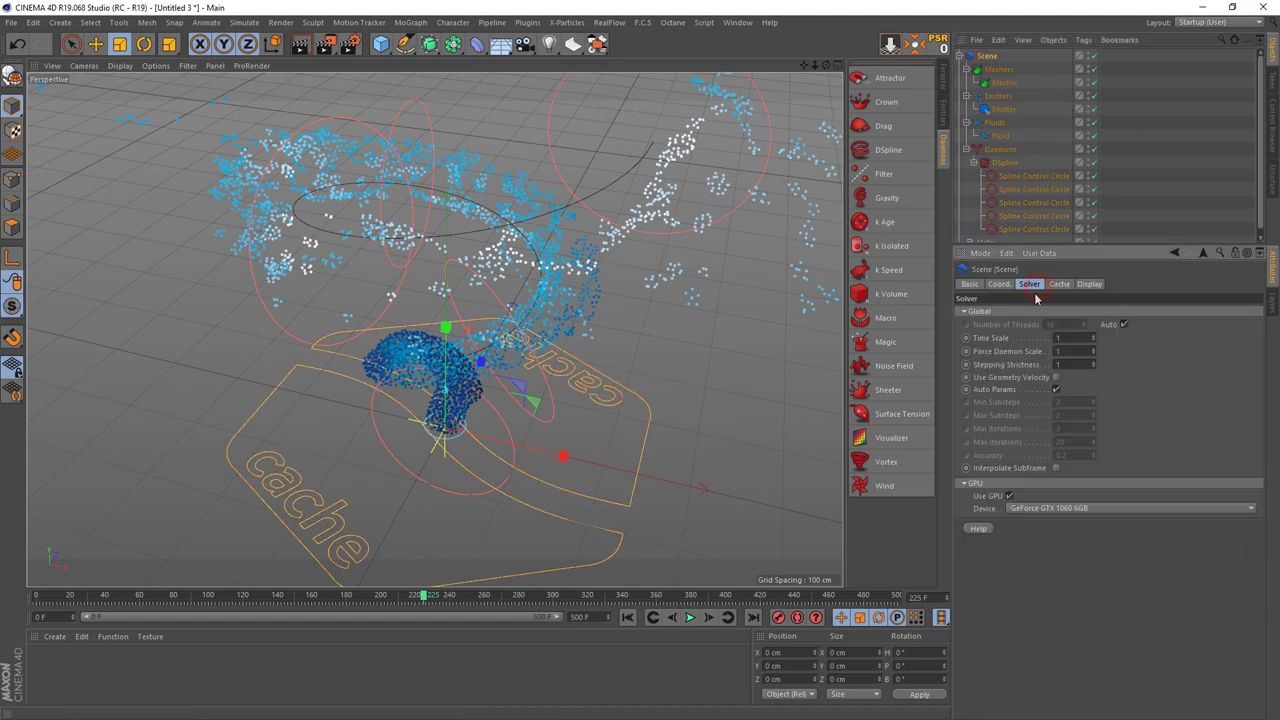
left_click(1058, 285)
left_click(1090, 386)
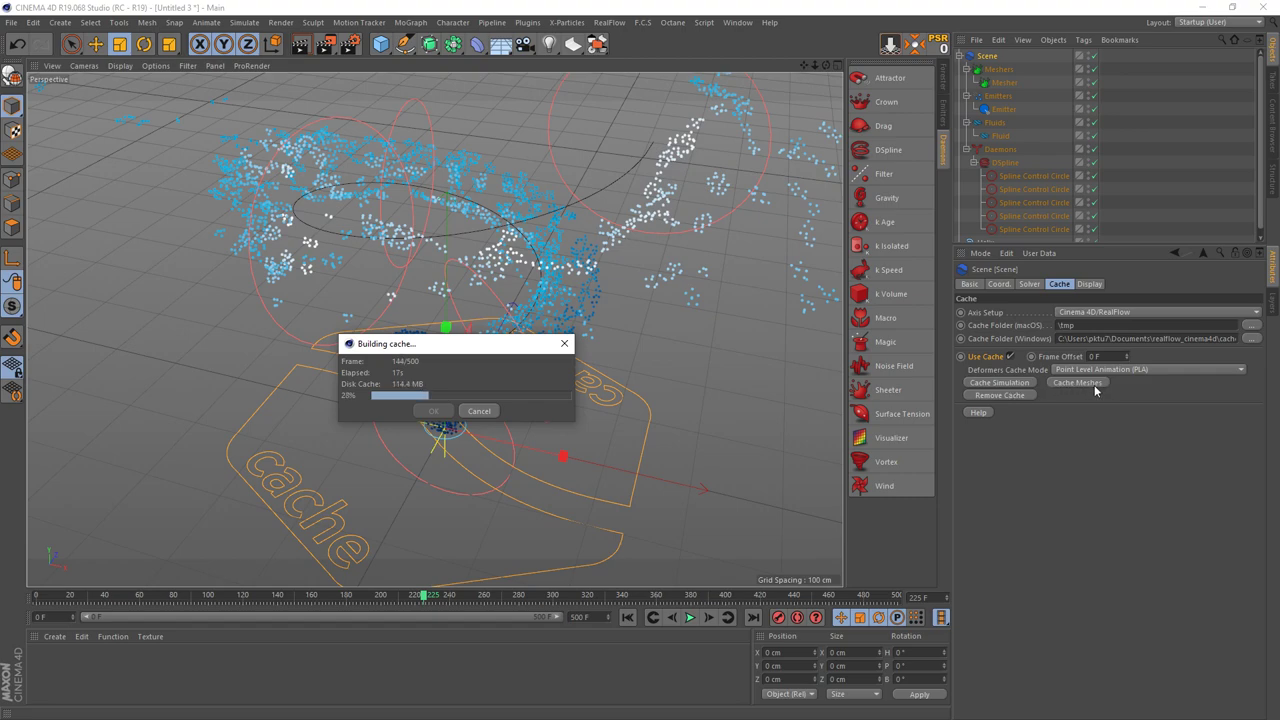
left_click_drag(453, 347, 538, 342)
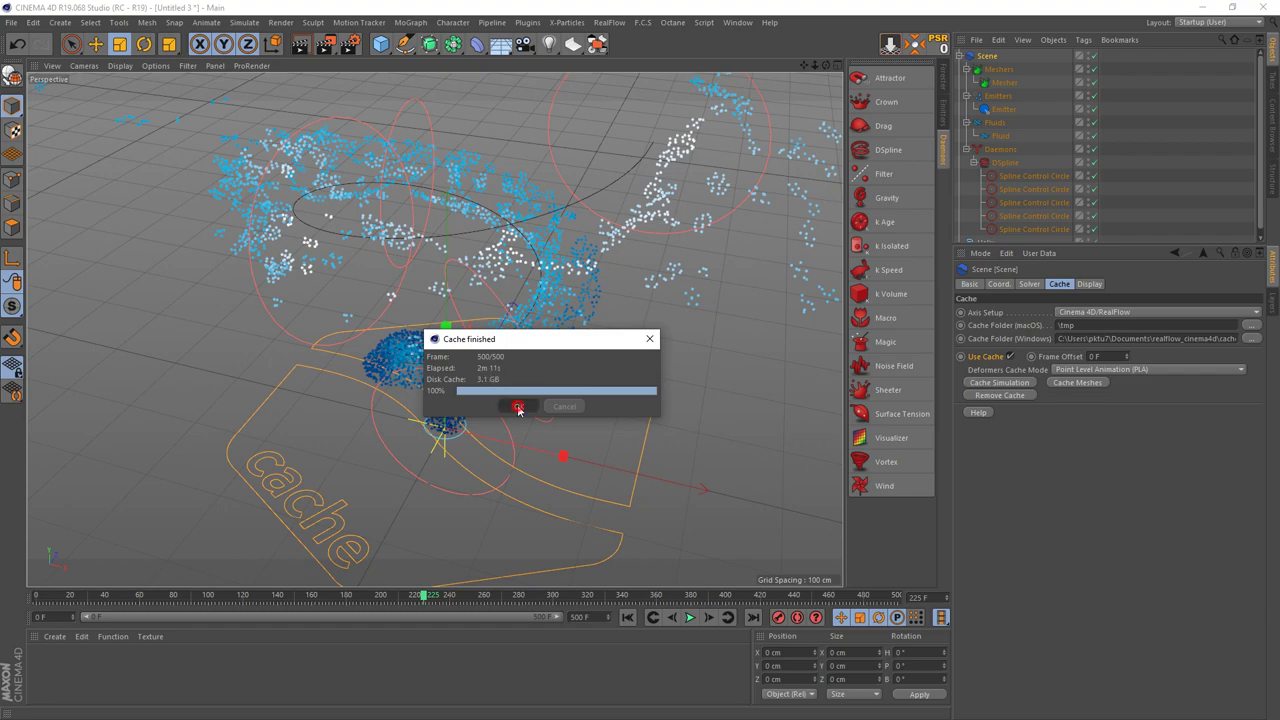
left_click(519, 406)
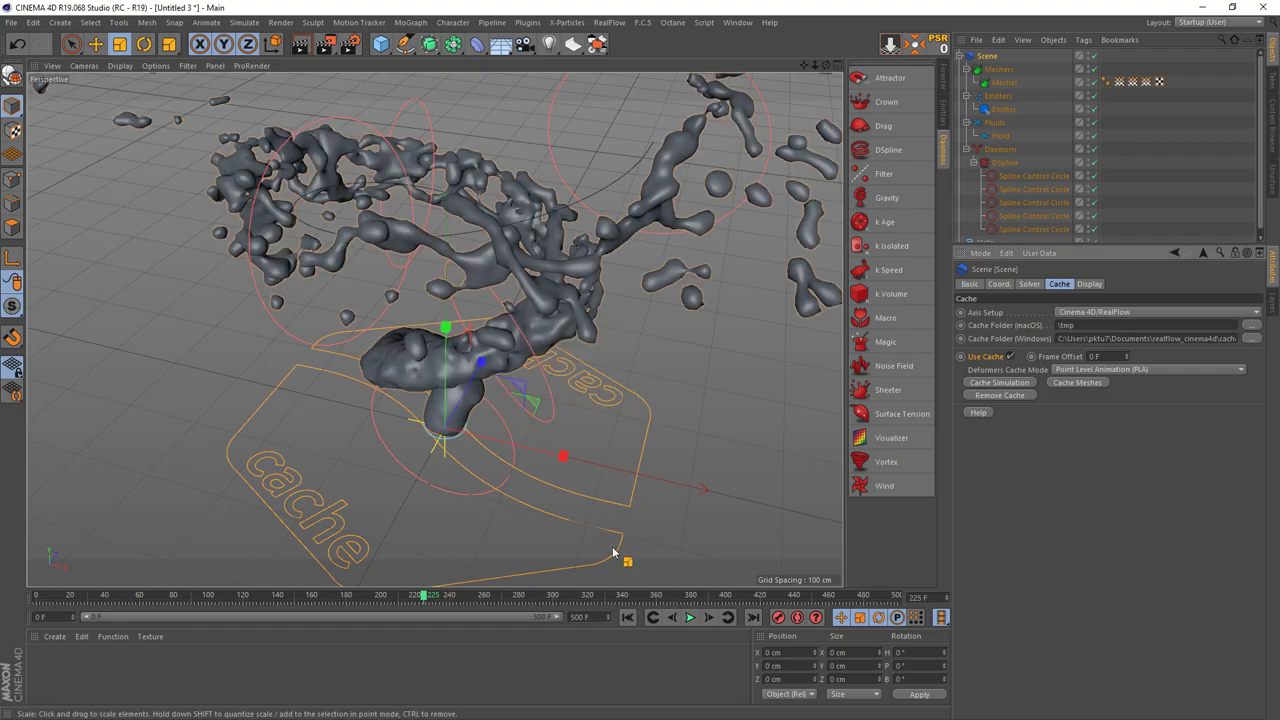
left_click(627, 617)
left_click(690, 617)
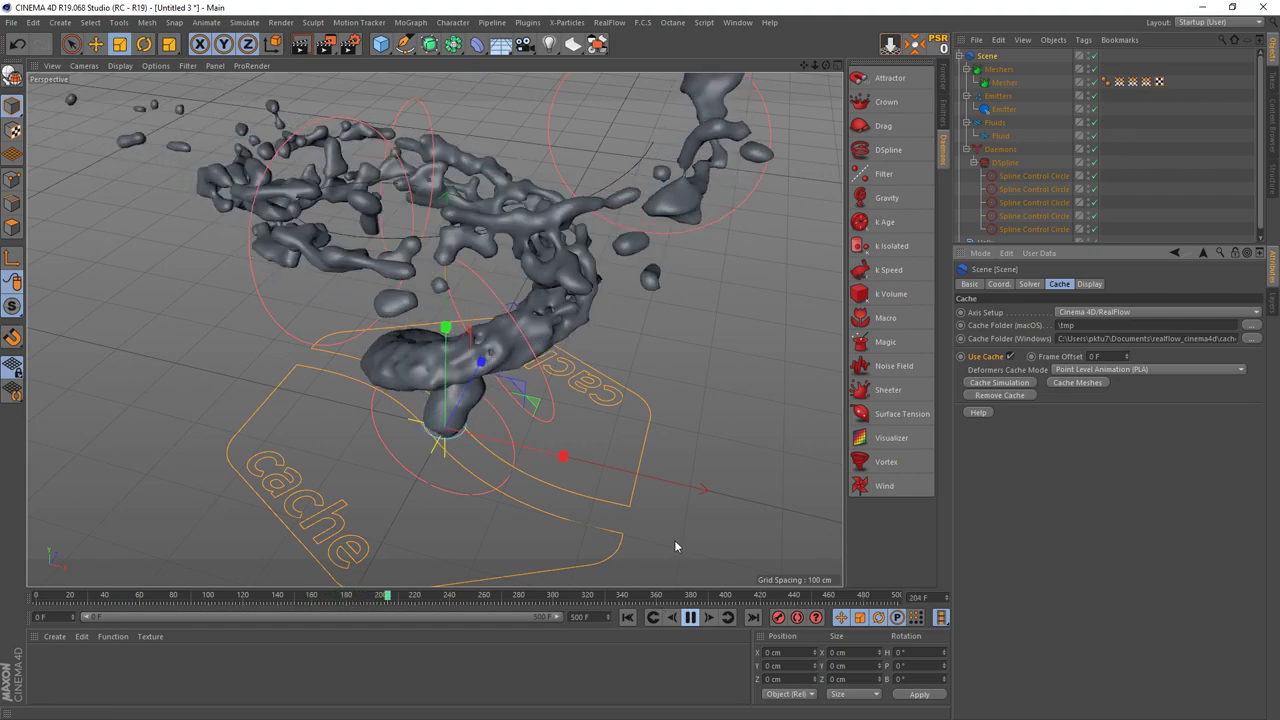
scroll(605, 457, "down", 3)
scroll(585, 418, "down", 2)
left_click_drag(578, 416, 492, 449, "alt")
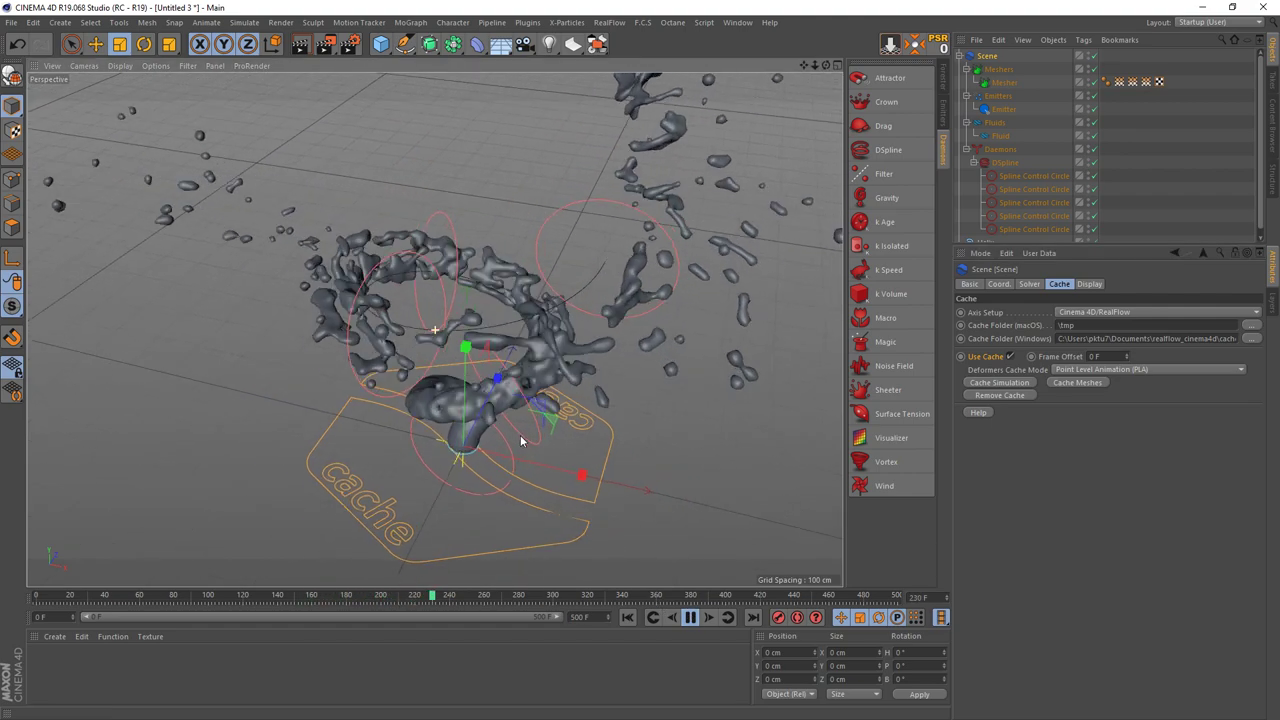
left_click(691, 624)
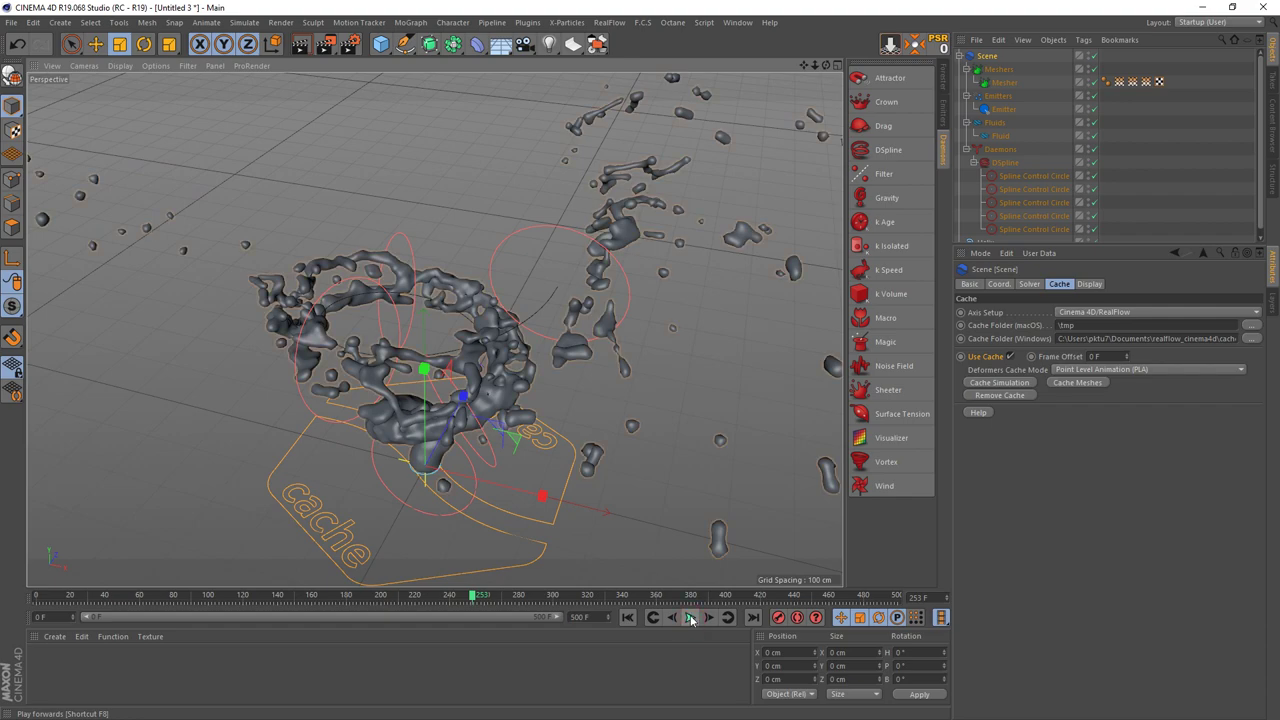
Create a new material with Transparency on, Color off and the Water refraction preset.
double_click(42, 660)
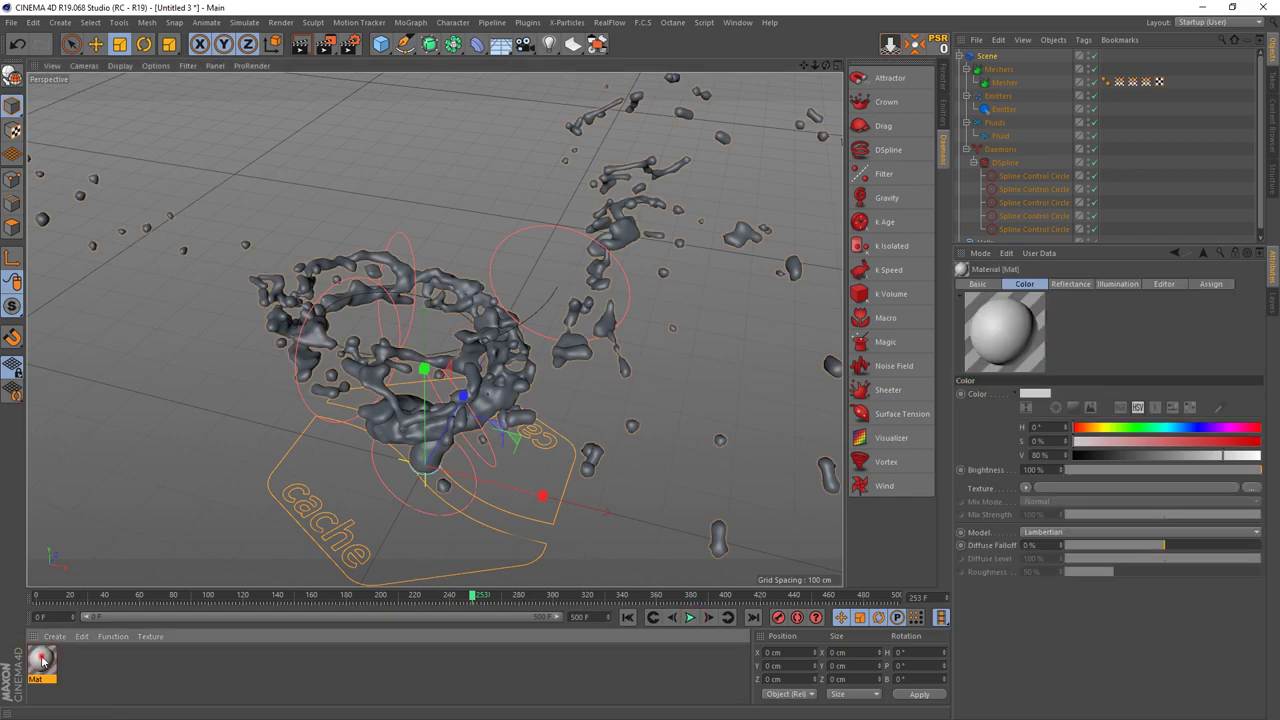
double_click(42, 660)
left_click(266, 266)
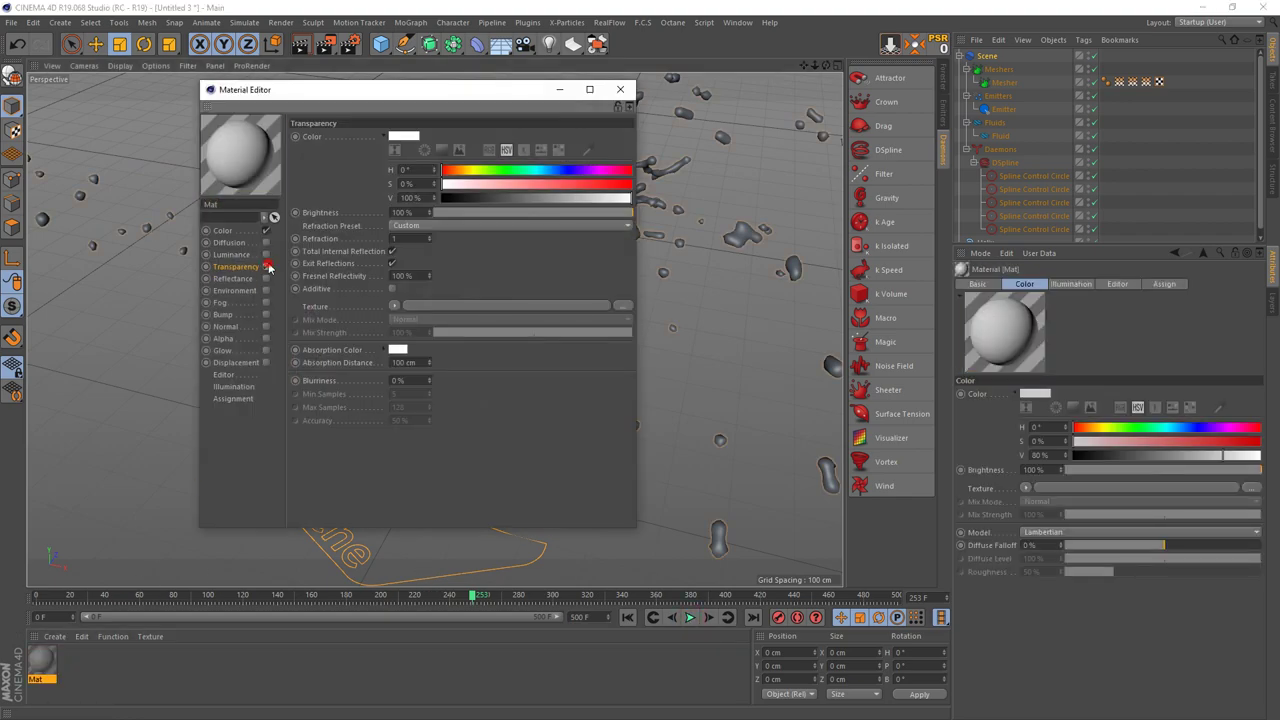
left_click(266, 230)
left_click(423, 227)
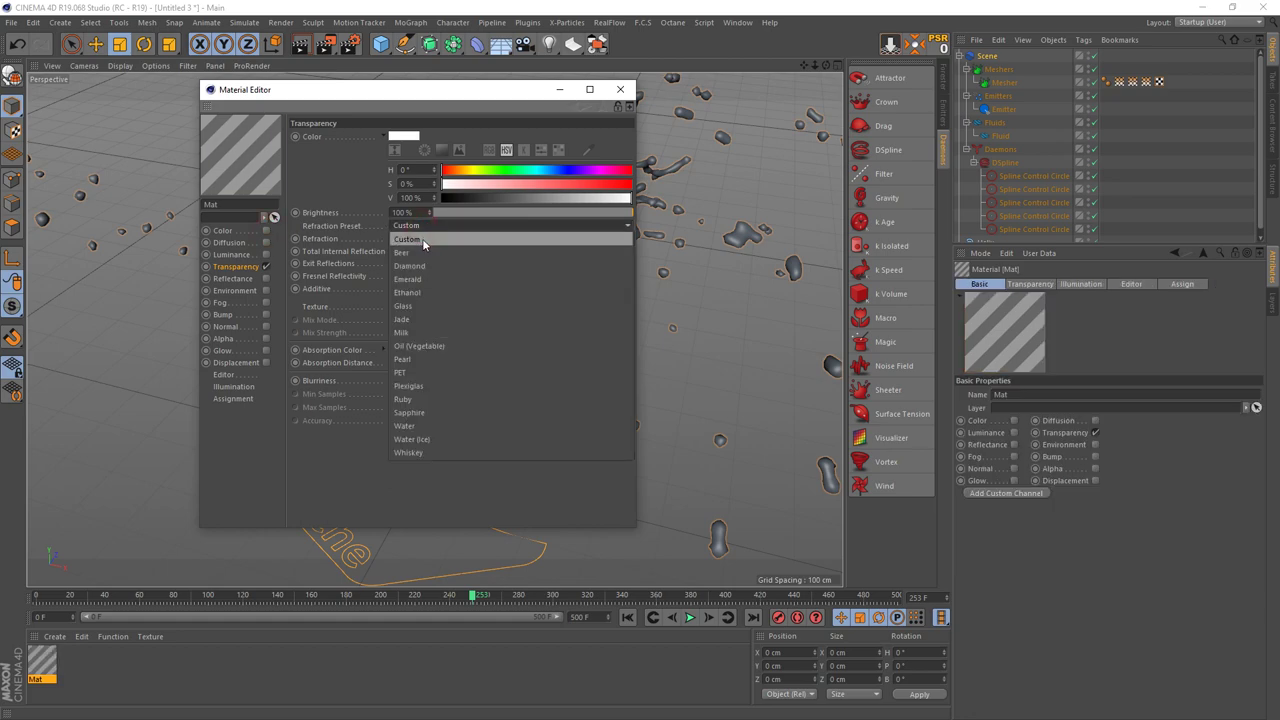
left_click(425, 426)
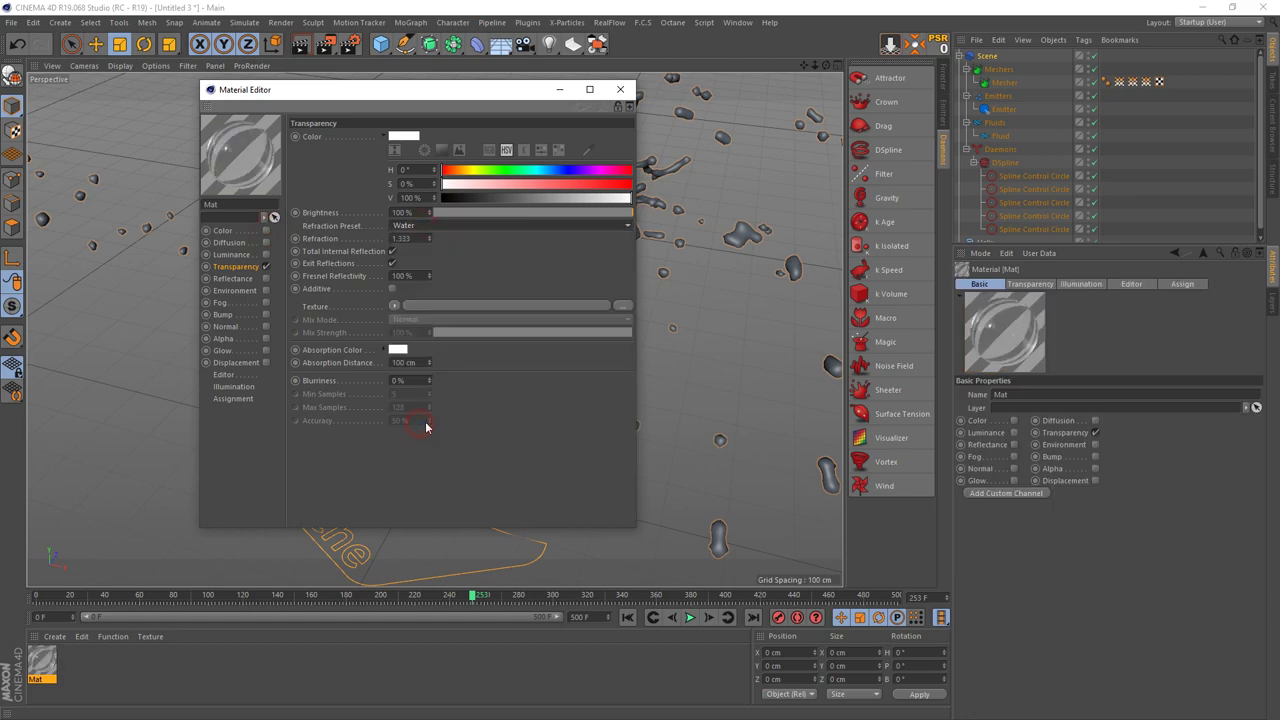
Set the material's absorption colour to fully saturated cyan.
left_click(398, 349)
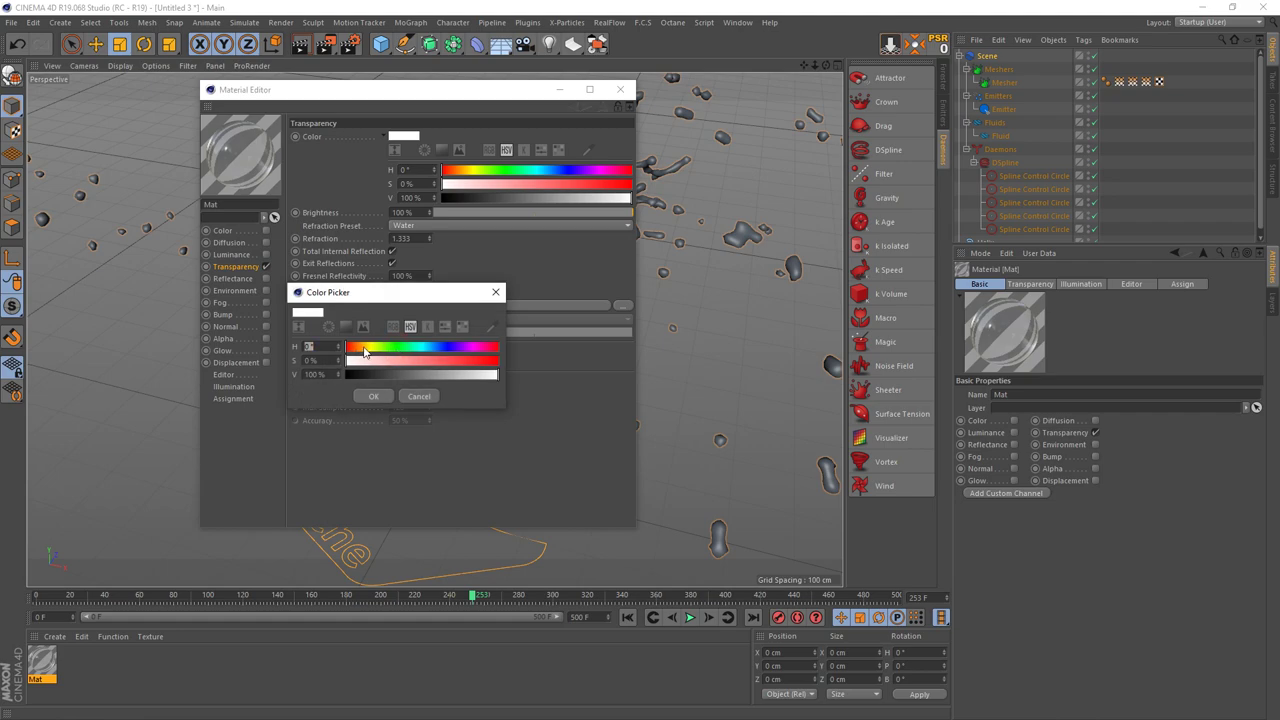
left_click(428, 349)
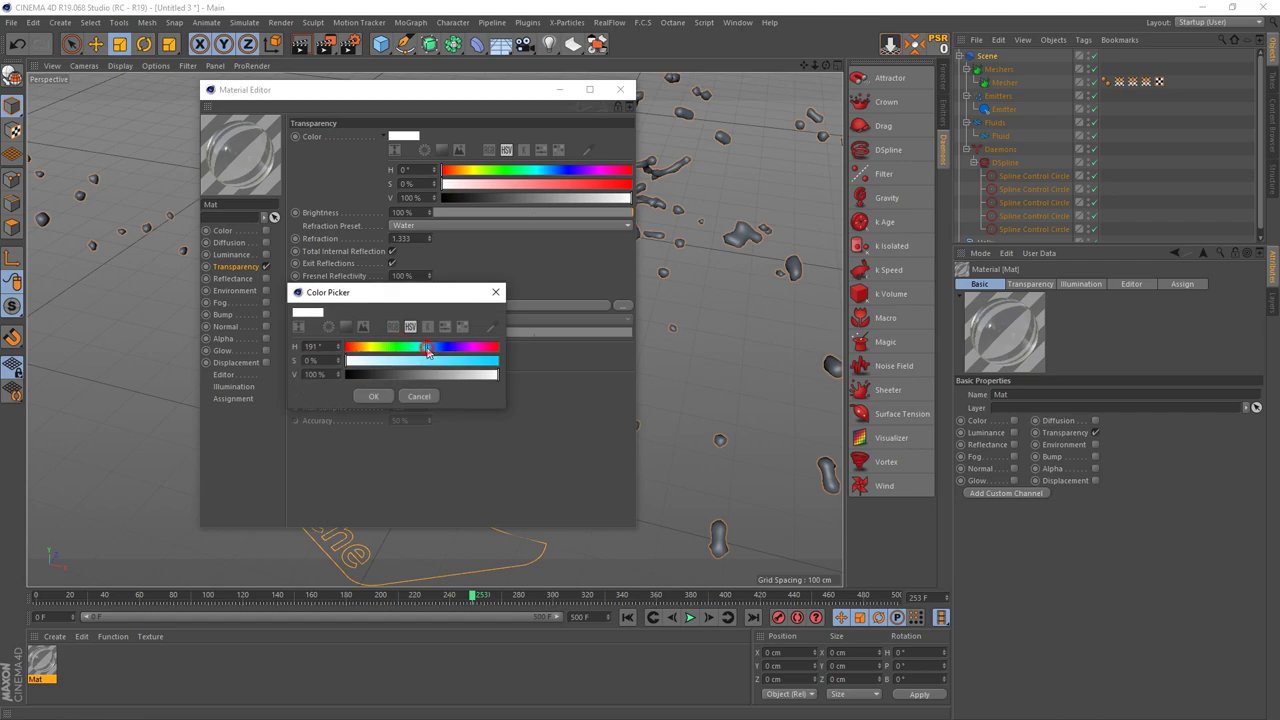
left_click_drag(436, 361, 500, 361)
left_click(371, 396)
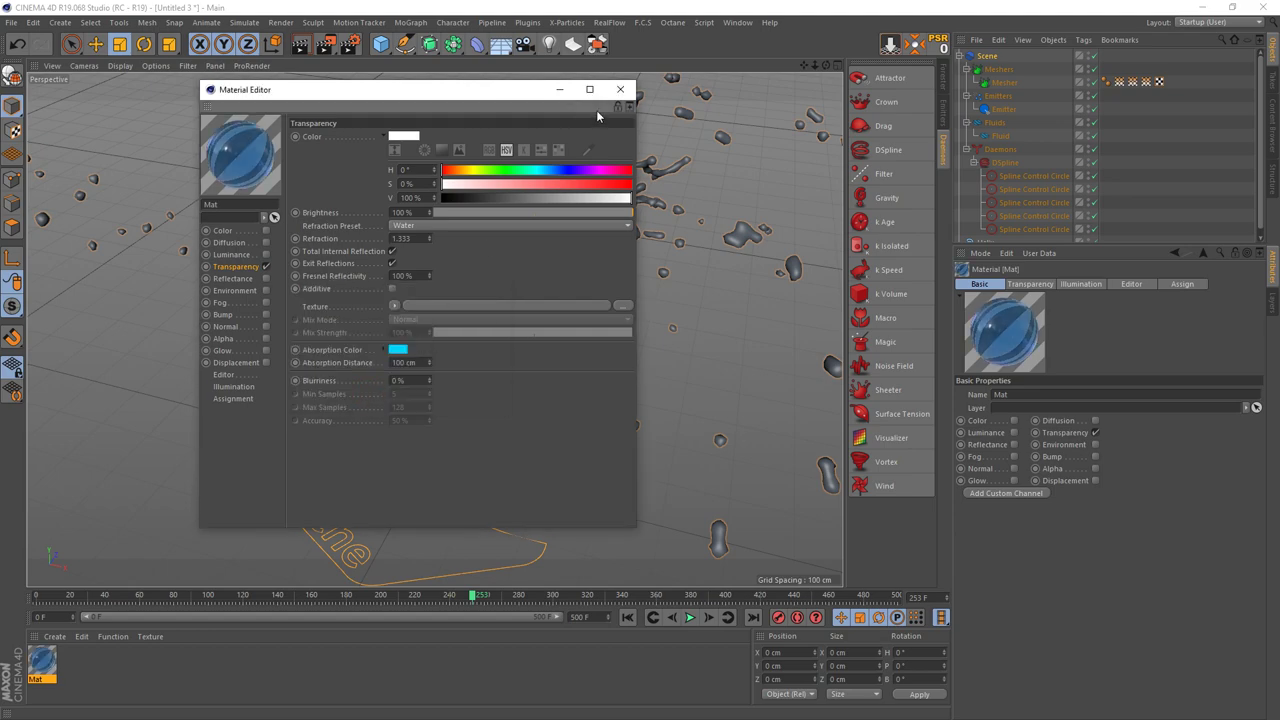
left_click(620, 89)
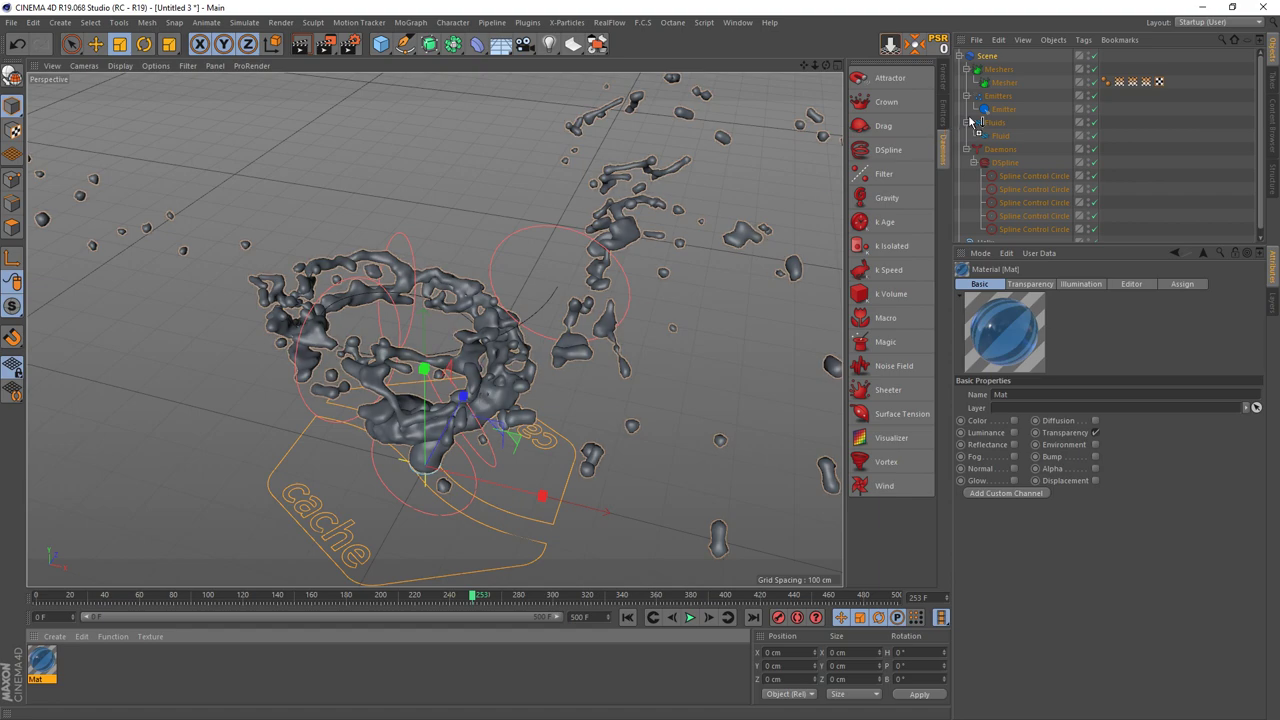
Apply Mat to the Mesher object and preview the simulation.
left_click_drag(42, 660, 1003, 82)
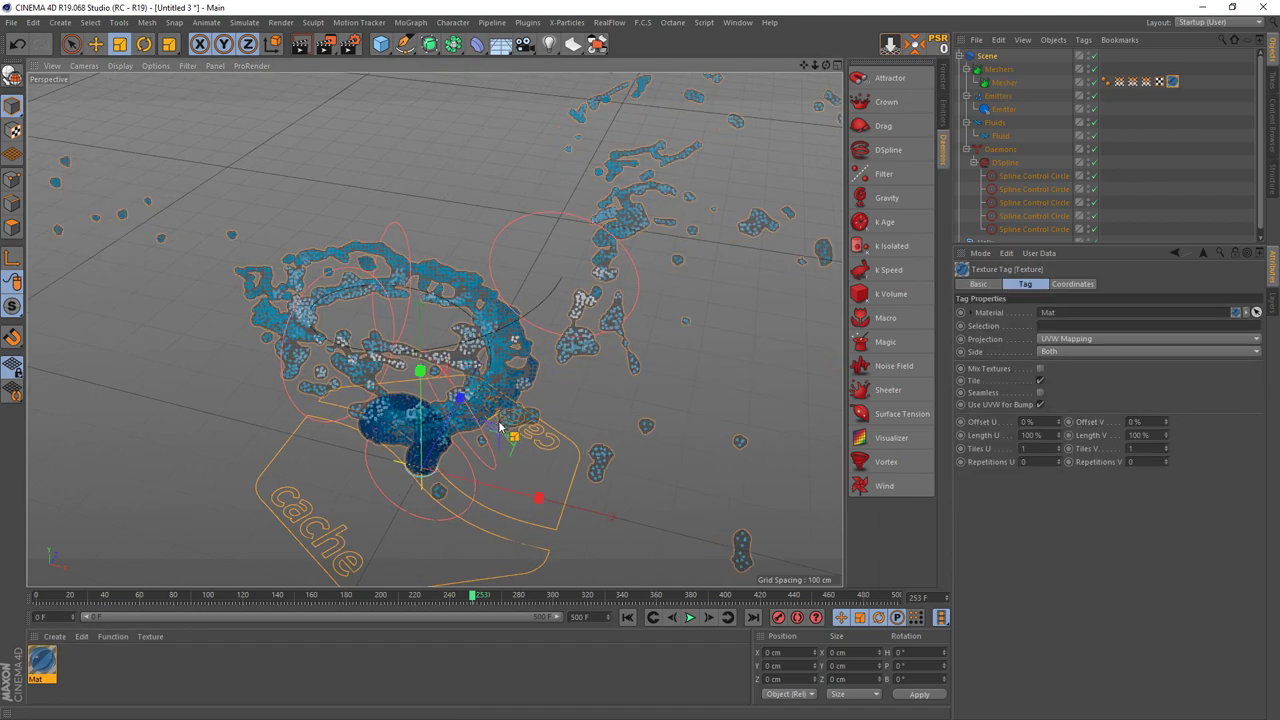
left_click(690, 617)
left_click(690, 617)
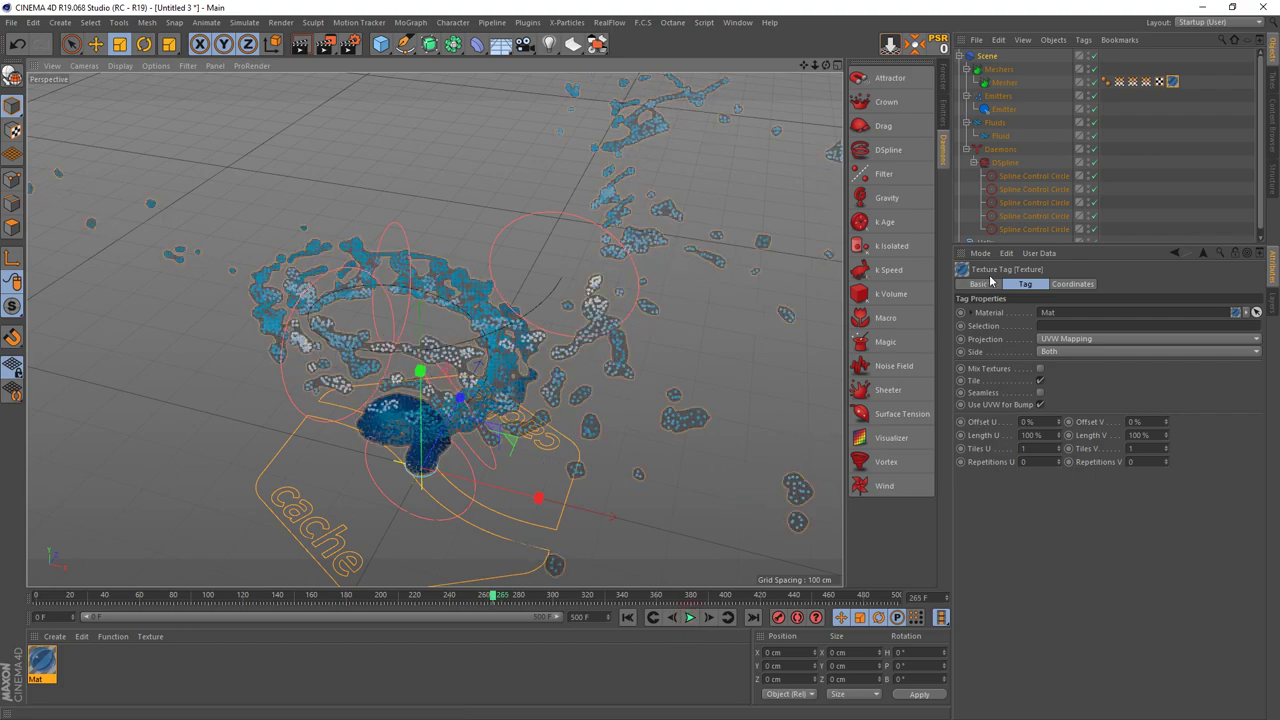
Disable the Fluid particle object and replay the simulation, stopping at frame 233.
left_click(1093, 135)
left_click(652, 617)
left_click(690, 617)
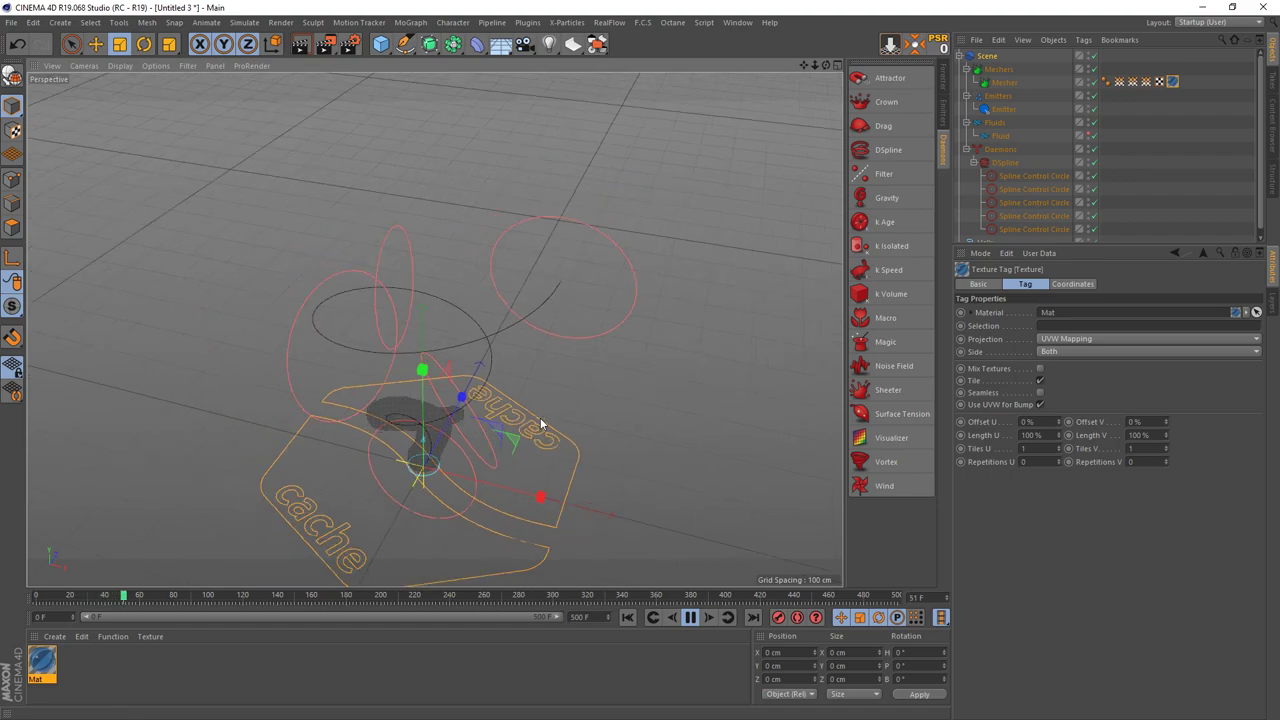
scroll(540, 417, "down", 3)
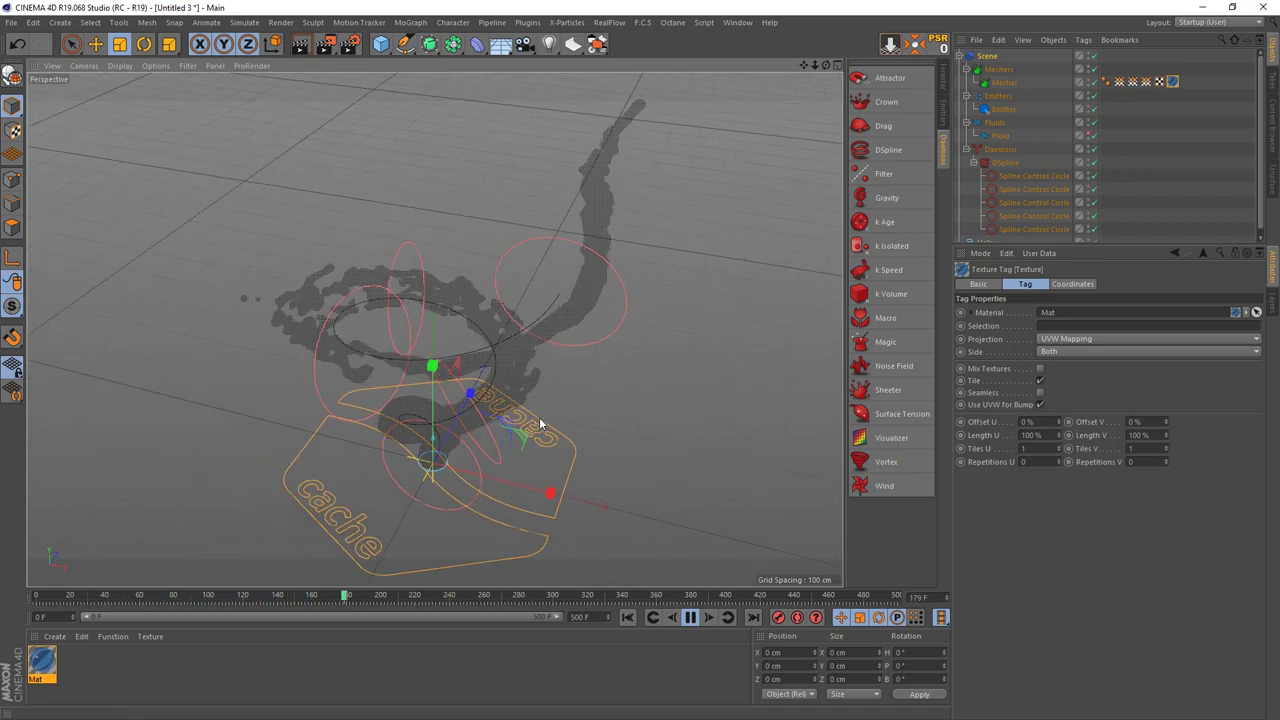
left_click(691, 618)
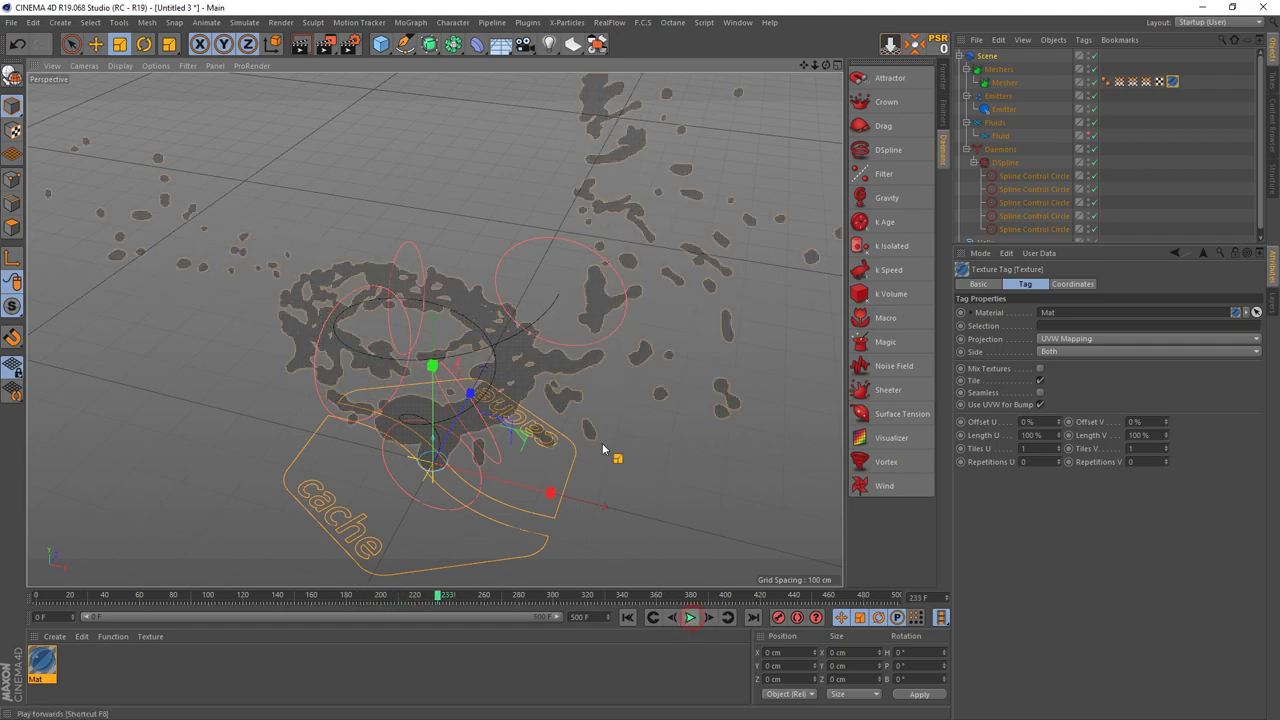
left_click(327, 46)
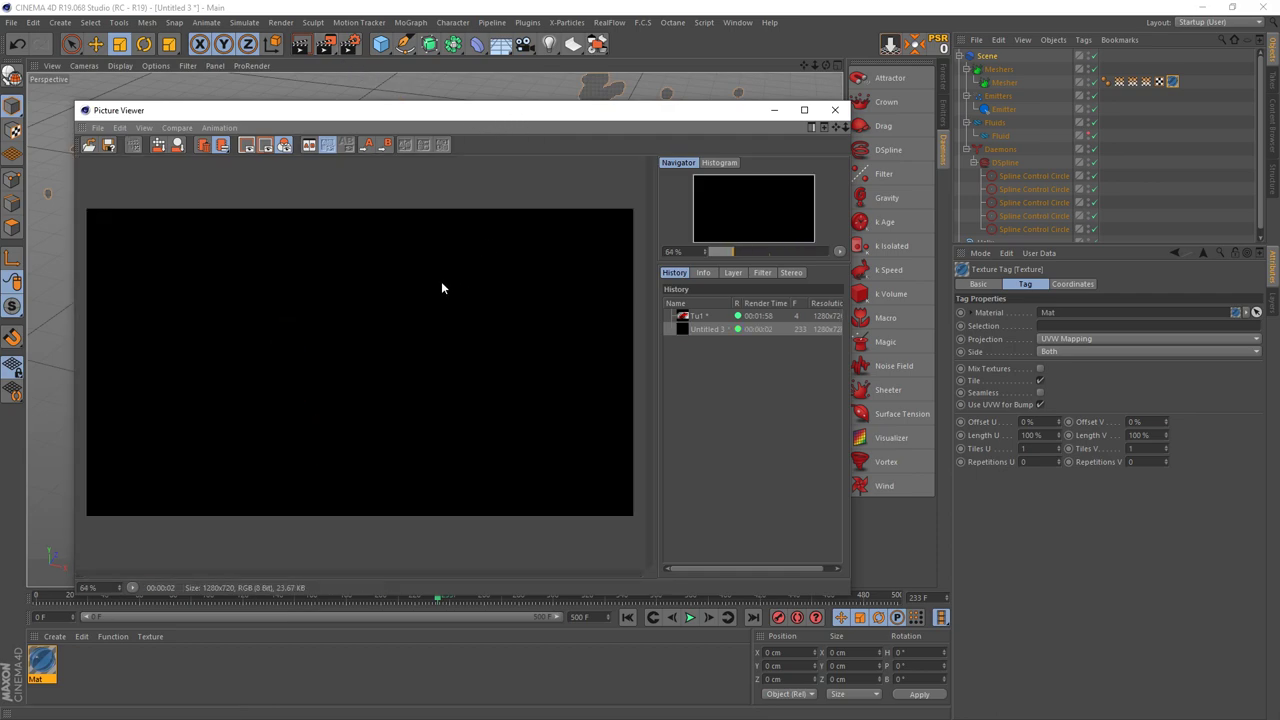
left_click_drag(500, 115, 553, 113)
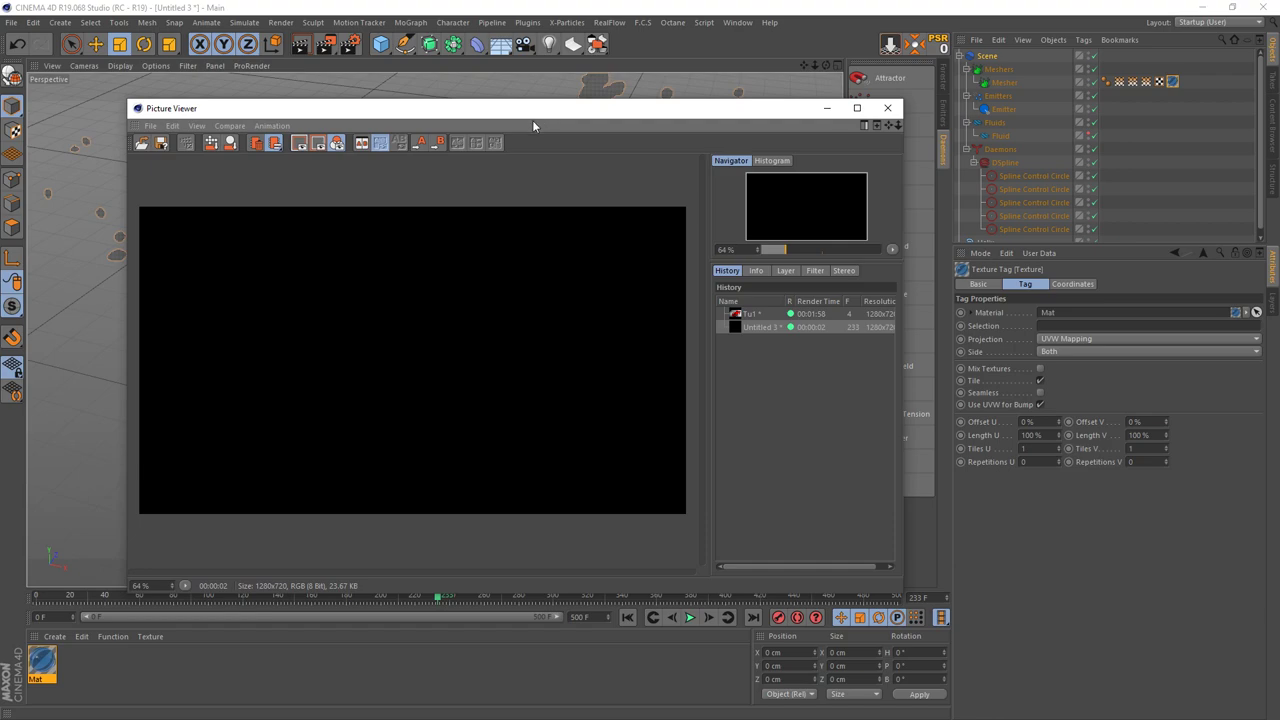
left_click_drag(474, 123, 484, 118)
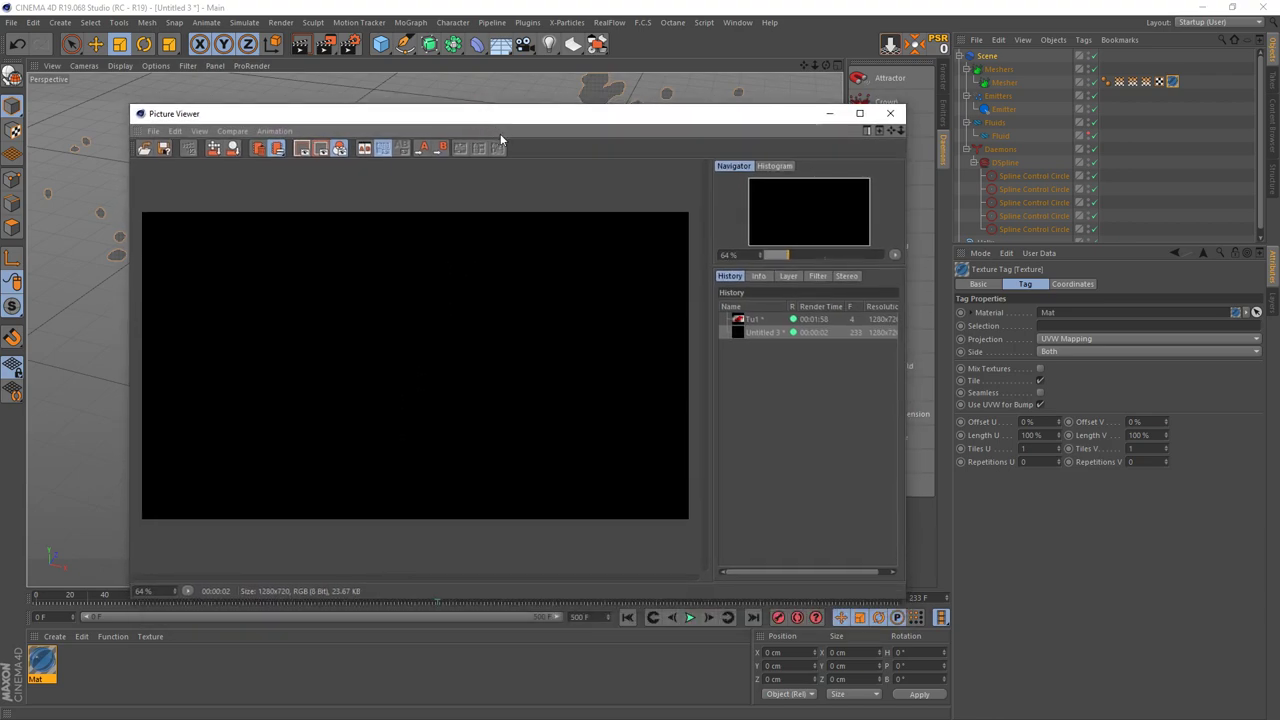
left_click(890, 113)
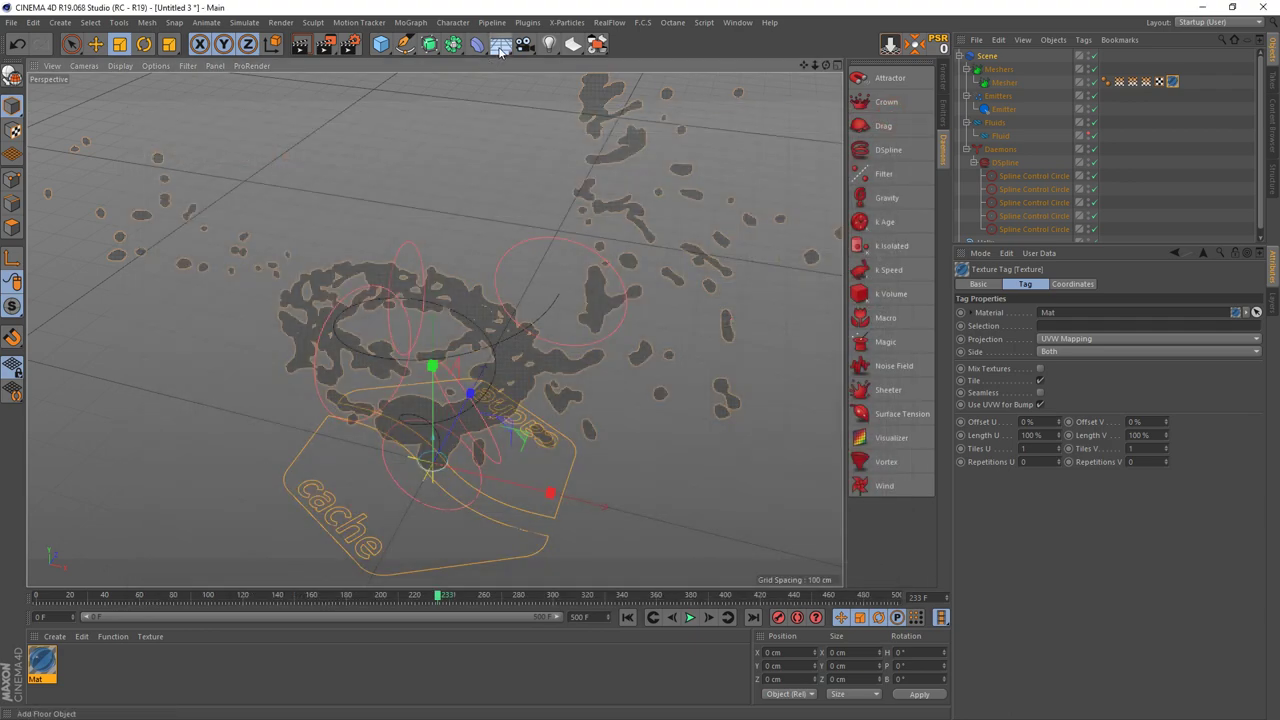
Add a Physical Sky, zoom in on the fluid, render the sky-lit view and close the picture.
left_click_drag(500, 50, 650, 62)
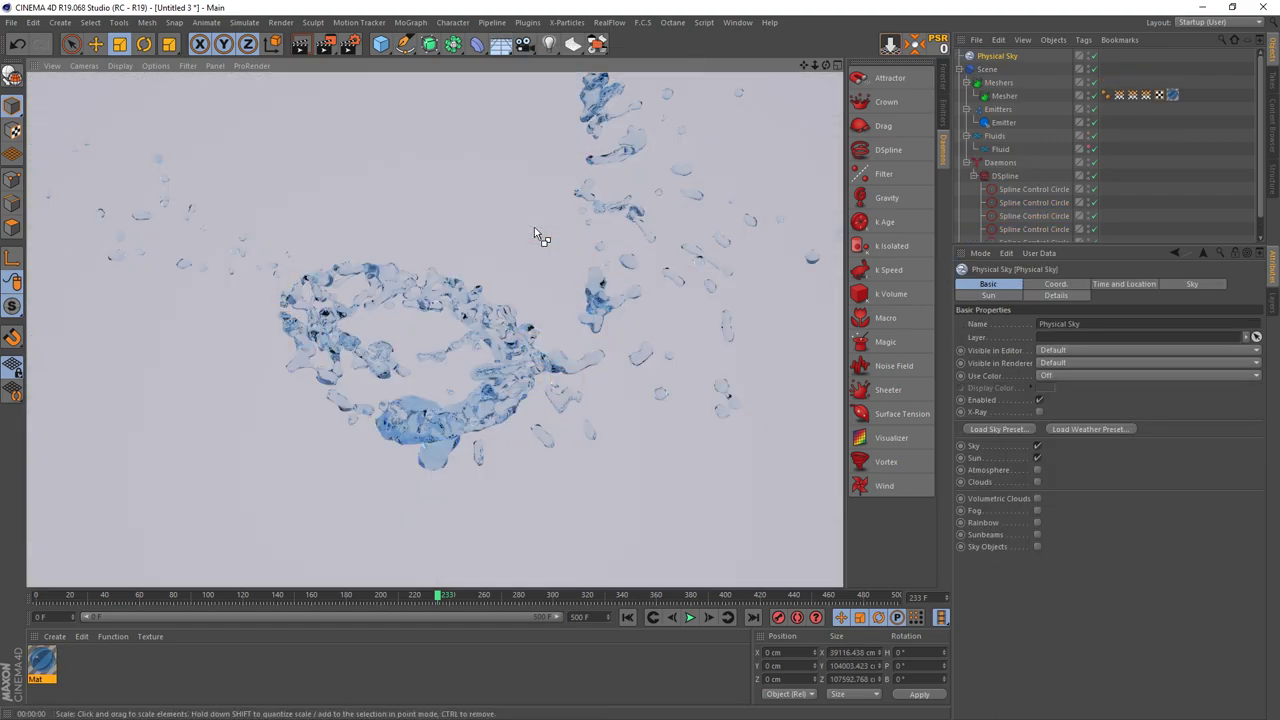
left_click(398, 280)
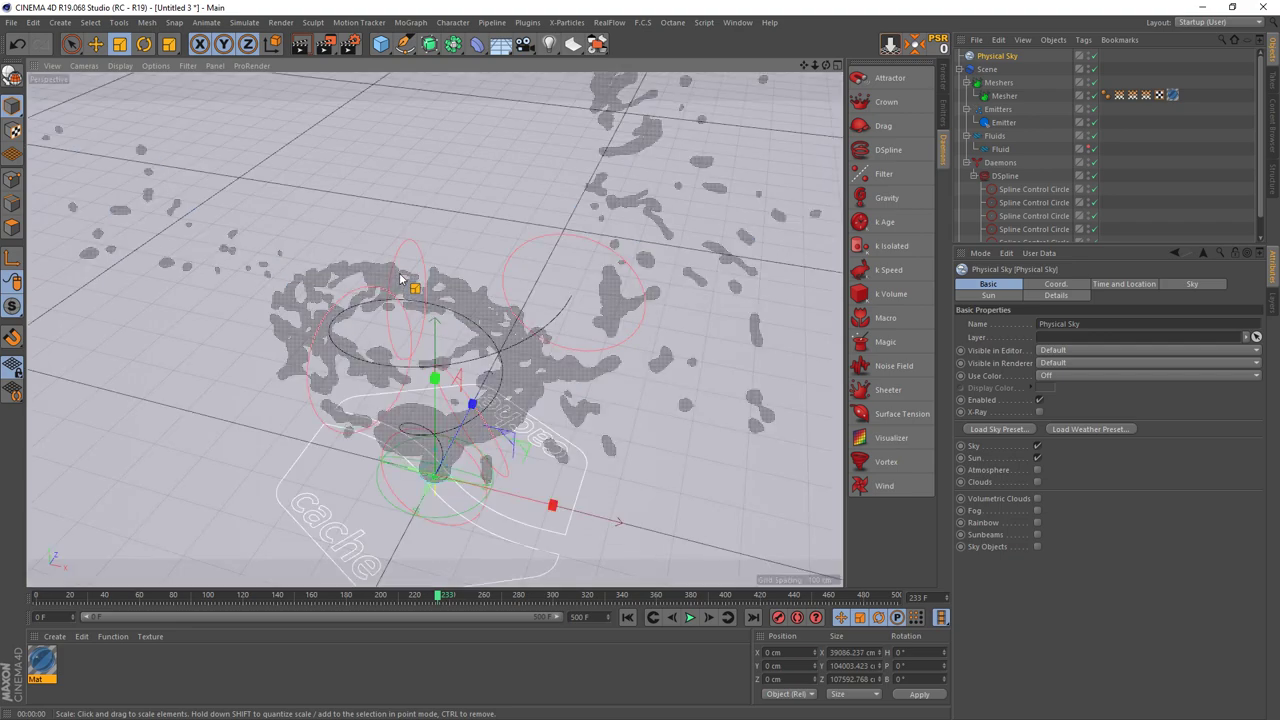
right_click_drag(414, 286, 393, 242, "alt")
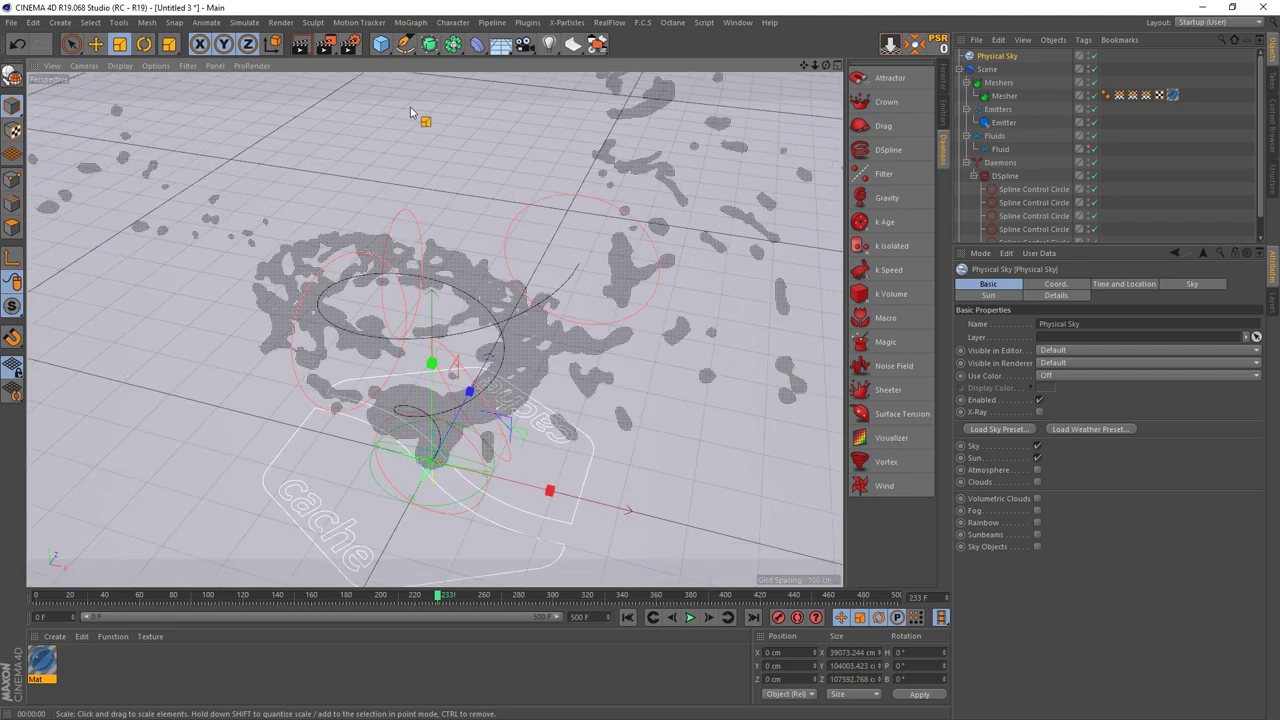
left_click(325, 44)
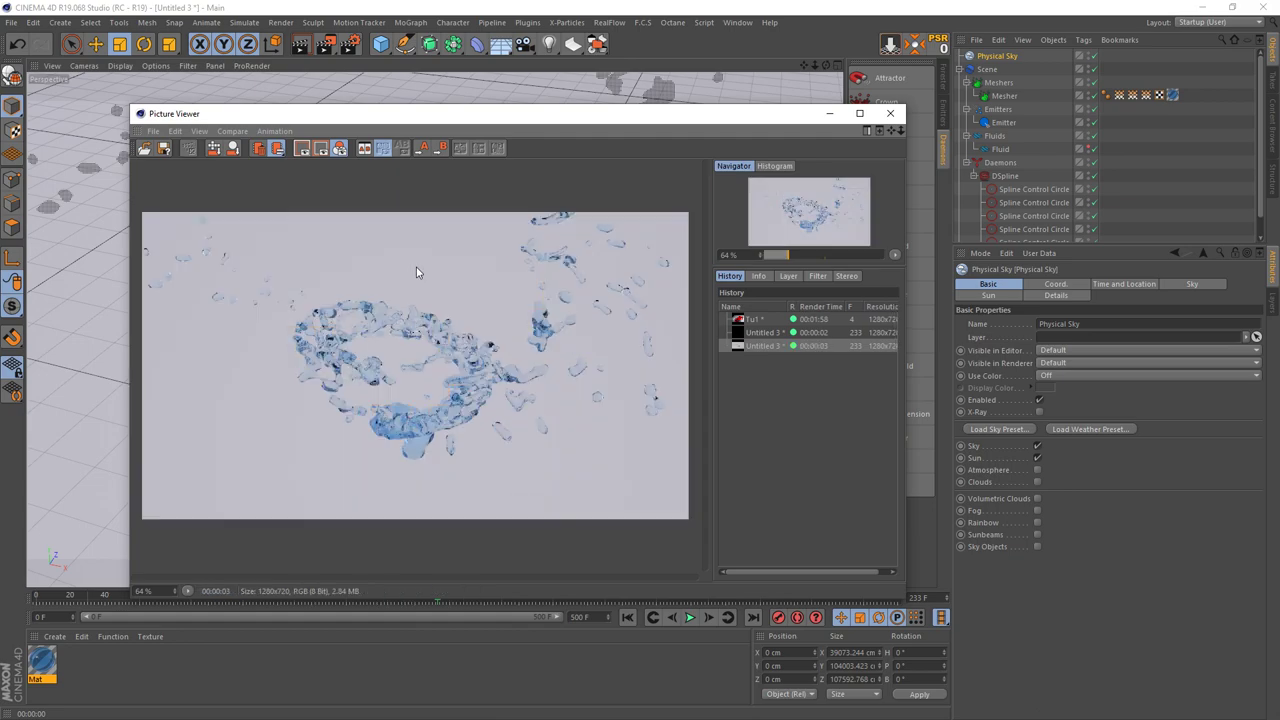
left_click(891, 114)
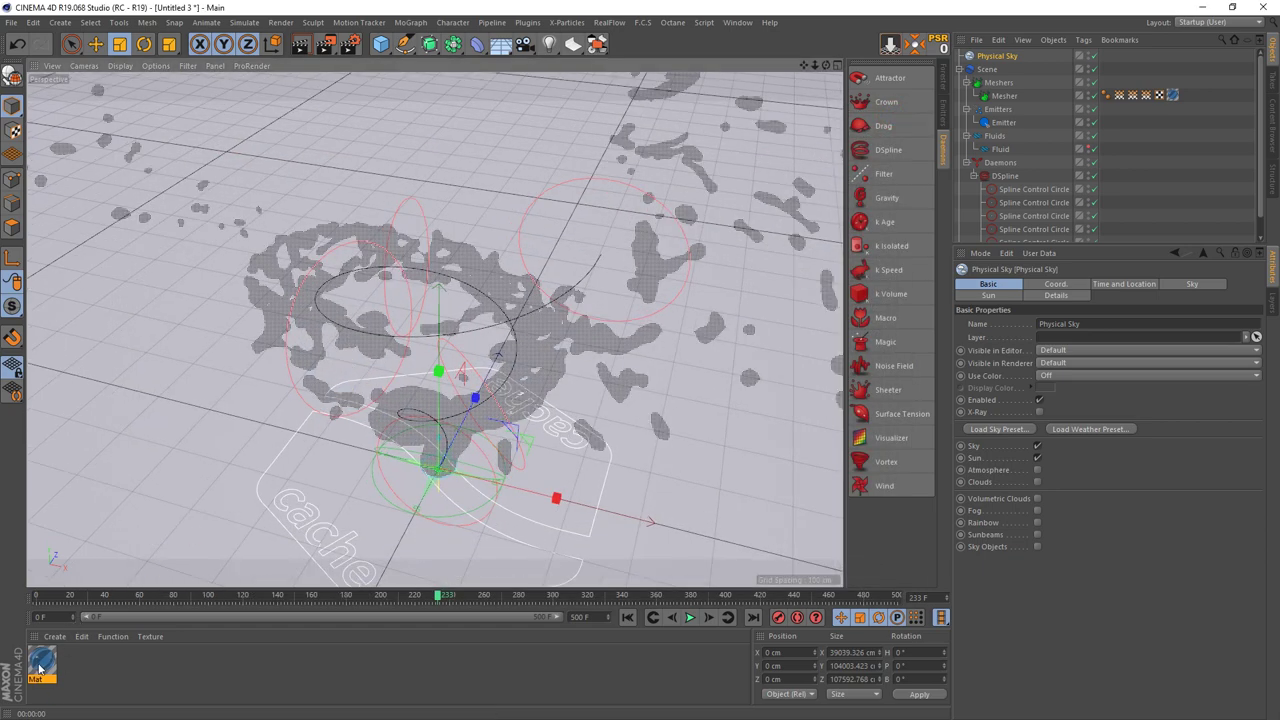
Set Mat's Transparency Absorption Distance to 50 cm.
double_click(41, 663)
left_click(420, 362)
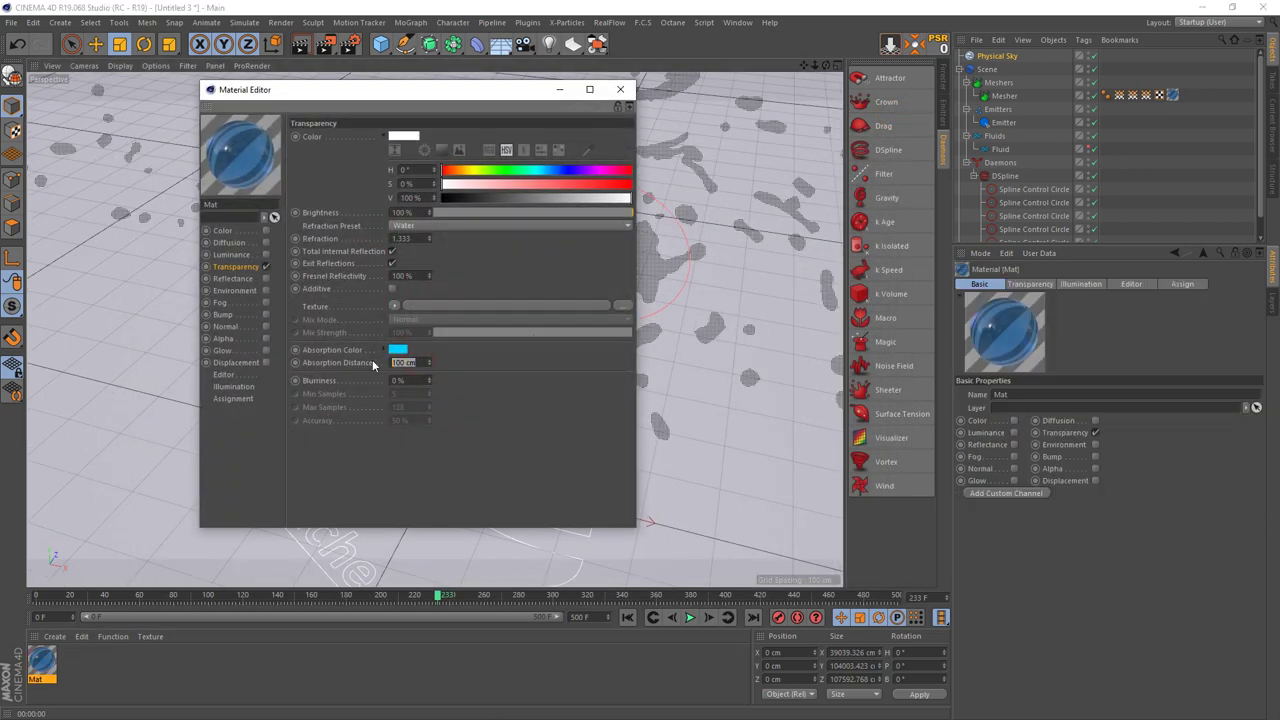
type("10")
key("Return")
left_click(619, 90)
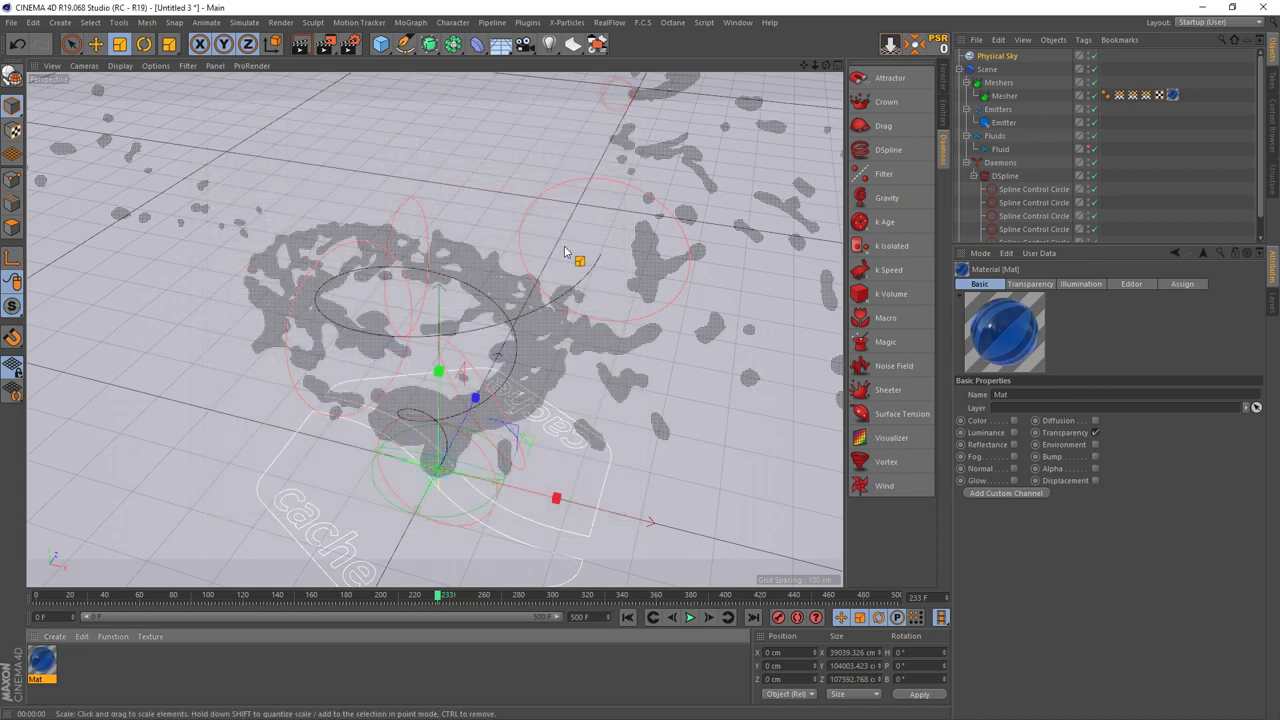
Play the simulation to frame 253 and render a preview of the deeper blue fluid.
left_click(692, 617)
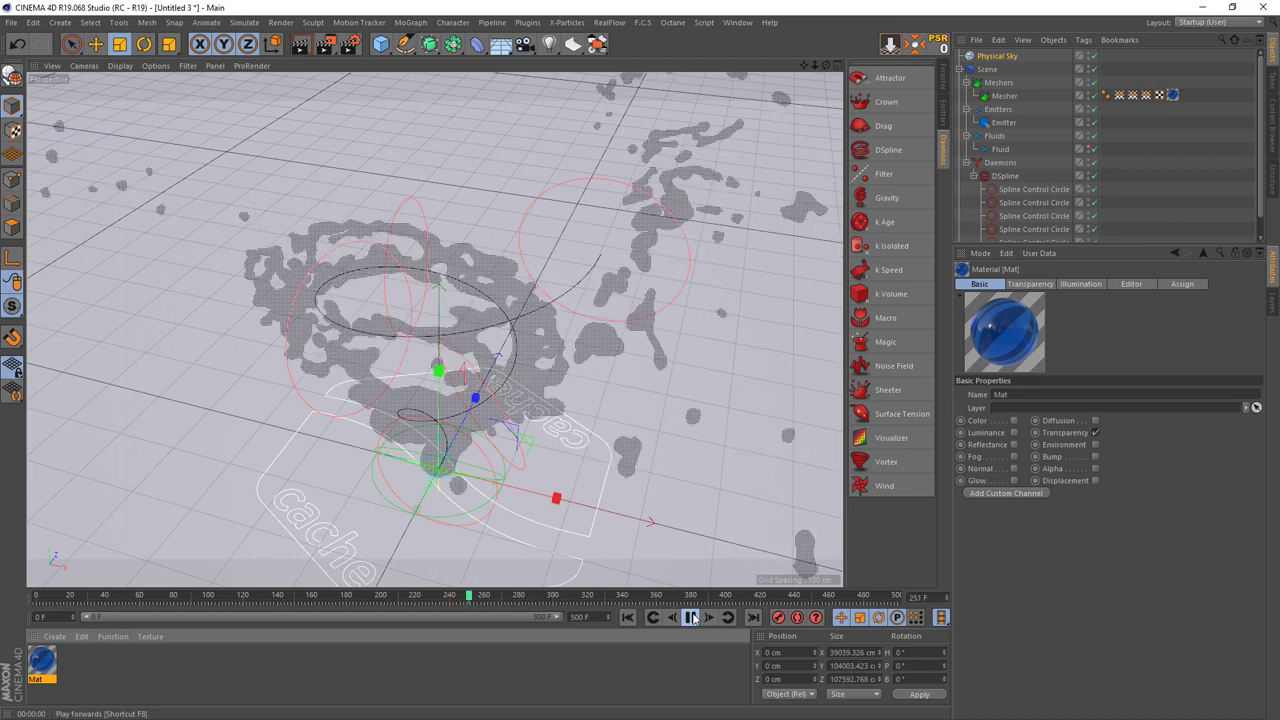
left_click(692, 617)
key("ctrl+r")
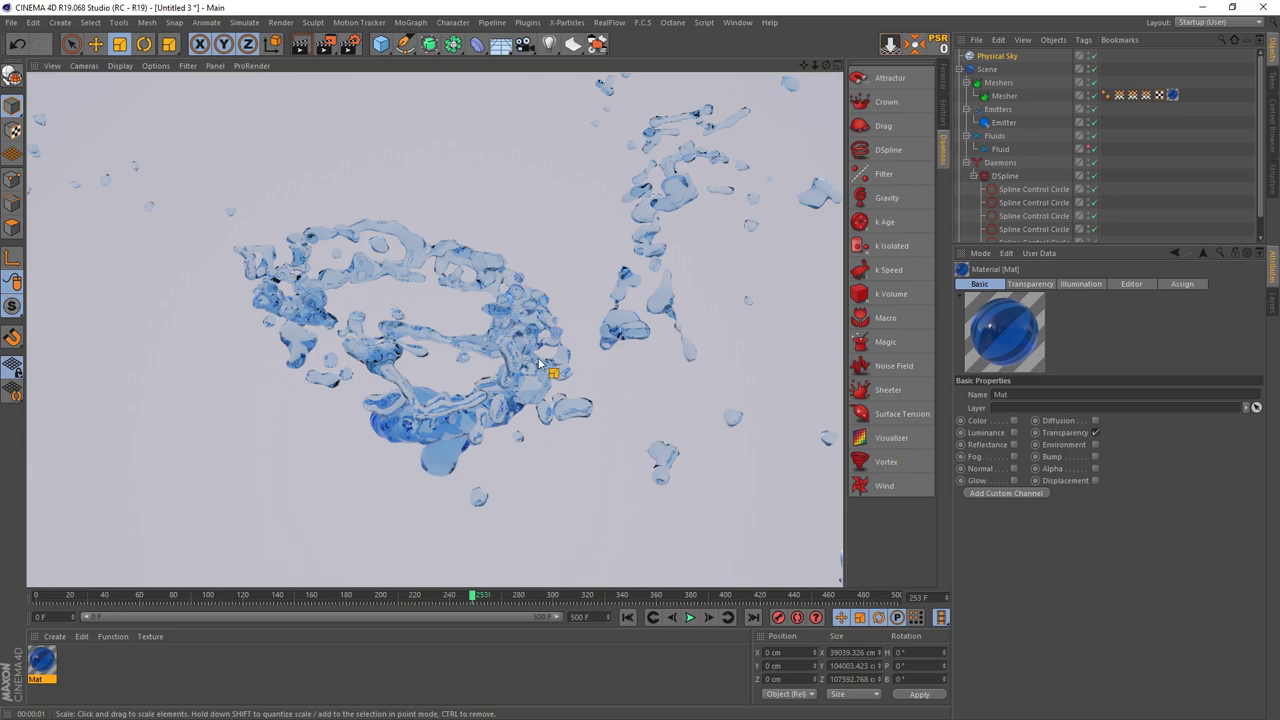
mouse_move(632, 428)
left_mouse_down("alt")
mouse_move(576, 398)
mouse_move(580, 408)
left_mouse_up("alt")
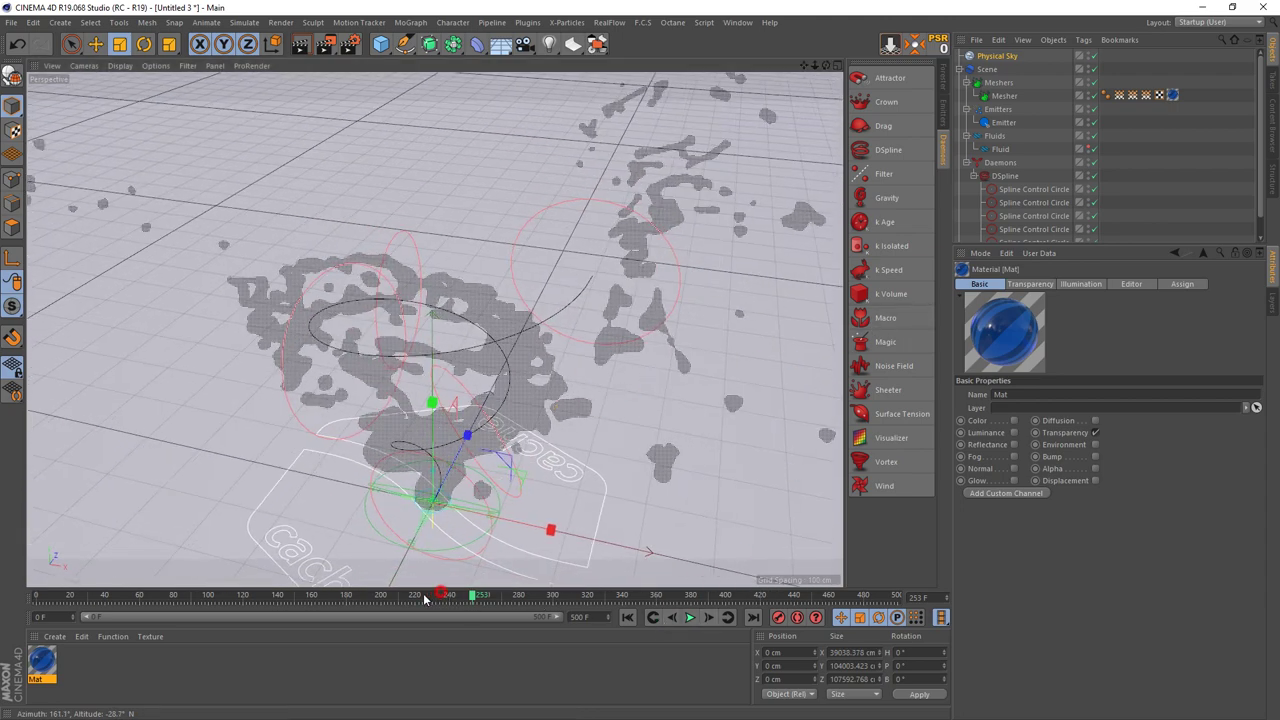
Select the Fluid object, rewind to frame 0, replay the simulation and render the view with Ctrl+R.
left_click_drag(430, 598, 348, 598)
left_click(1000, 148)
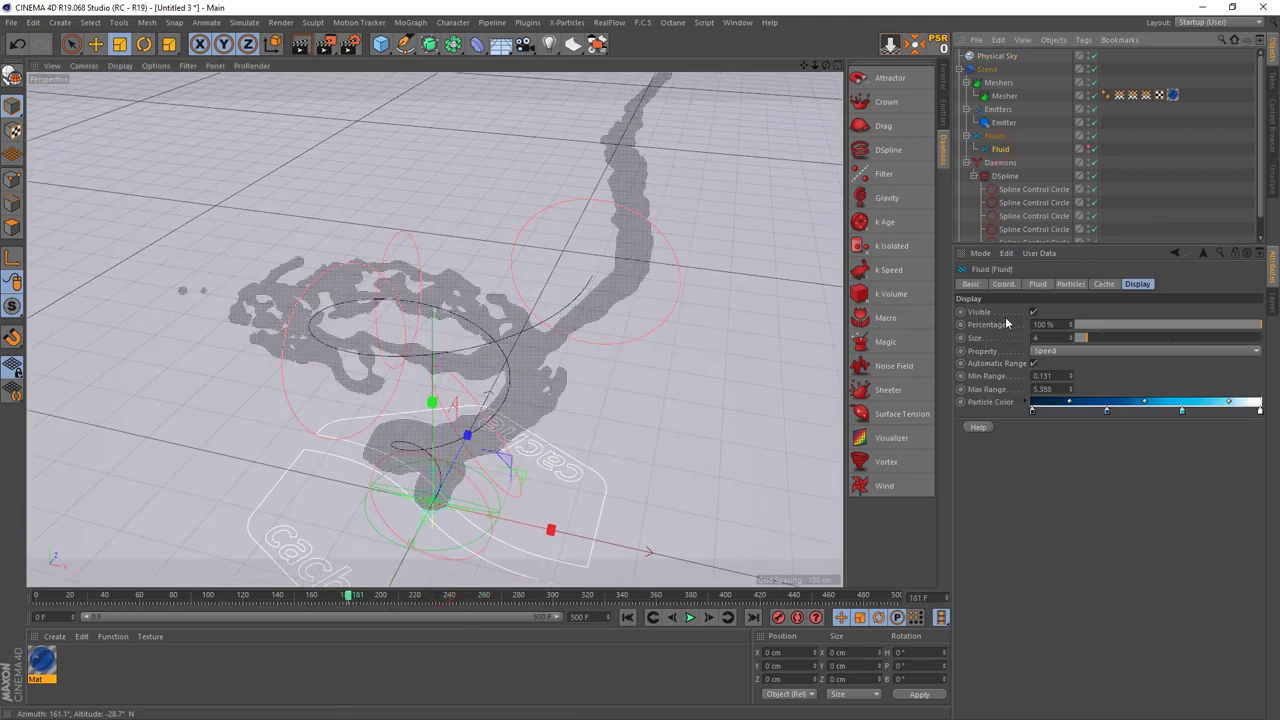
left_click(1038, 284)
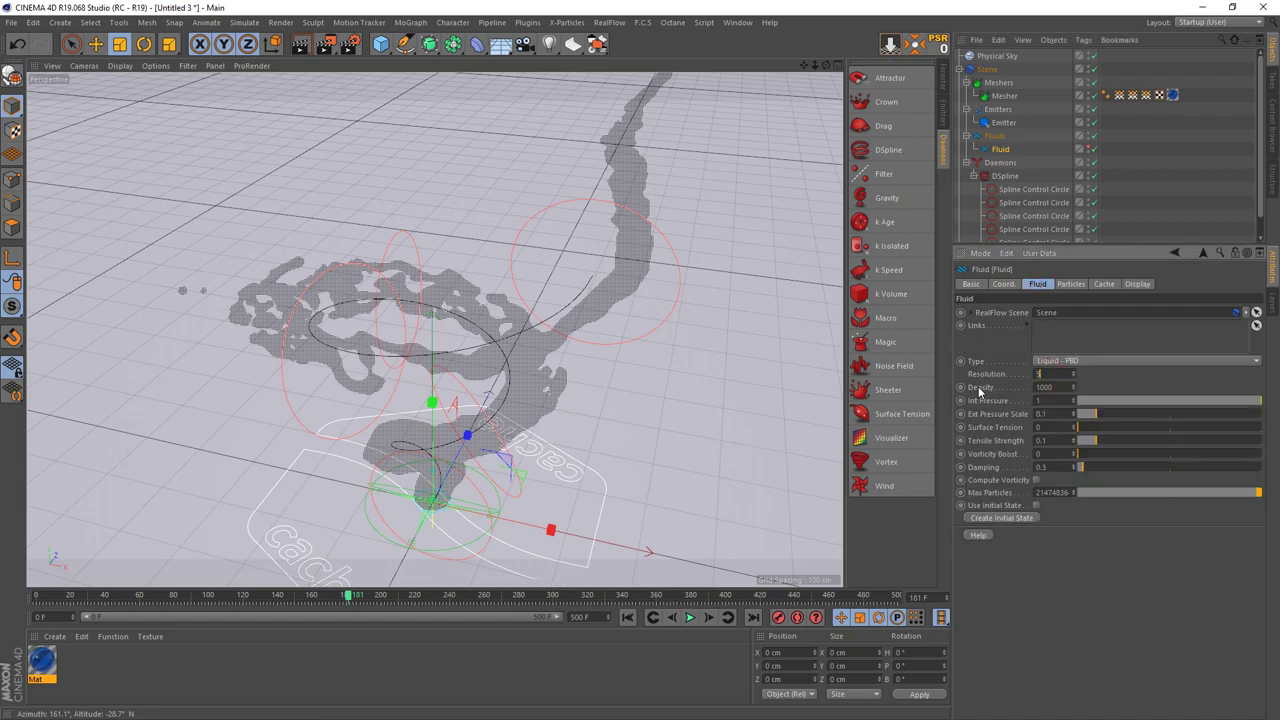
left_click(627, 617)
left_click(690, 617)
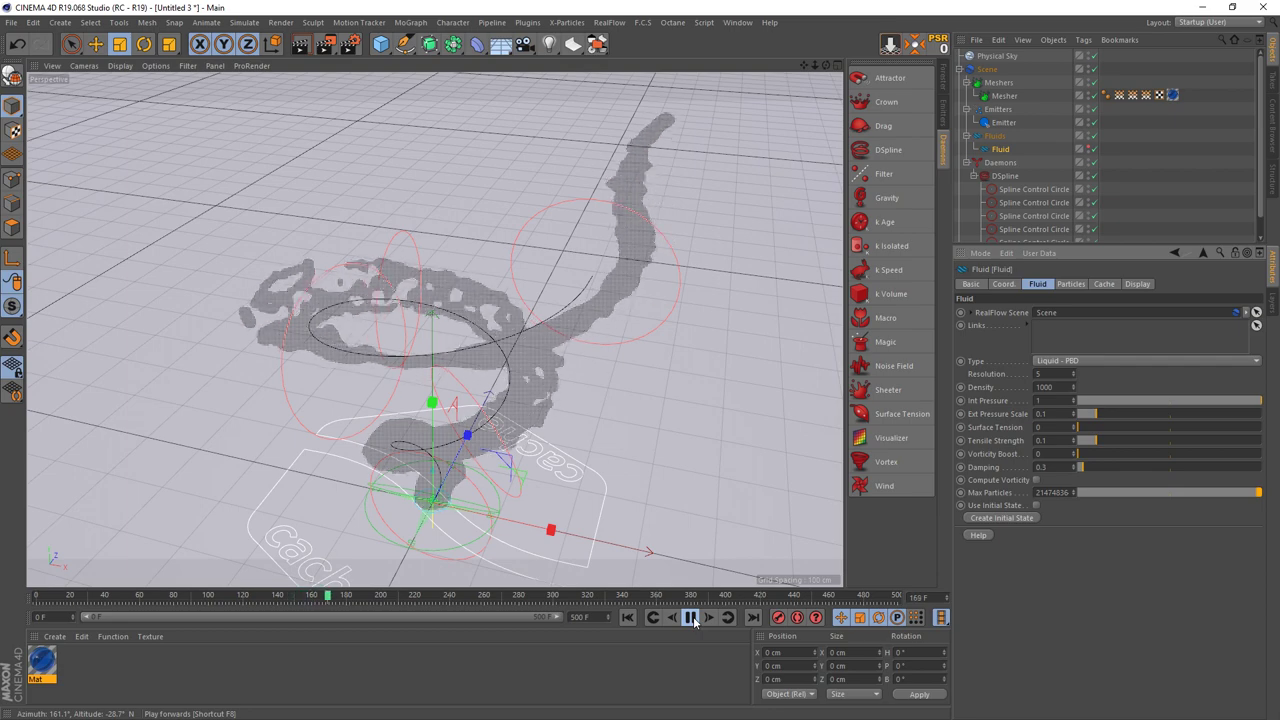
left_click(693, 619)
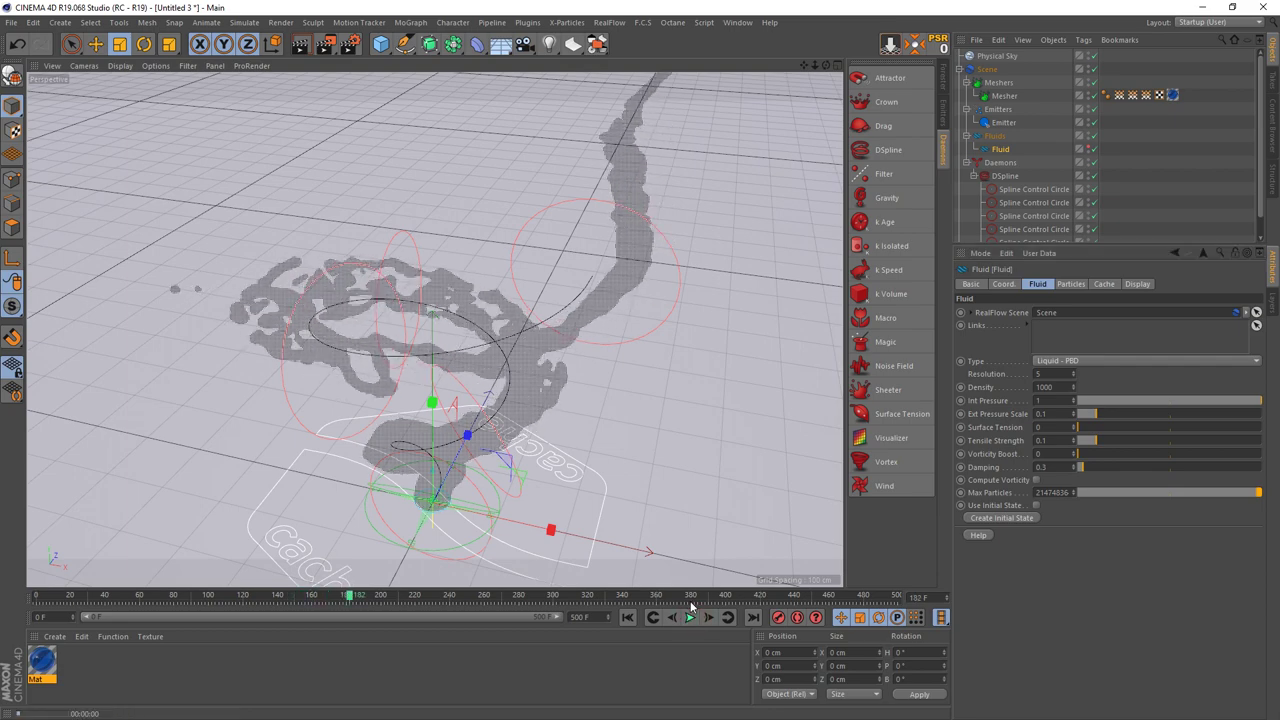
key("ctrl+r")
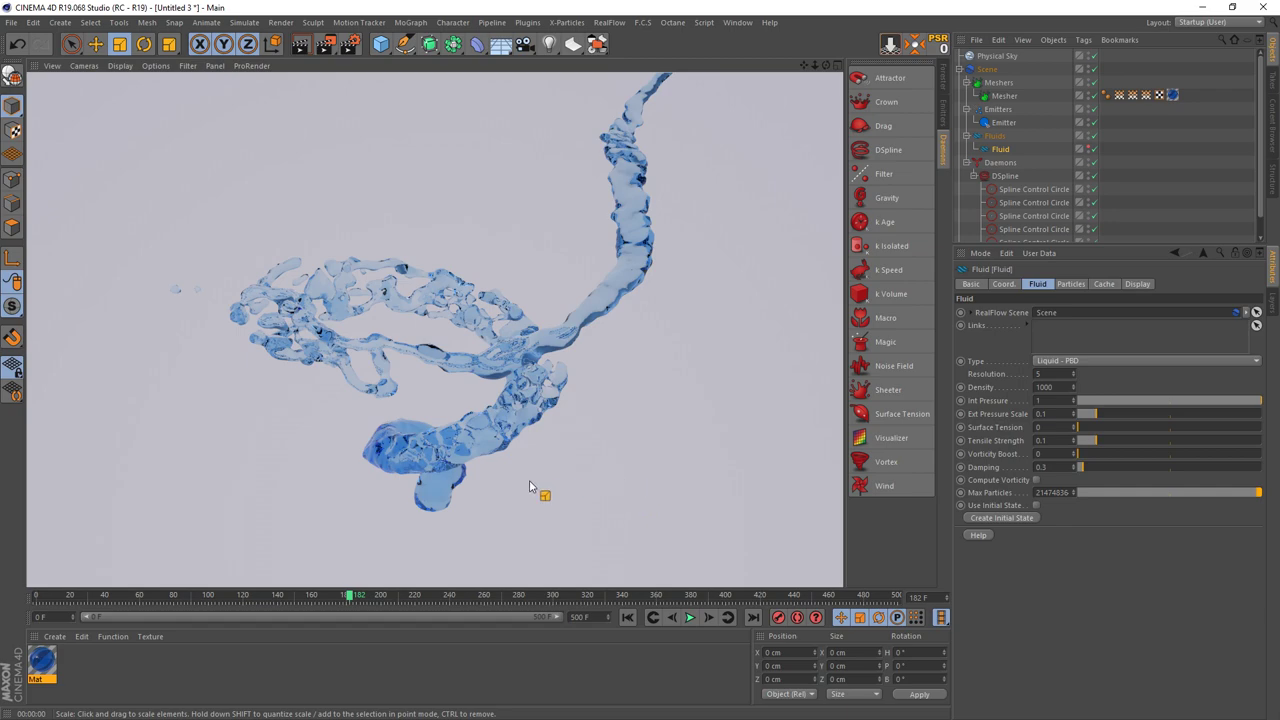
Create material Mat.1 with Reflectance off and a red colour at S 88%, V 100%.
double_click(72, 668)
double_click(41, 662)
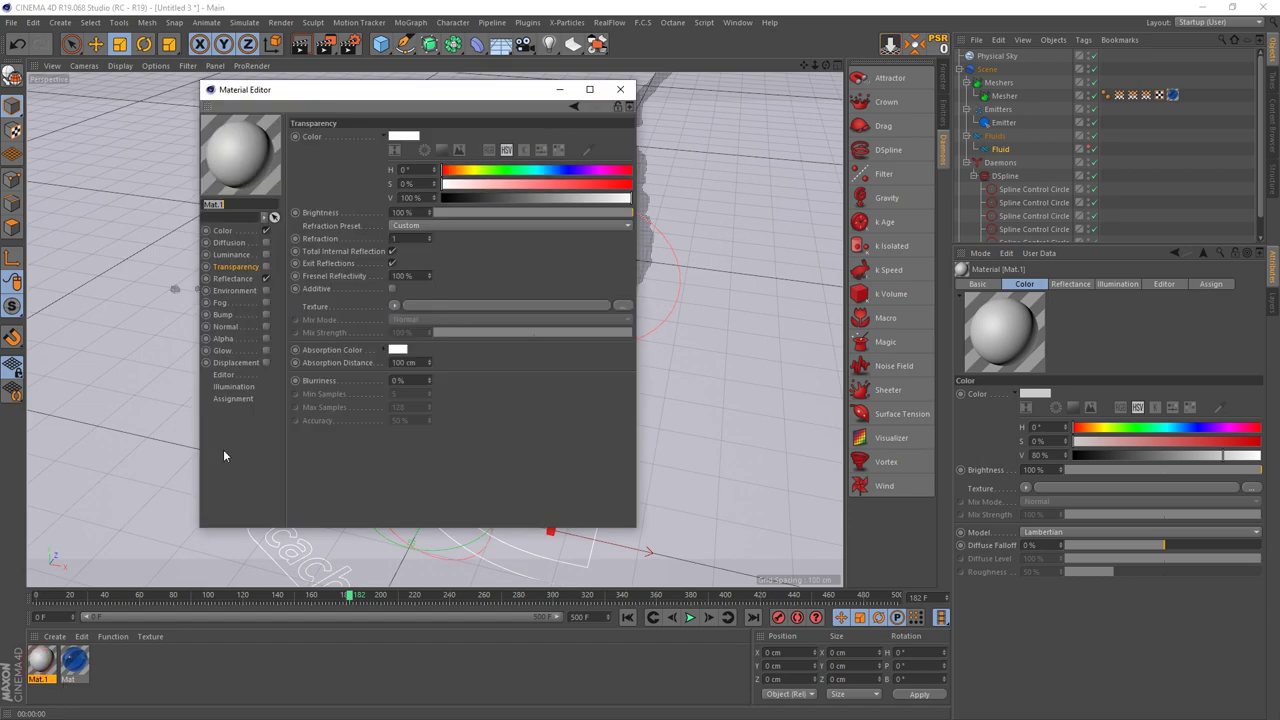
left_click(265, 279)
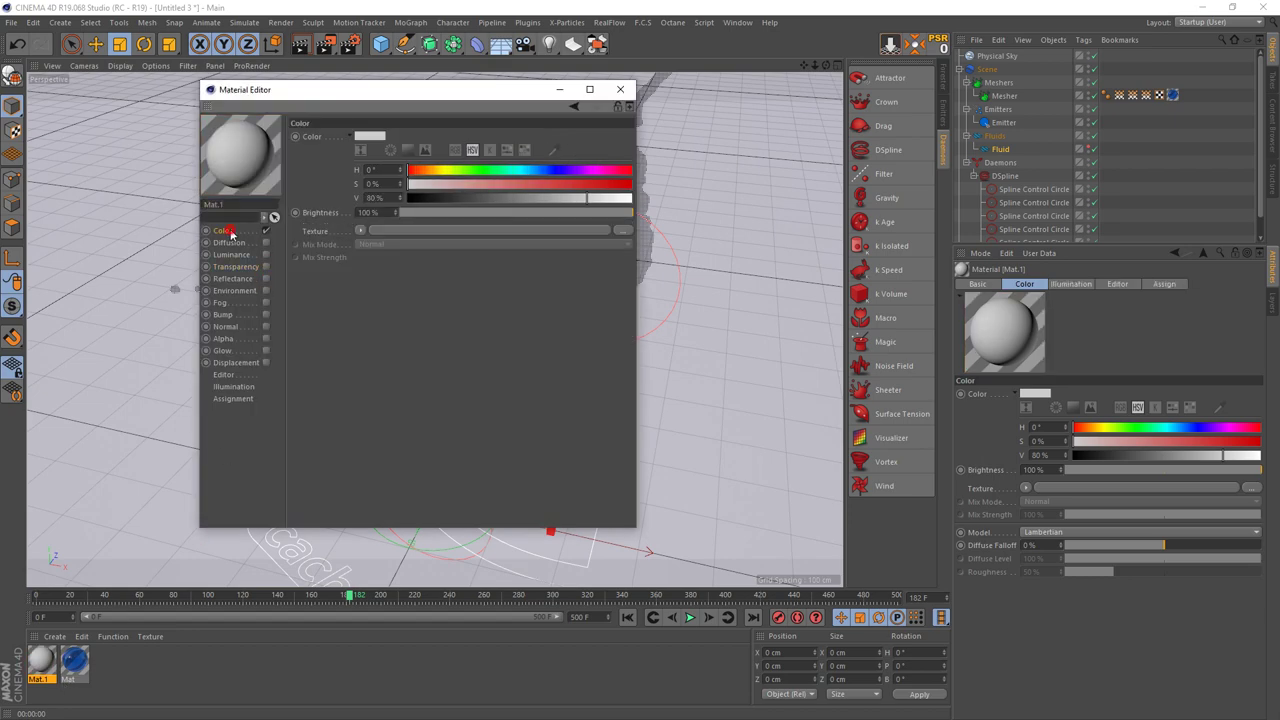
left_click(222, 230)
left_click_drag(511, 185, 605, 185)
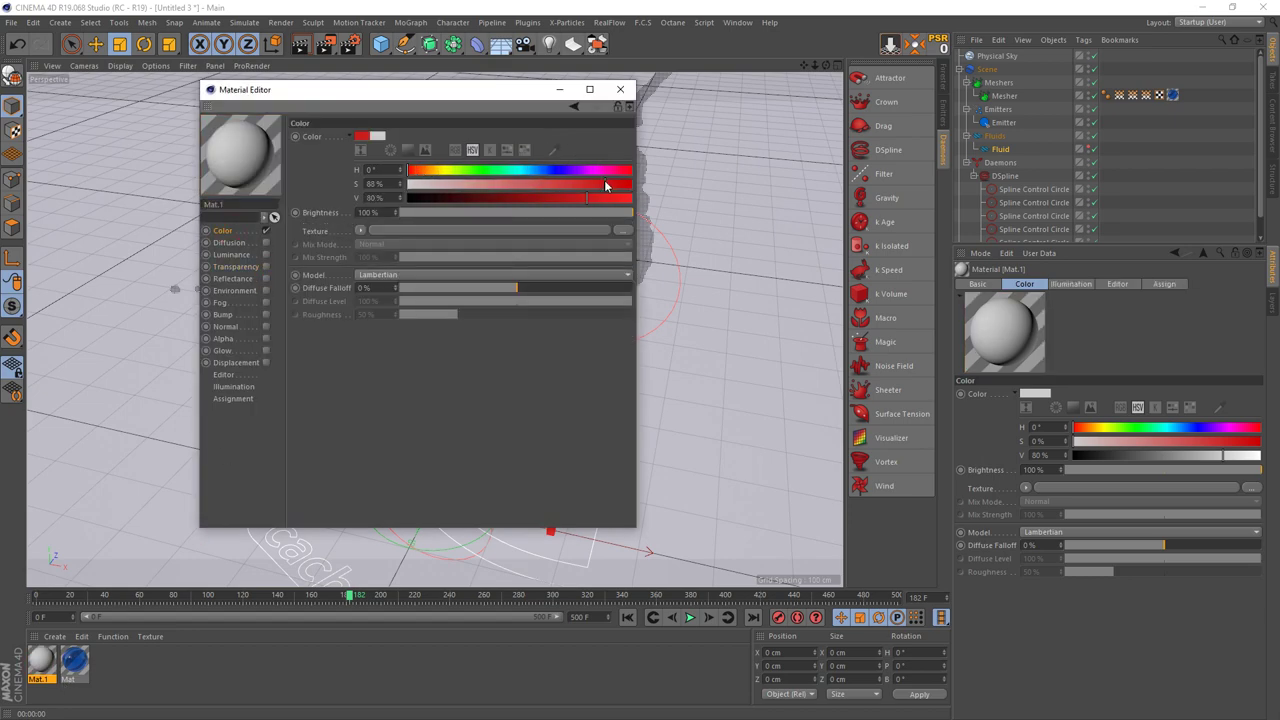
left_click(617, 198)
left_click(632, 199)
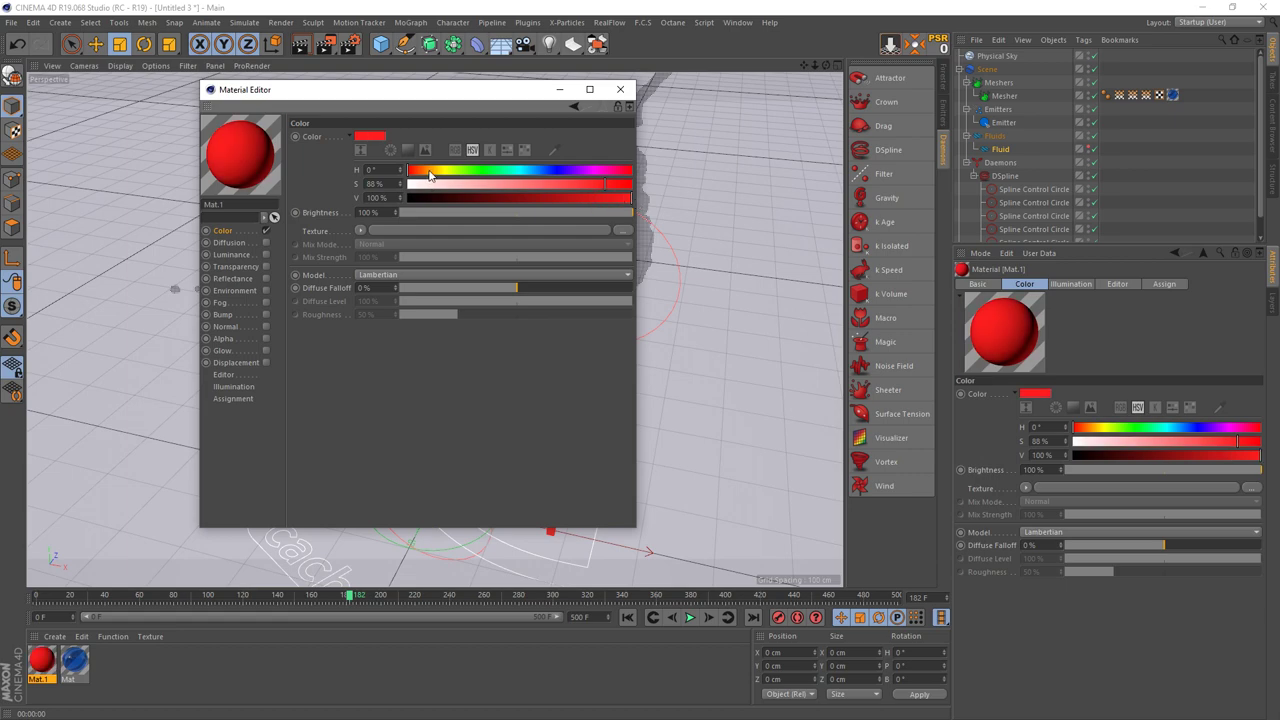
Apply the red Mat.1 material to the Mesher object.
left_click(622, 90)
left_click_drag(43, 660, 1005, 100)
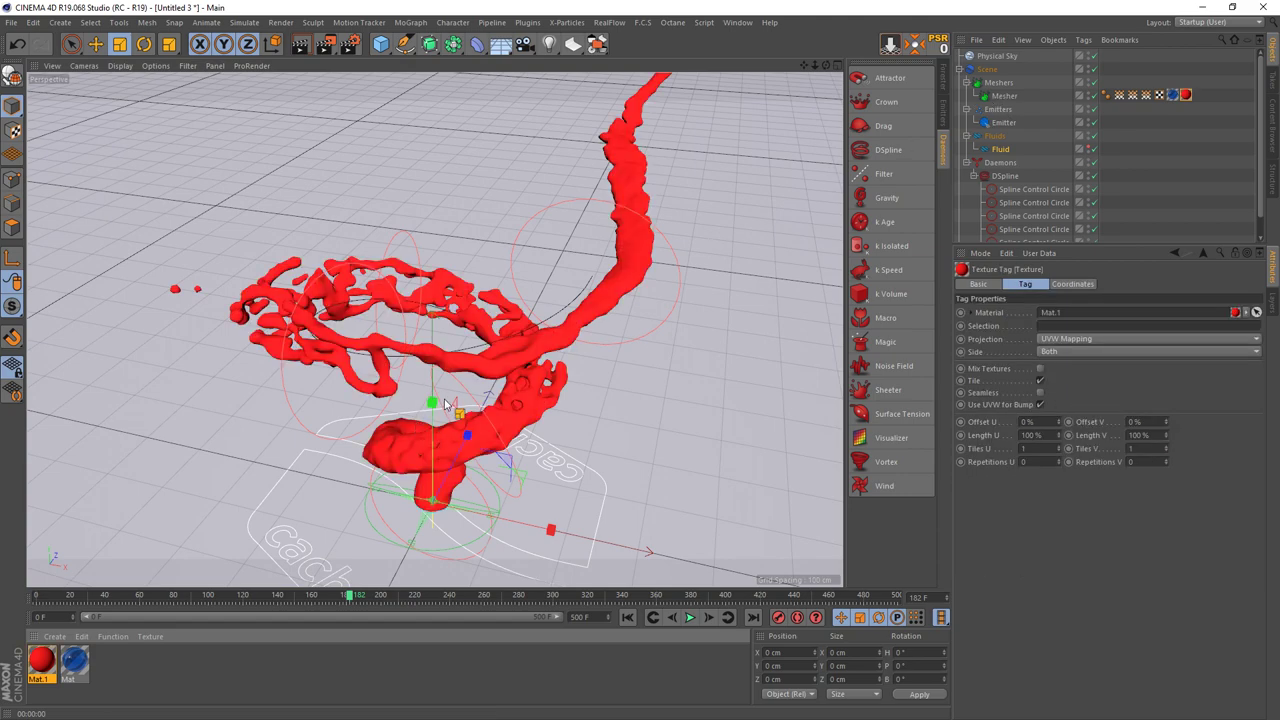
left_click_drag(455, 420, 468, 412, "alt")
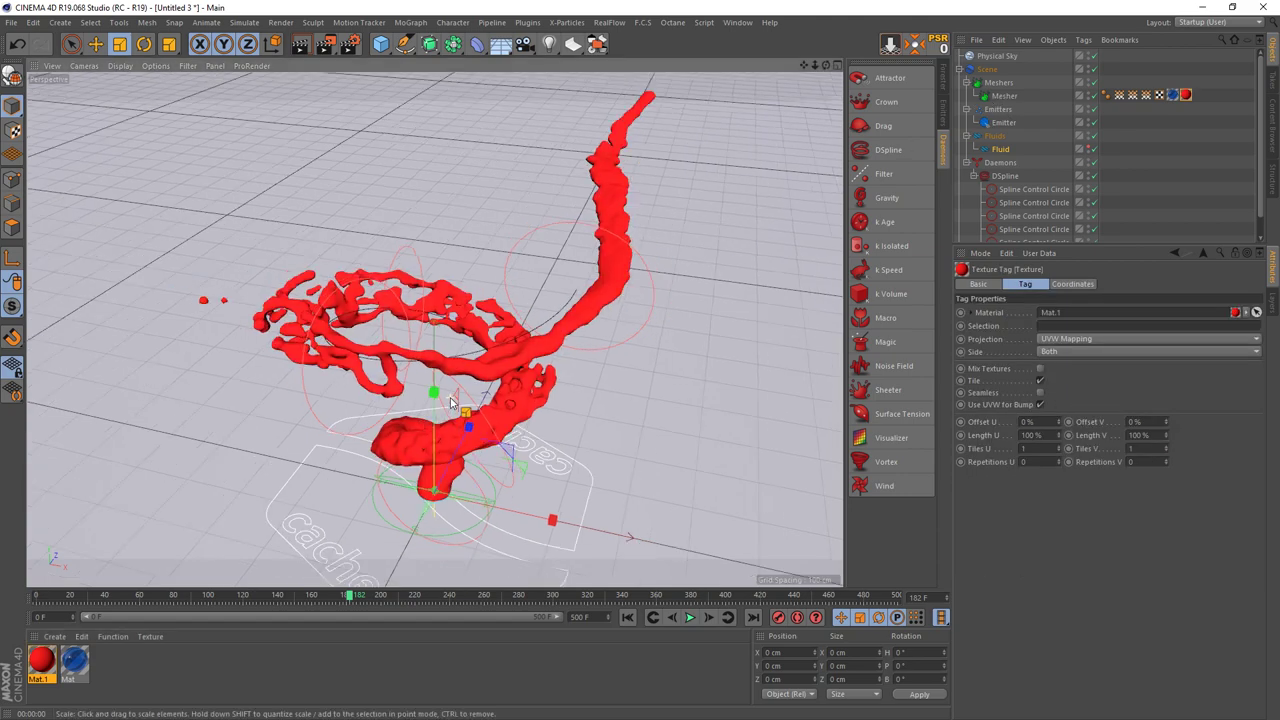
Replay the simulation from the start, orbiting the view, and stop at frame 231.
left_click(627, 617)
left_click(690, 617)
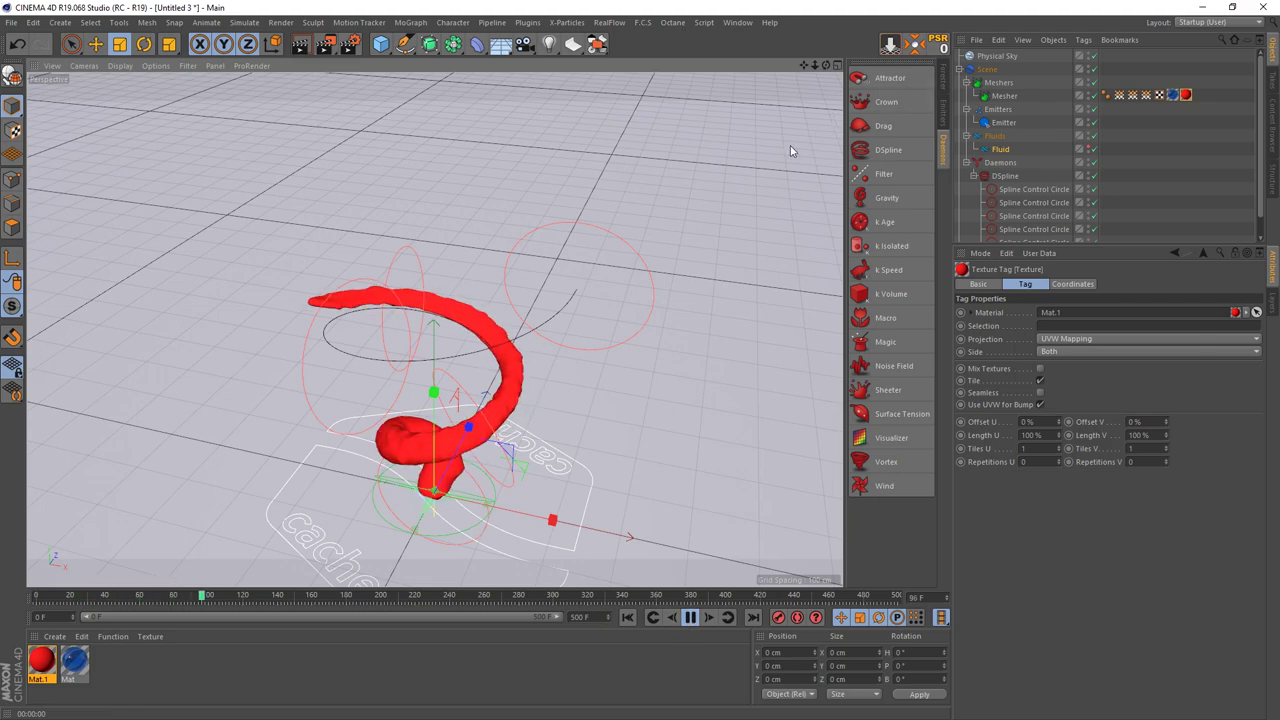
left_click_drag(637, 234, 535, 340, "alt")
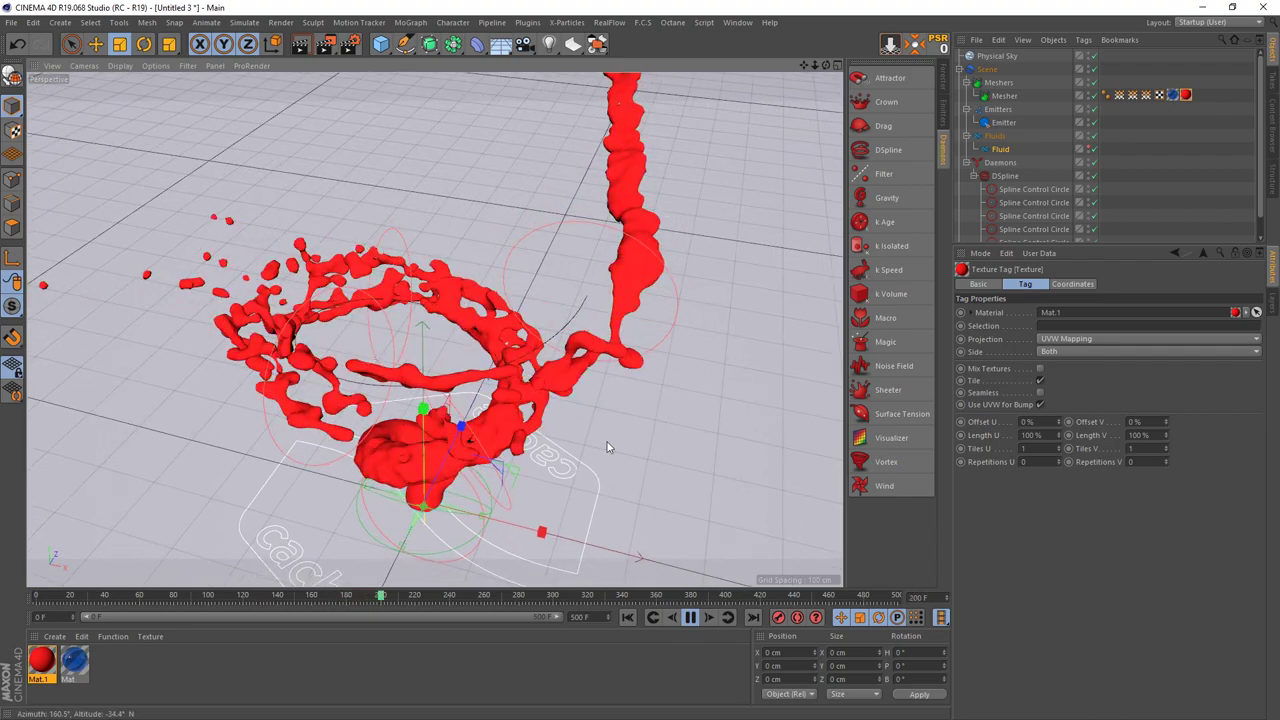
left_click(695, 622)
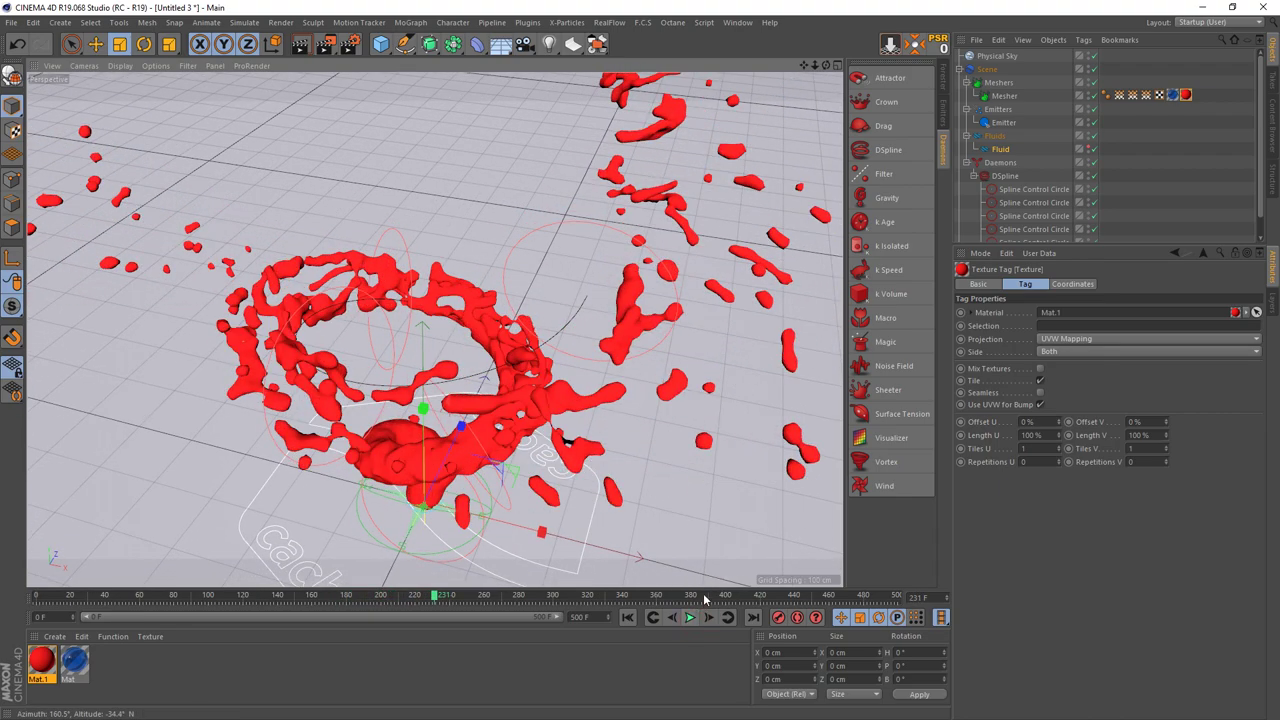
left_click_drag(705, 588, 682, 551)
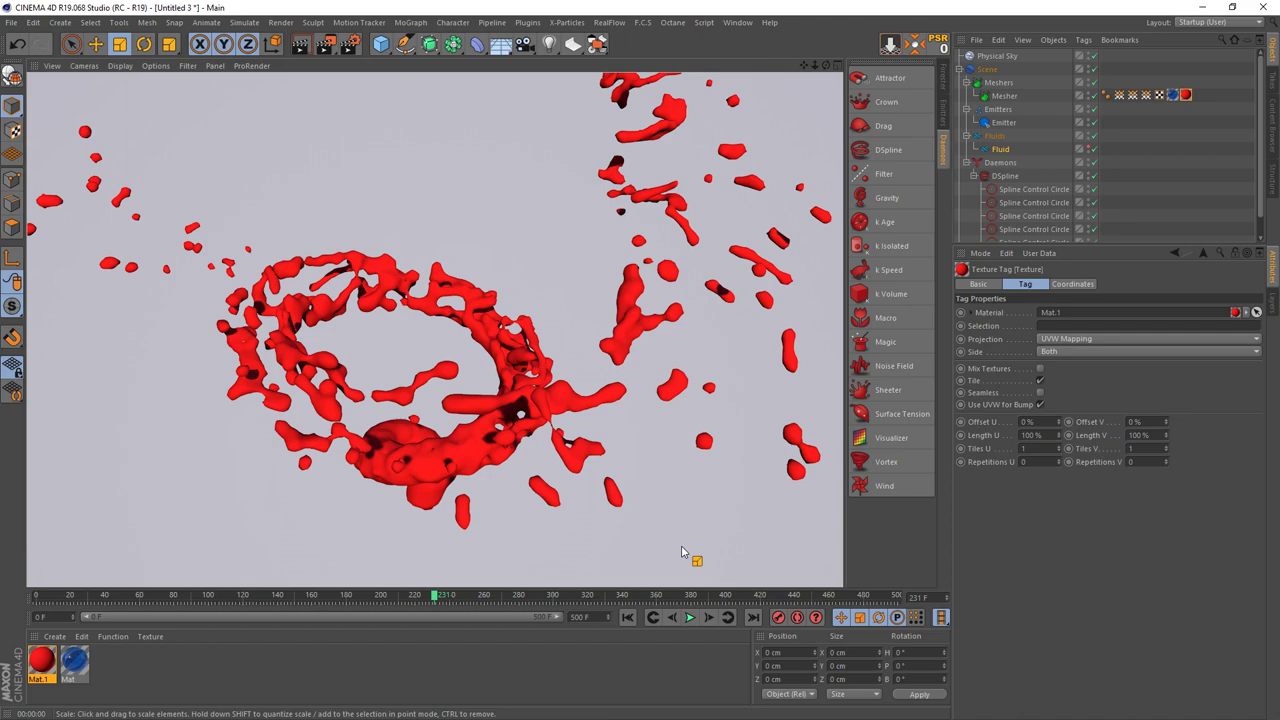
left_click(1000, 149)
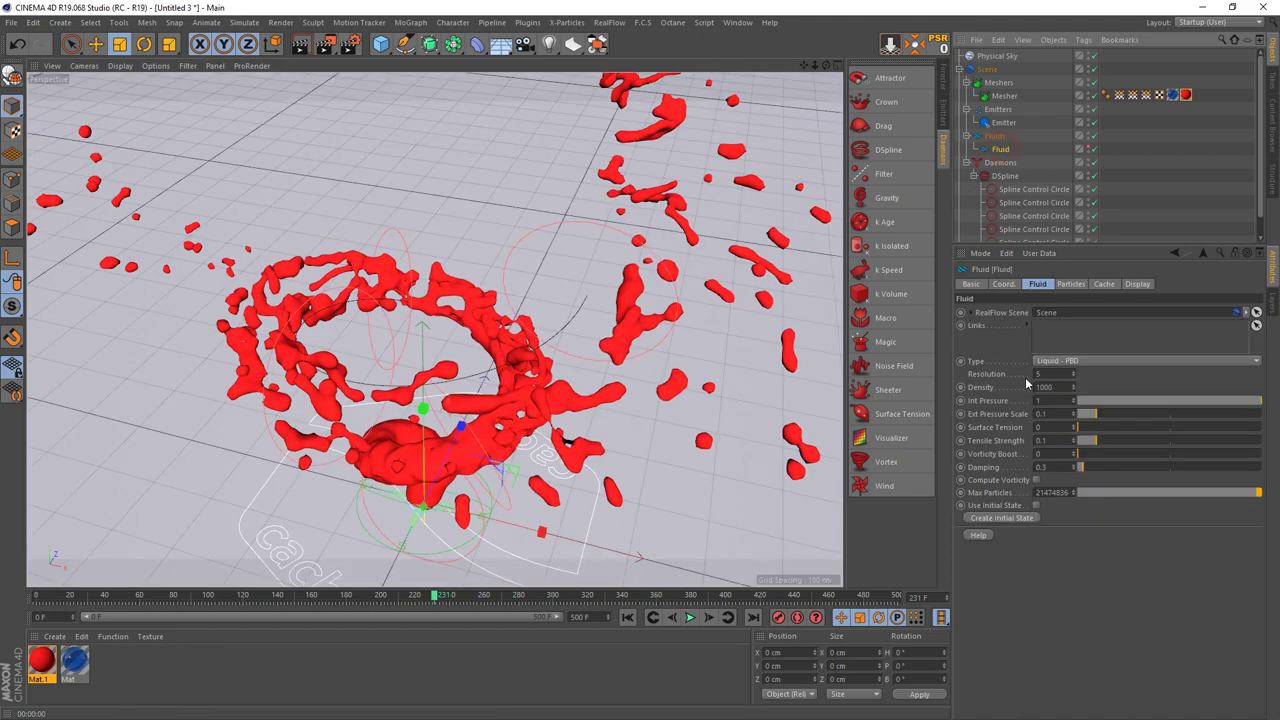
Set Fluid resolution to 5, then review DSpline's vortex 250, axial 100 and radial 1000 strengths.
left_click(1057, 374)
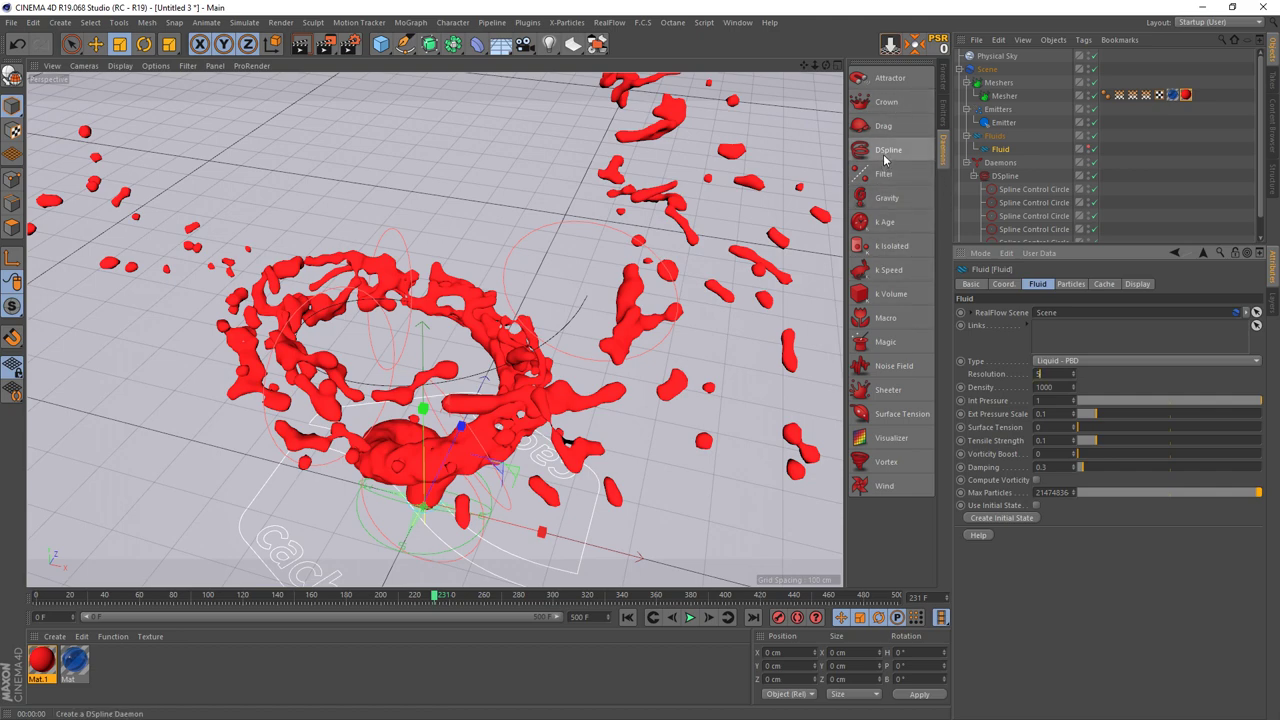
left_click(1012, 177)
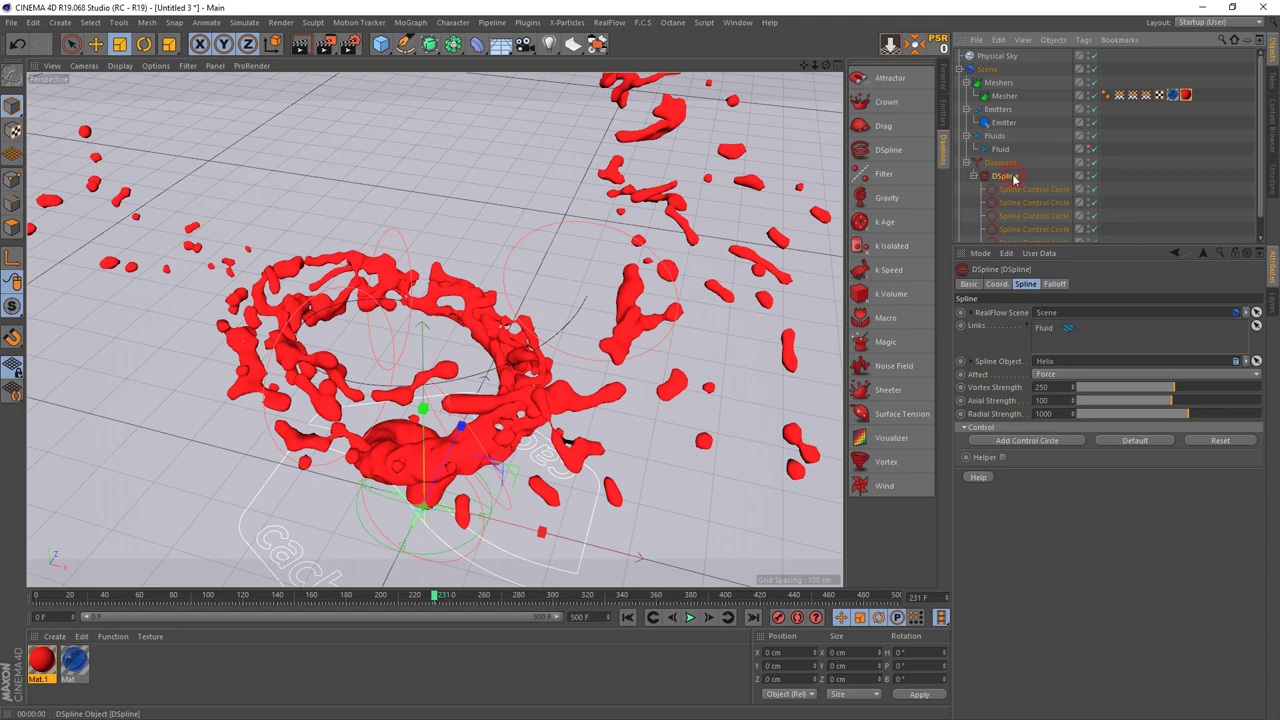
left_click(997, 389)
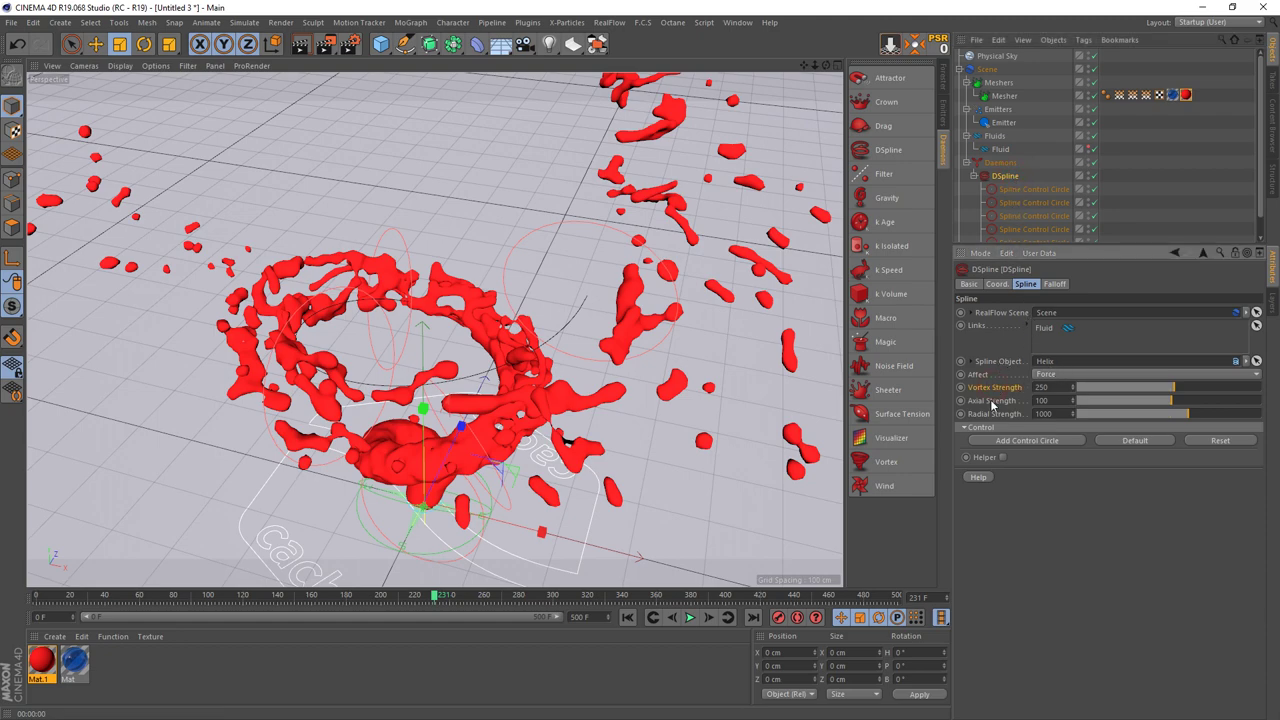
left_click(993, 389)
left_click(994, 413)
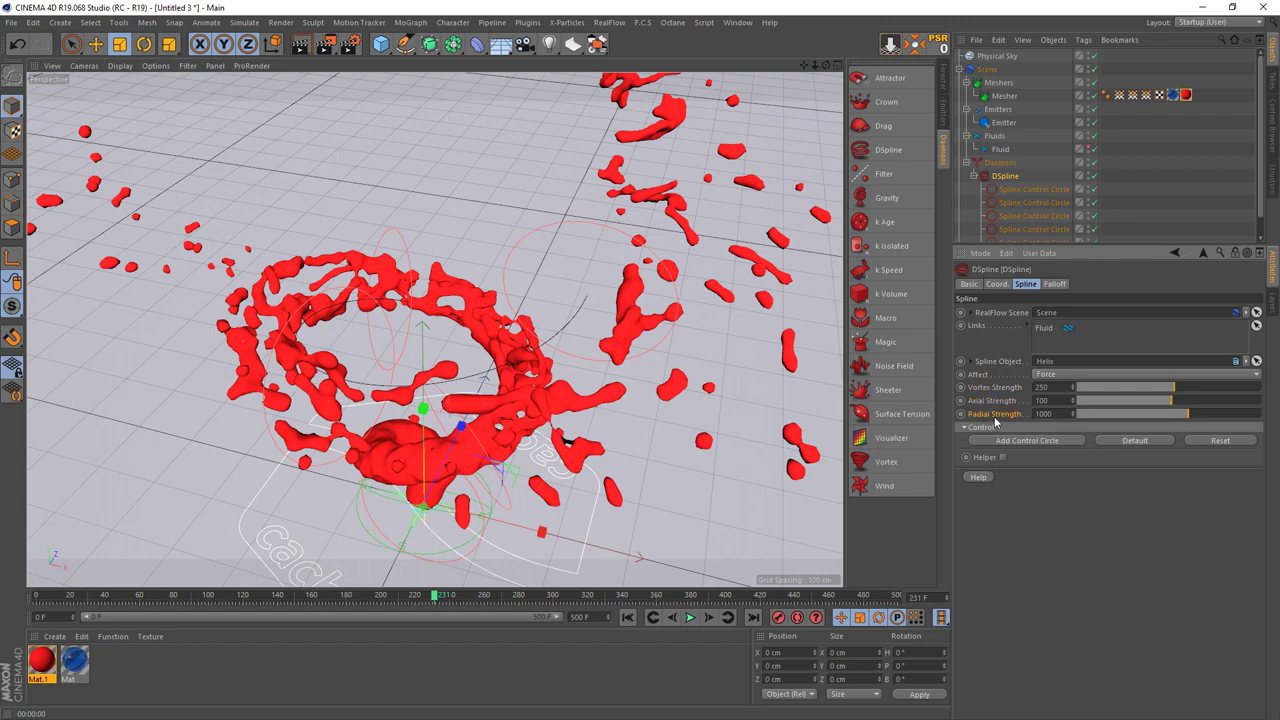